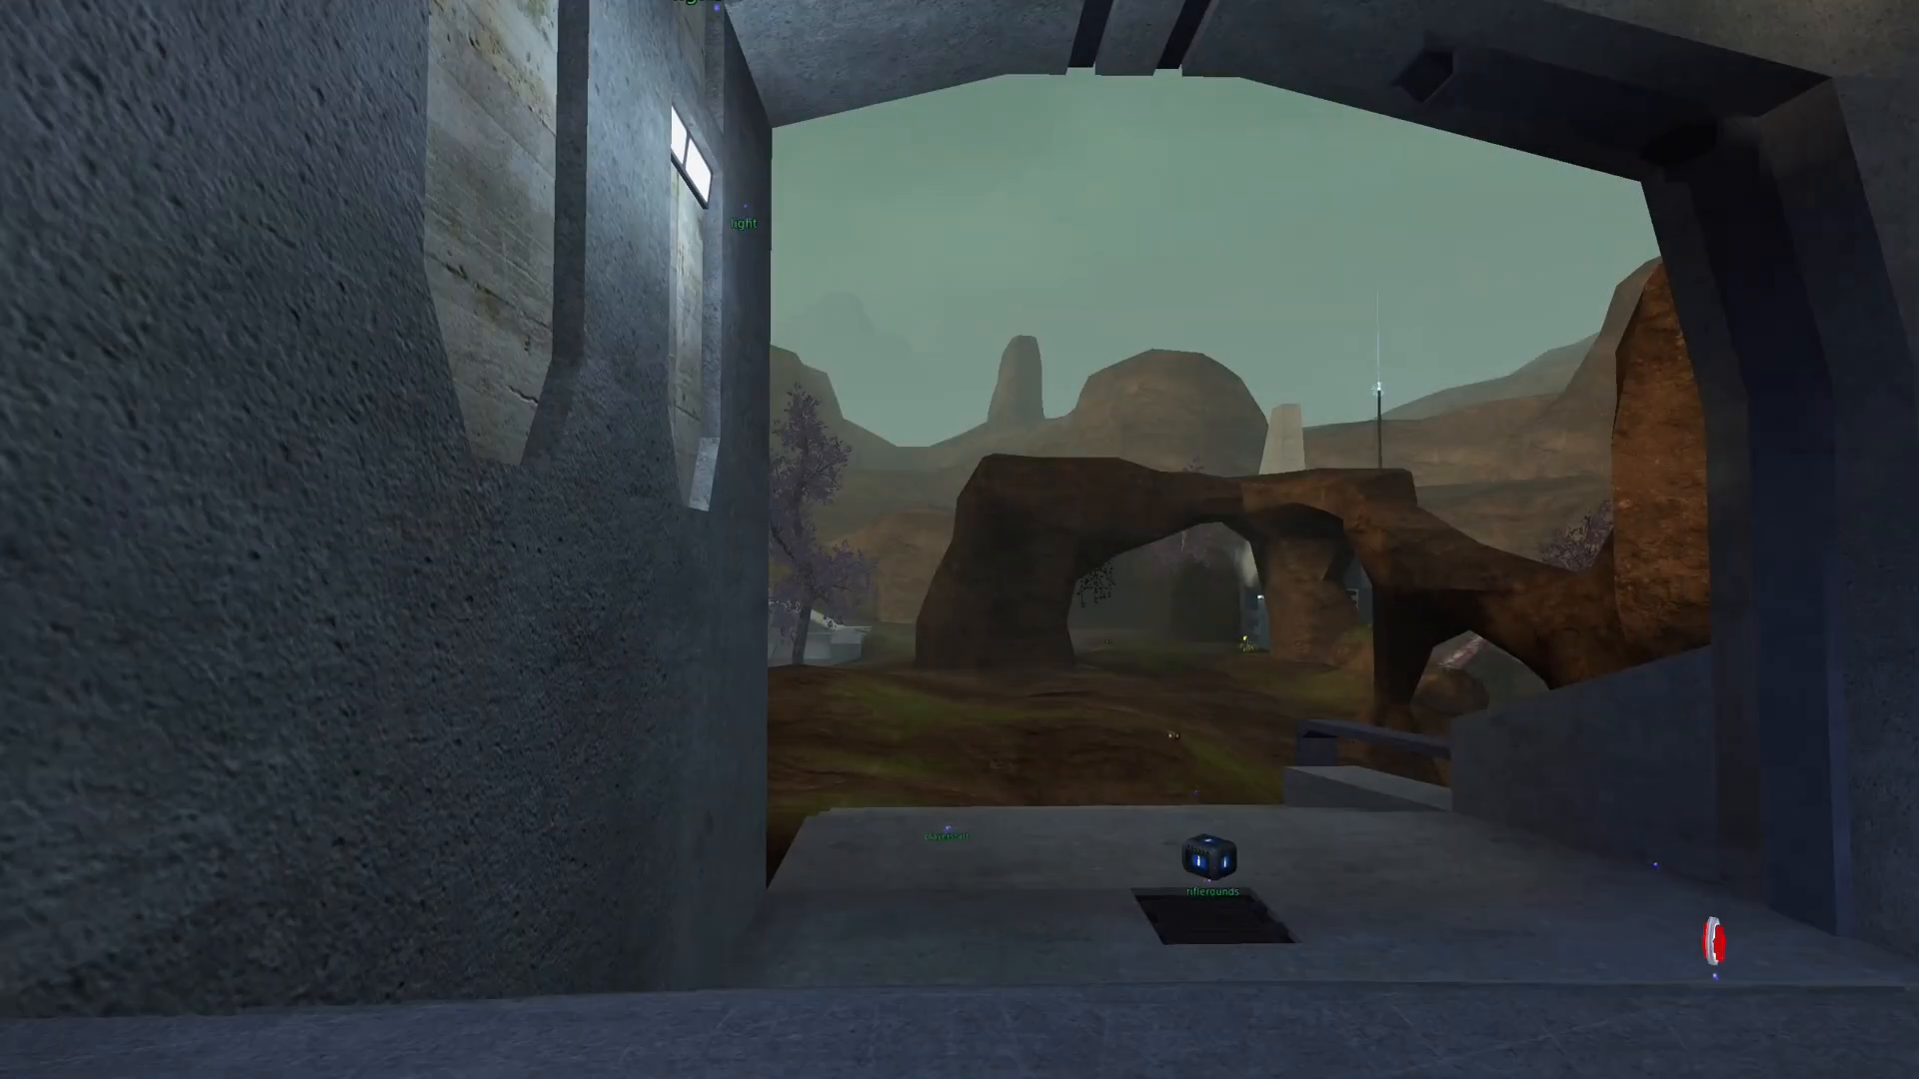
pyautogui.press('w')
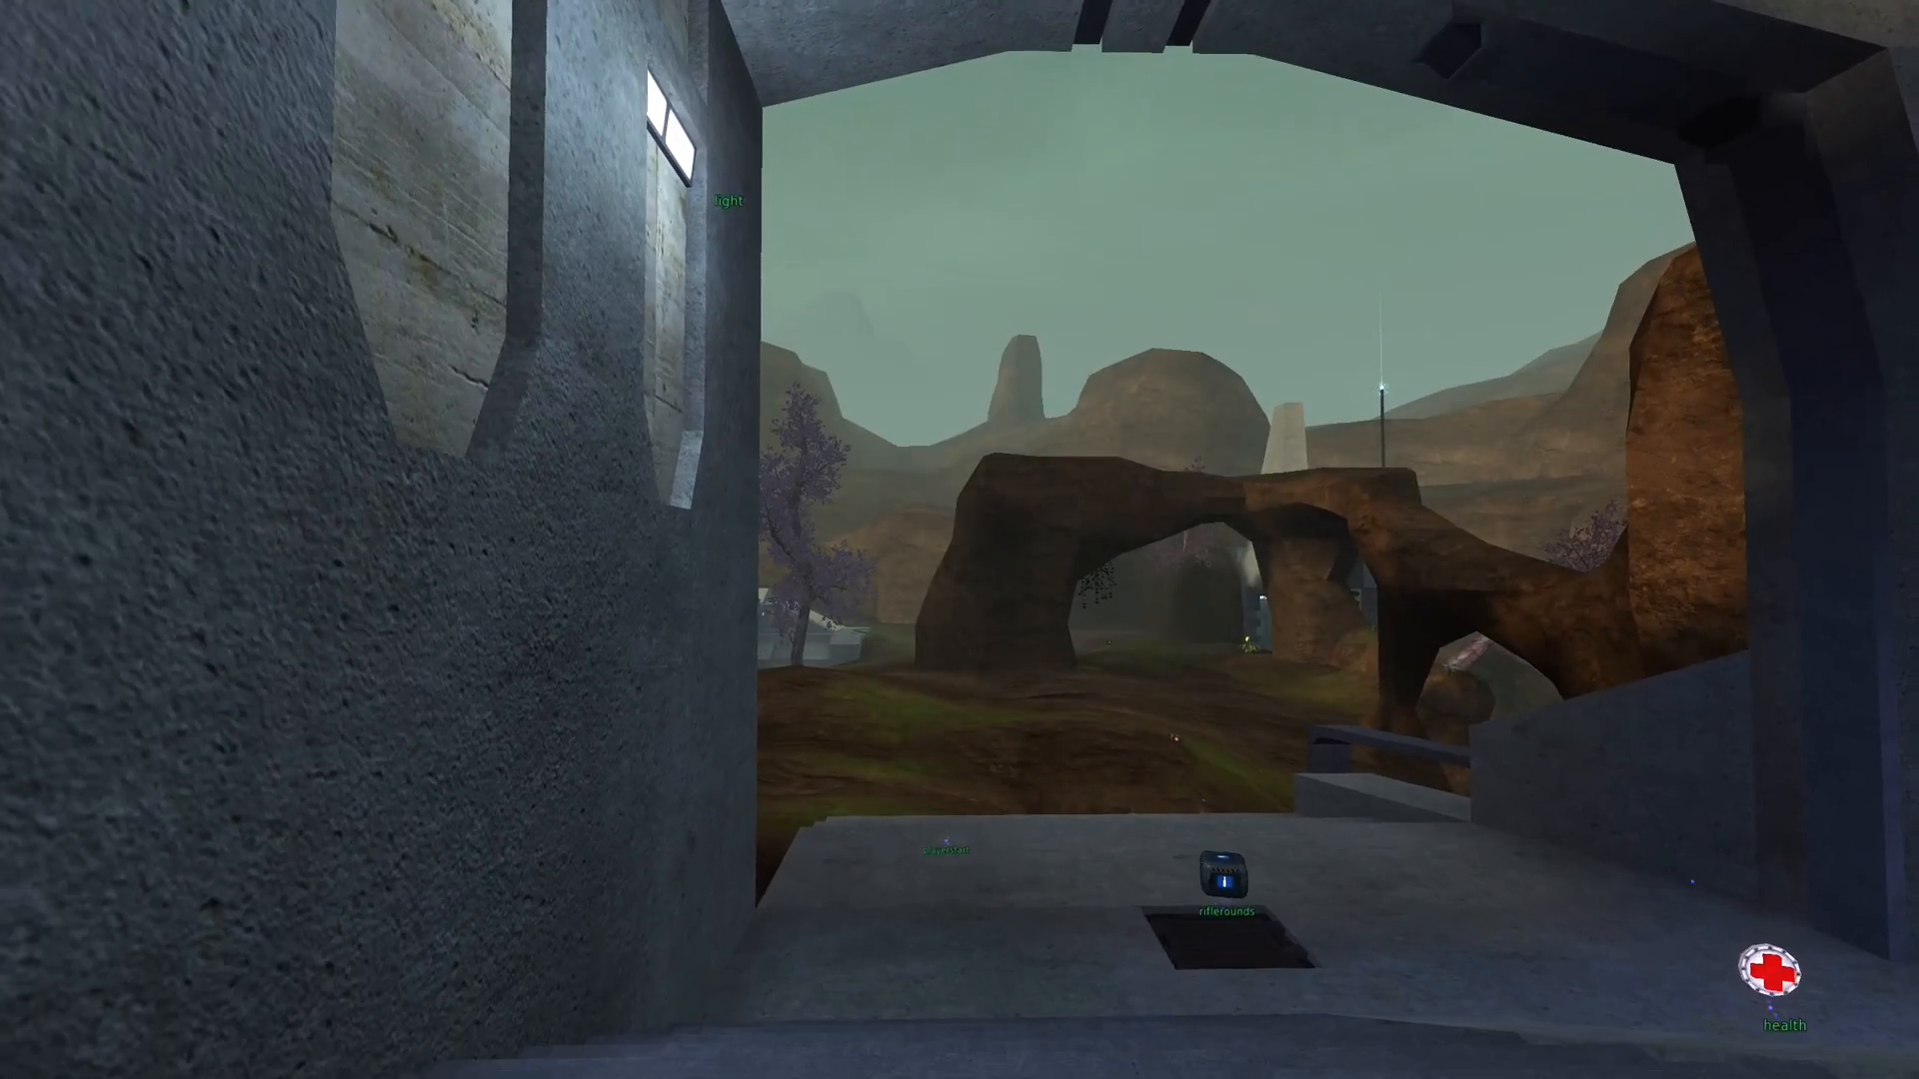
pyautogui.press('w')
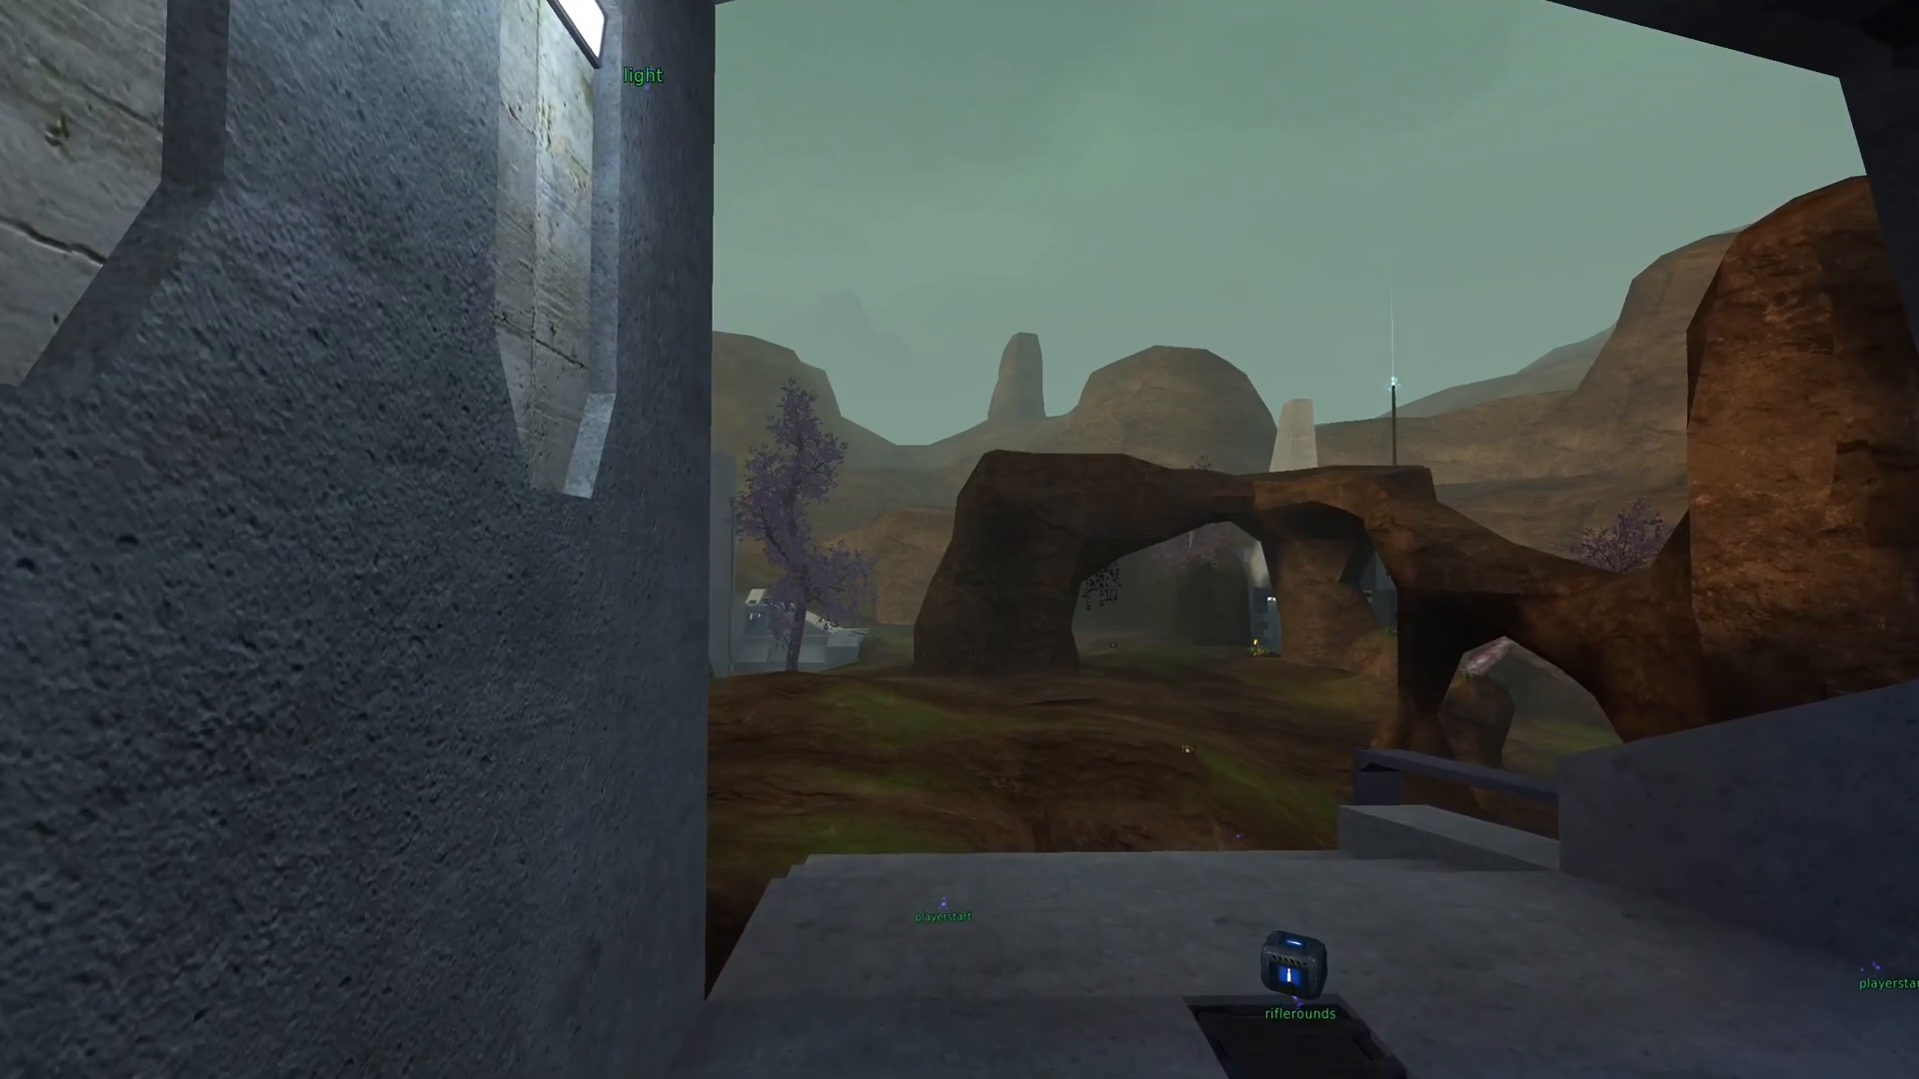
pyautogui.press('w')
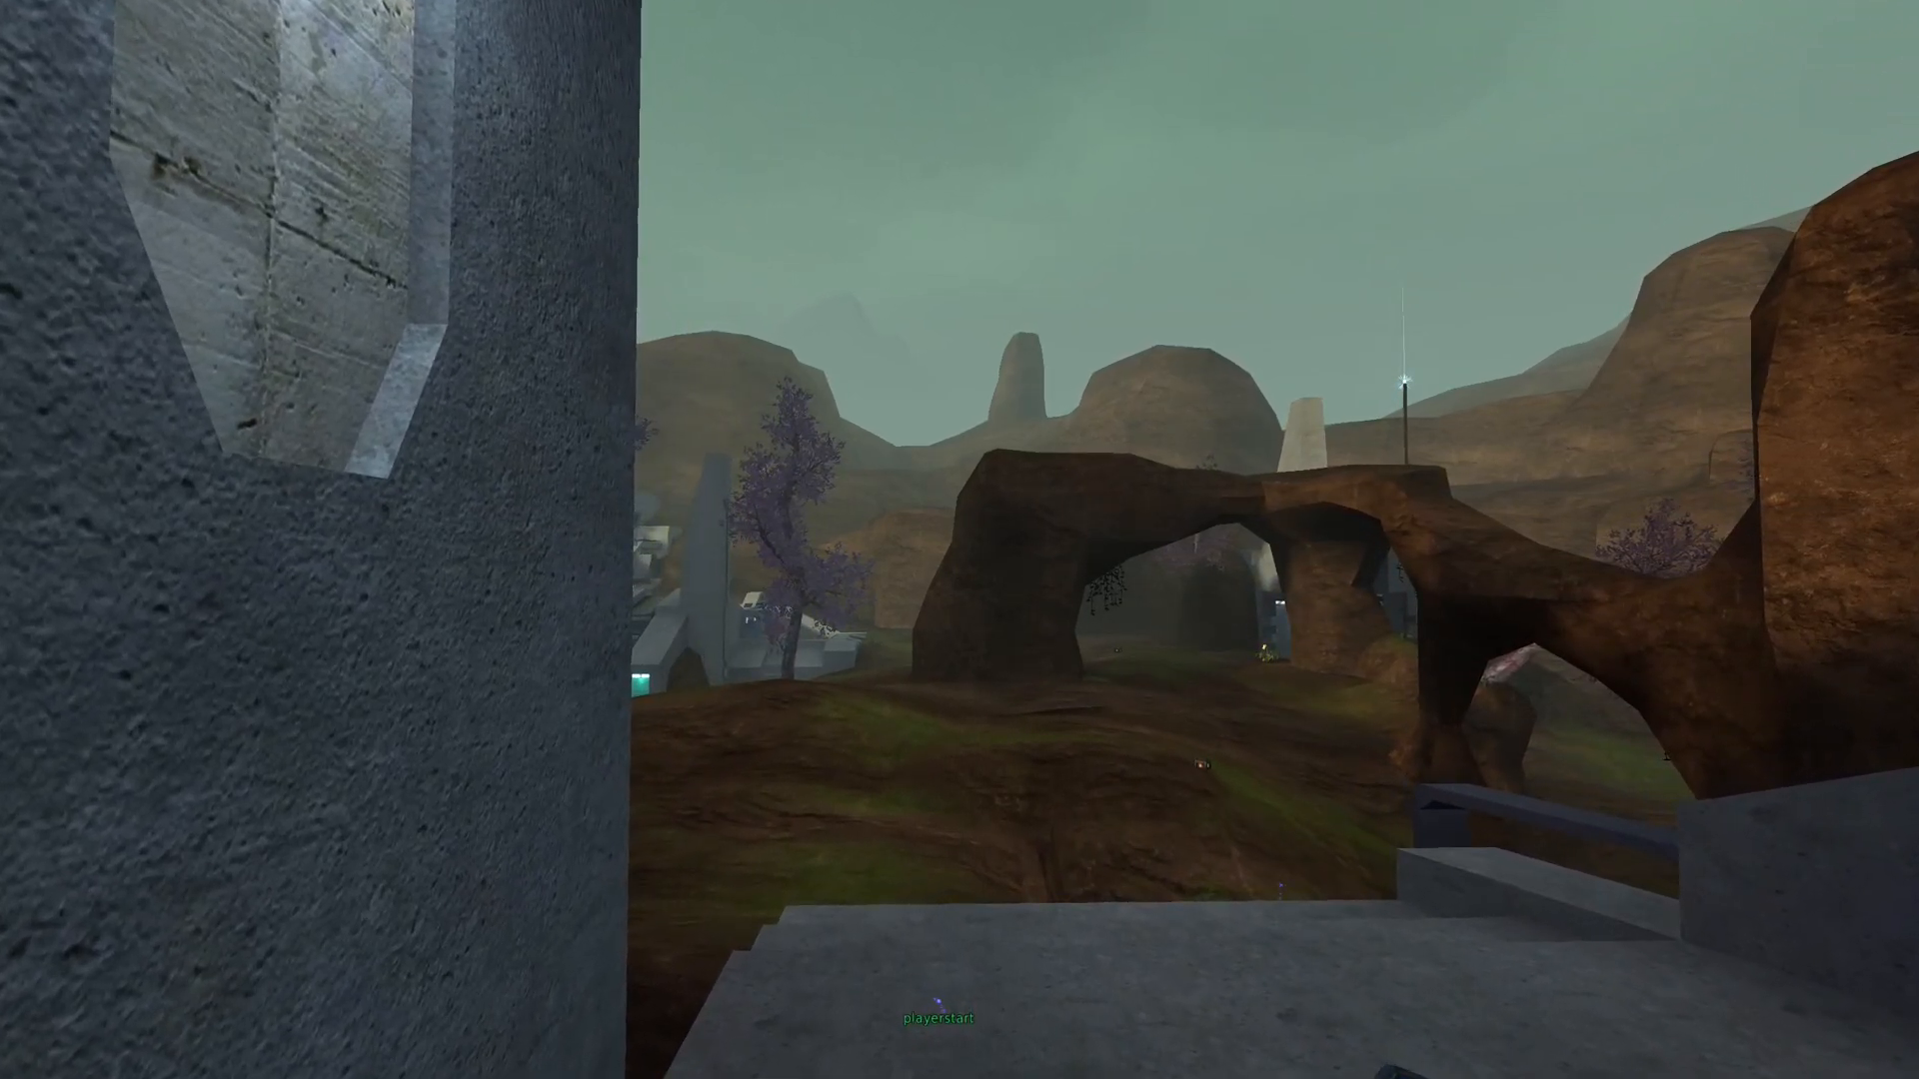
pyautogui.press('w')
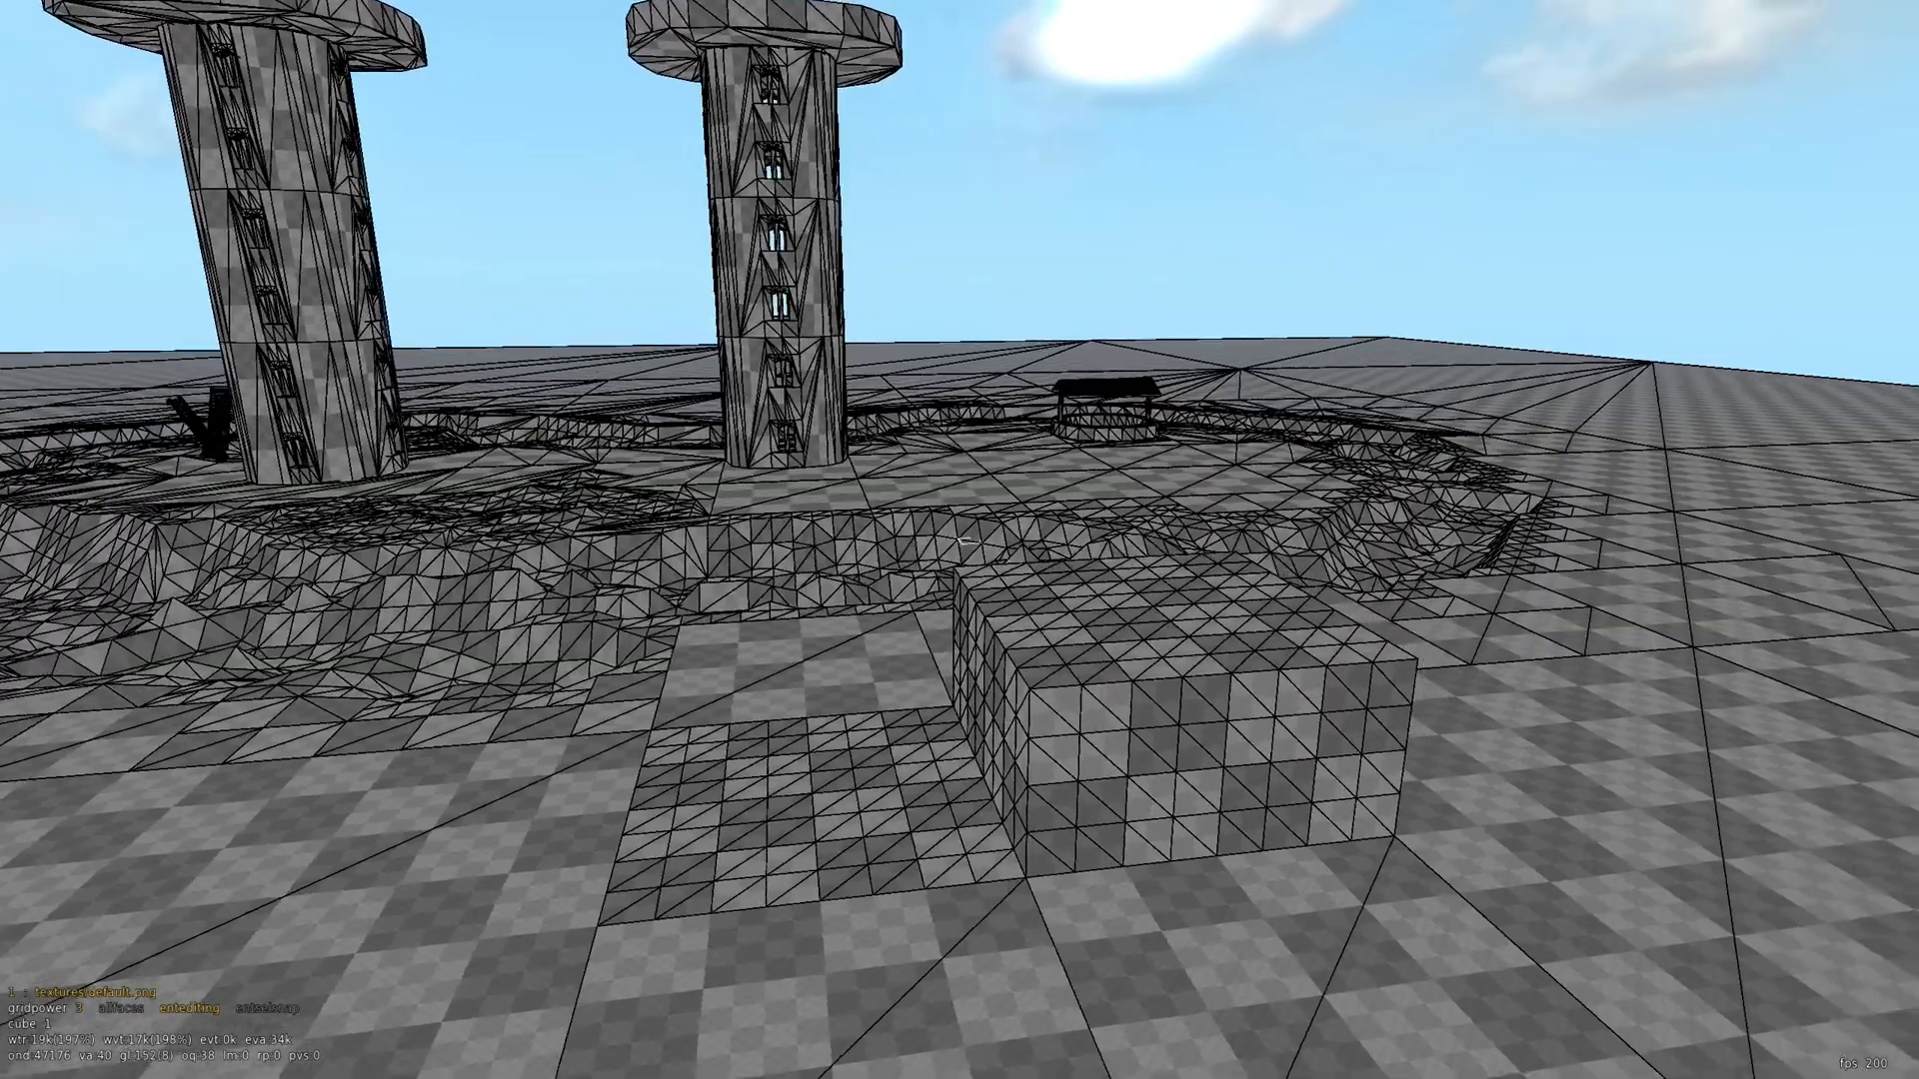
# Select the top face of the large checkered block and apply the texture ik2k/ik_floor_brick128a.jpg to it
pyautogui.press('w')
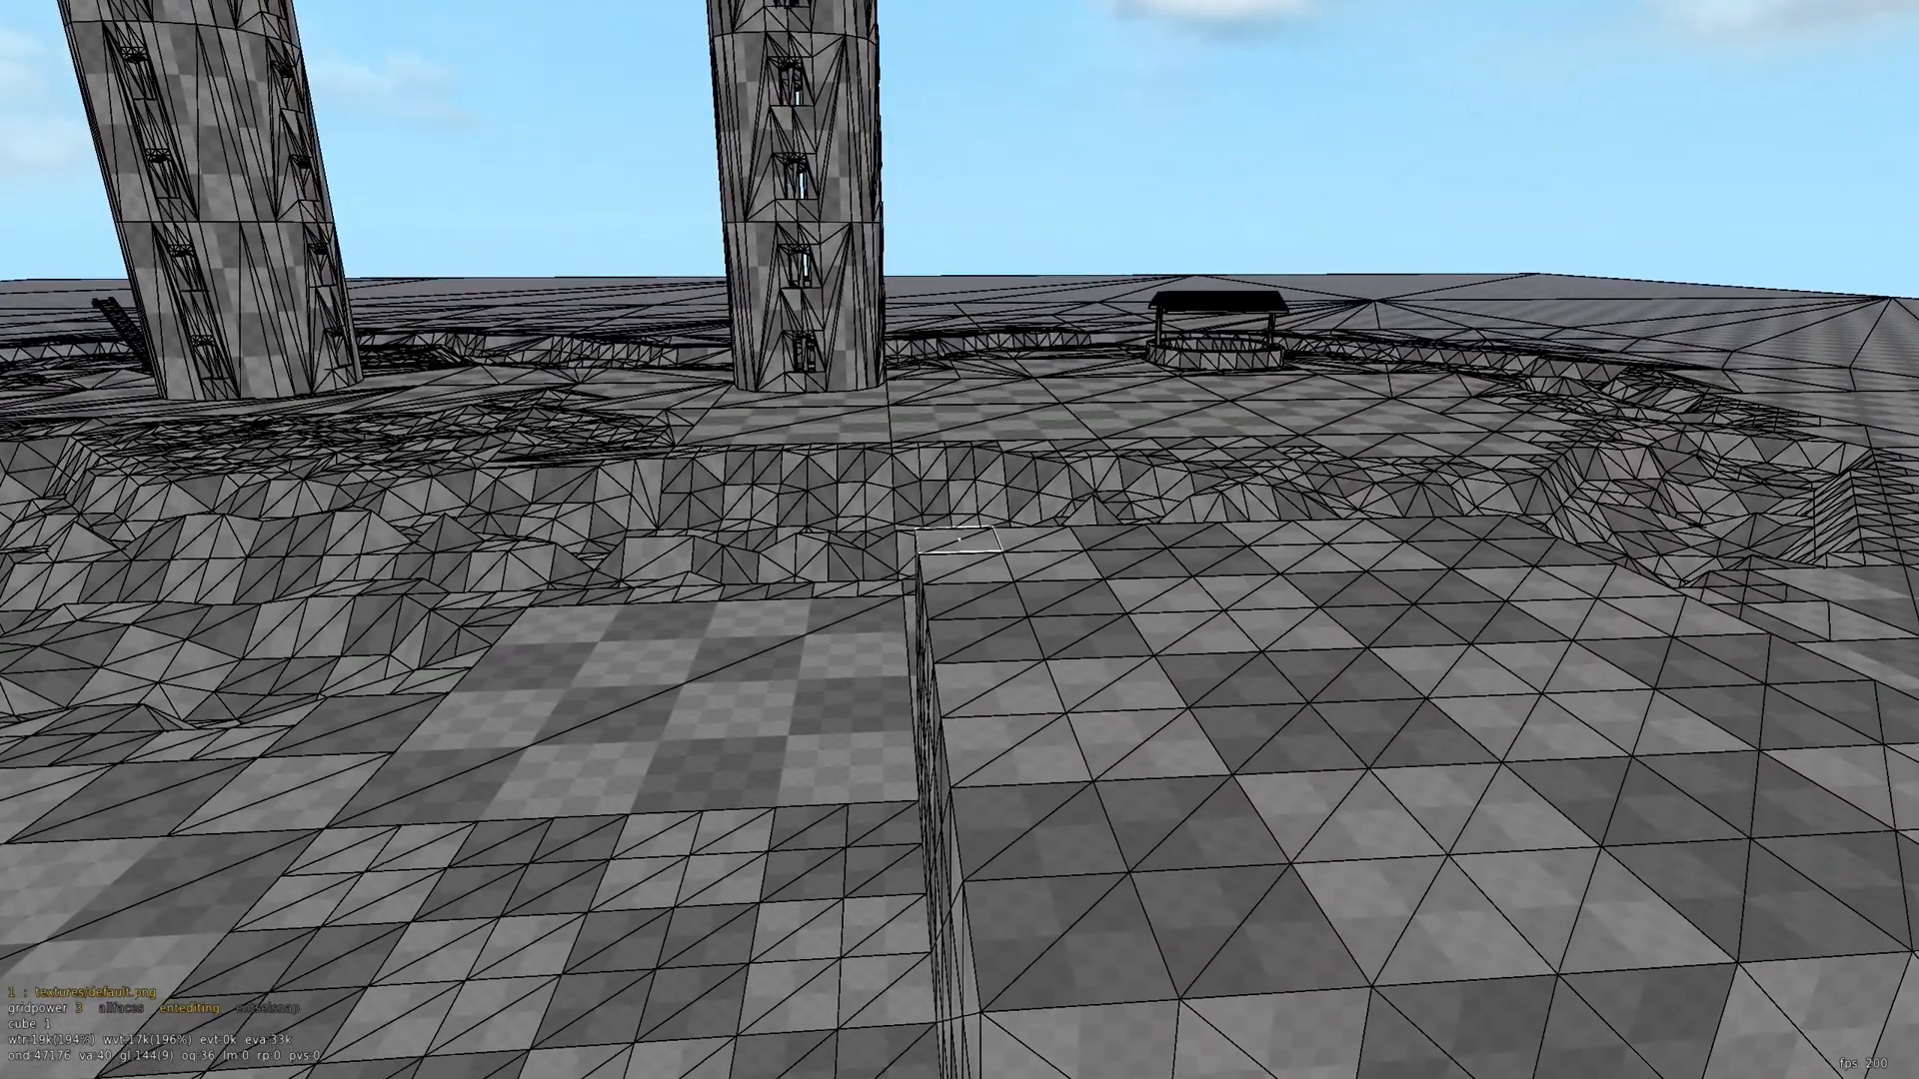
pyautogui.moveTo(959, 540); pyautogui.dragTo(960, 541)
pyautogui.press('d')
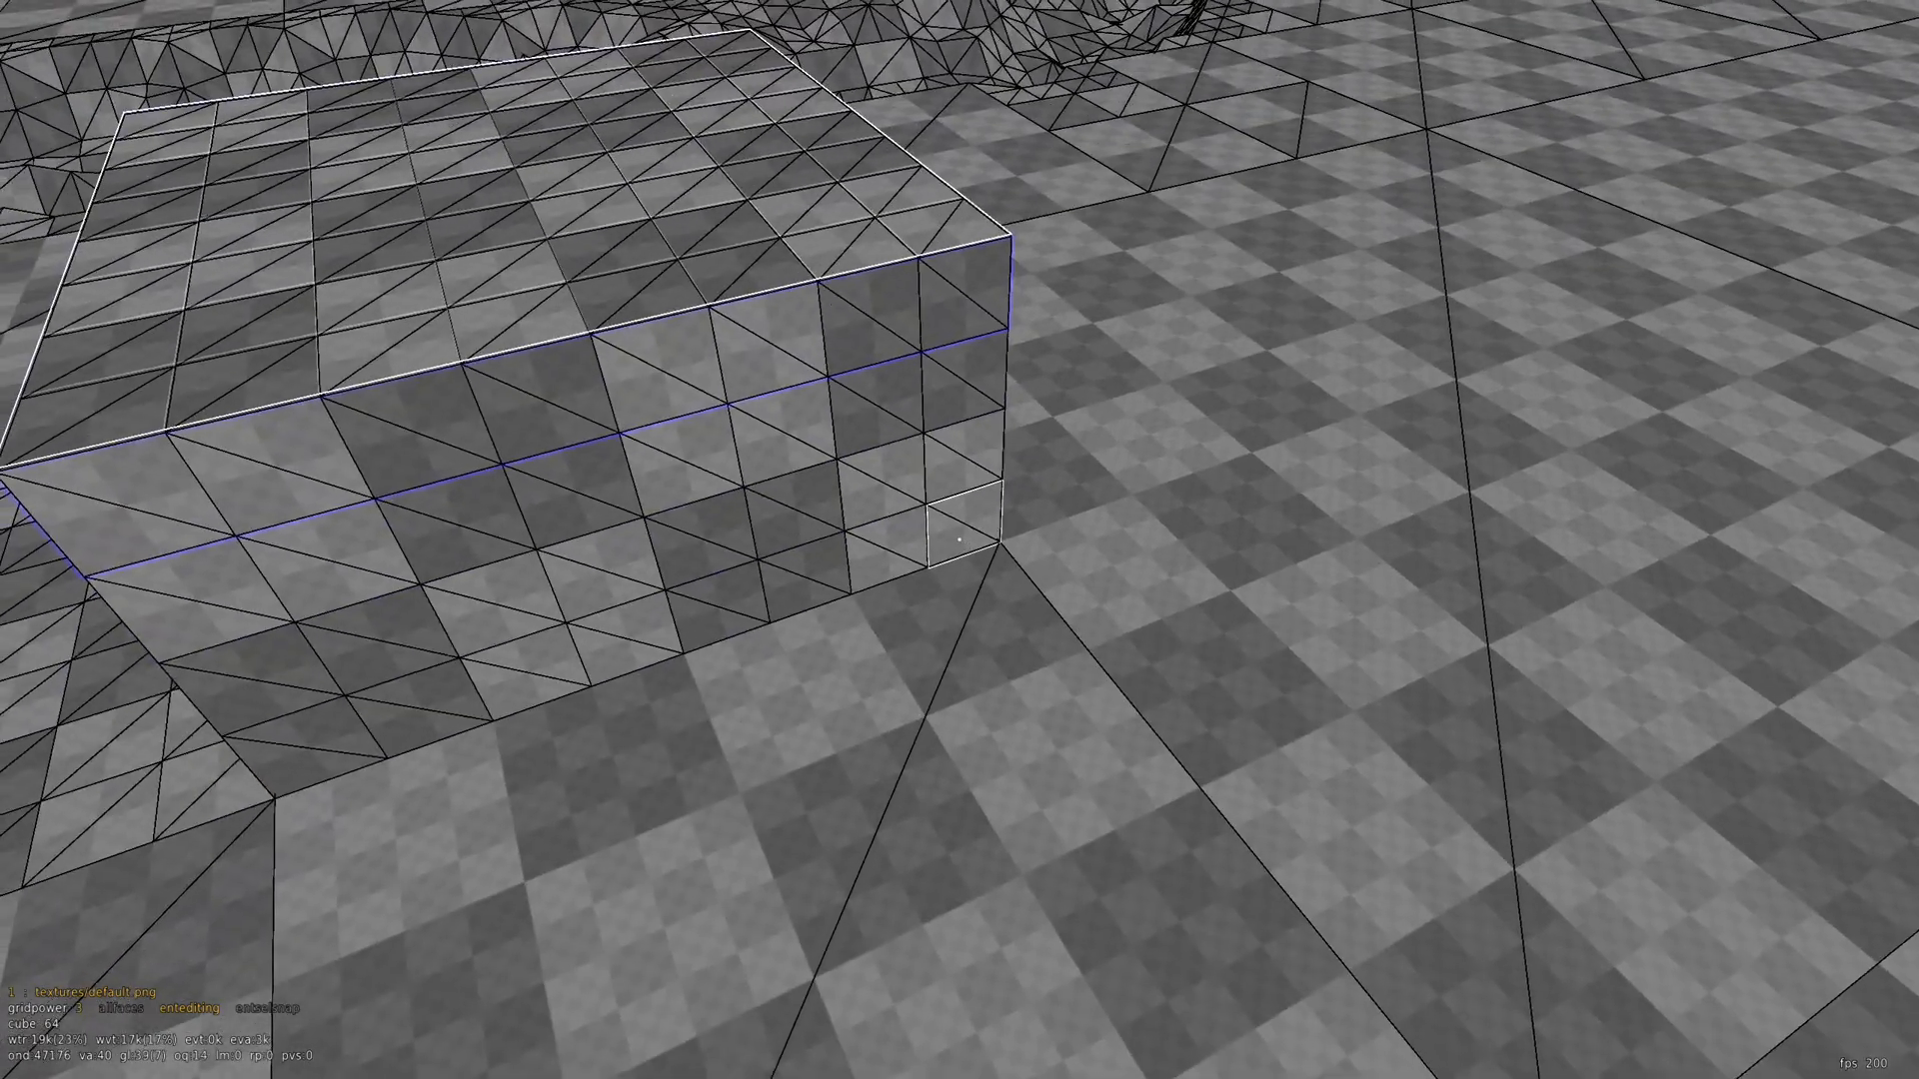
pyautogui.press('s')
pyautogui.press('F2')
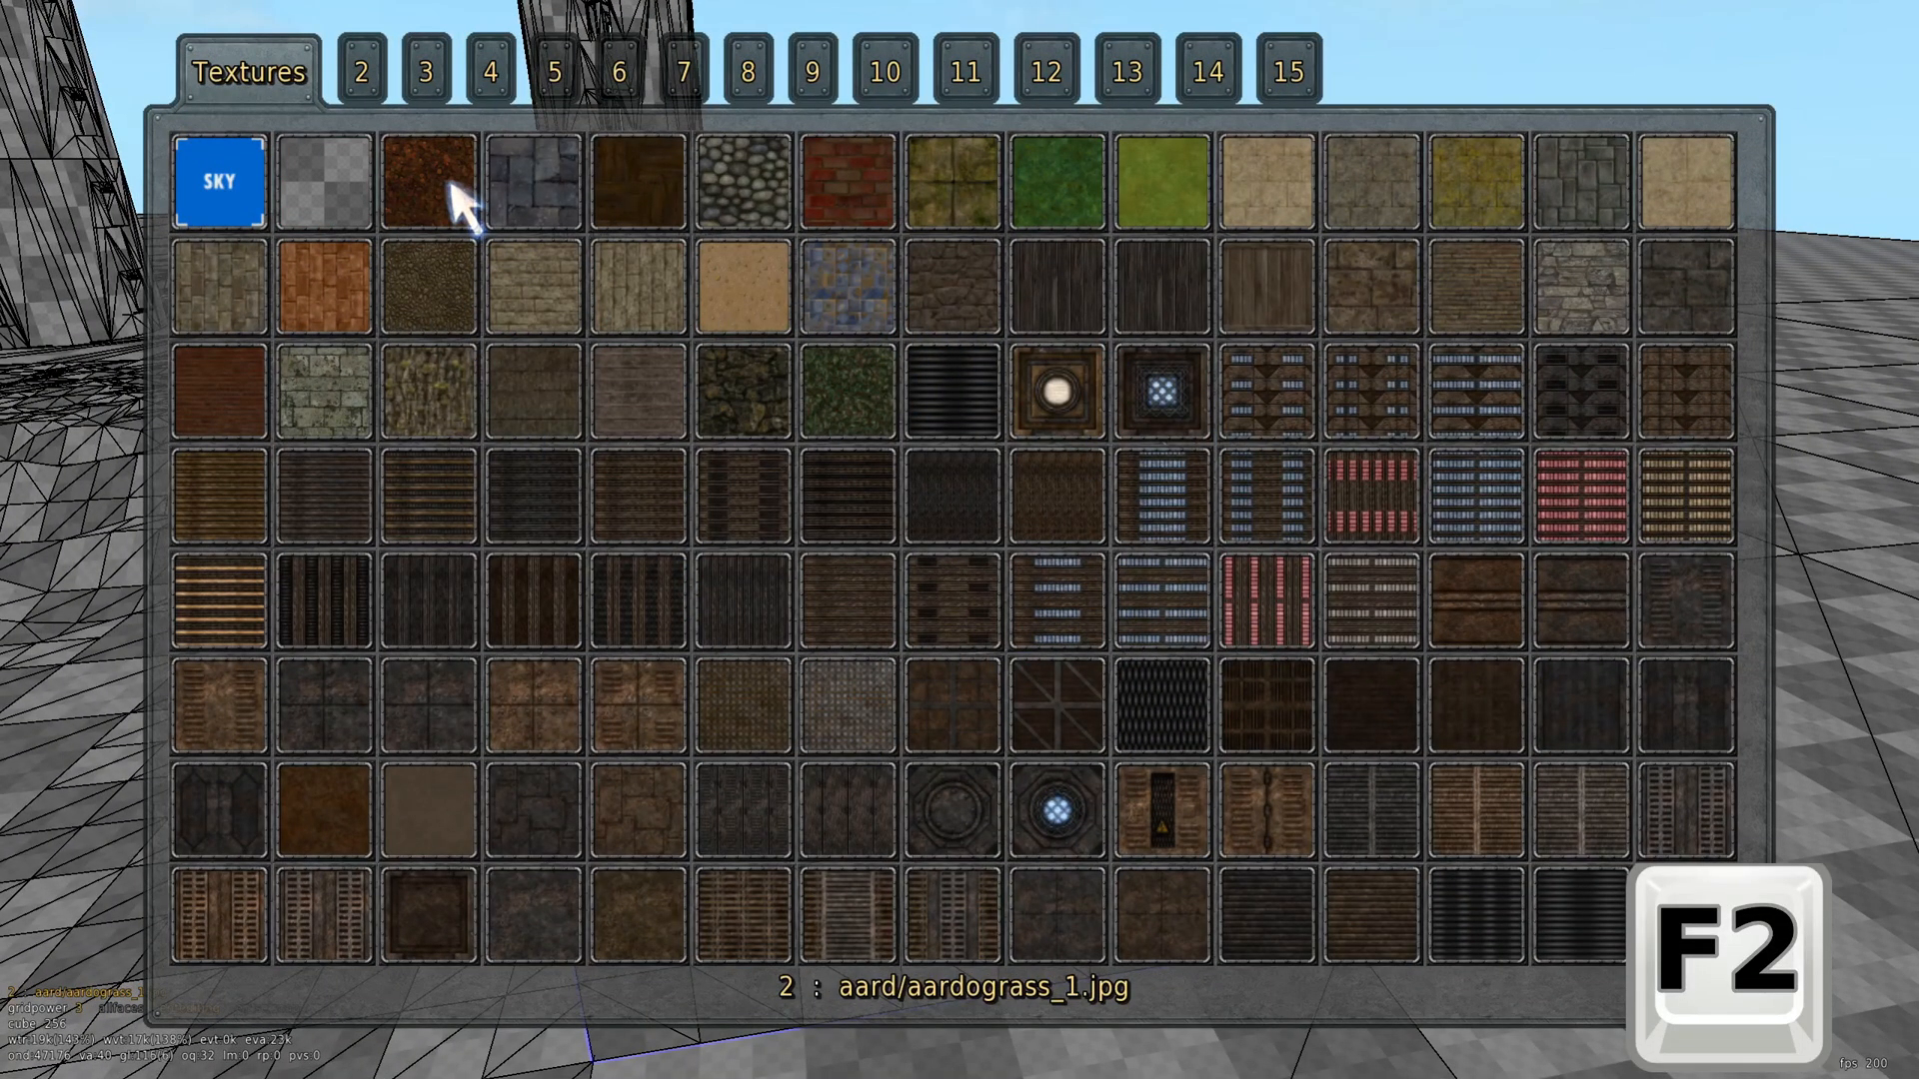
pyautogui.click(535, 210)
# Turn on allfaces and apply ik2k/ik_floor_brick128a.jpg to every side of the selected block
pyautogui.press('w')
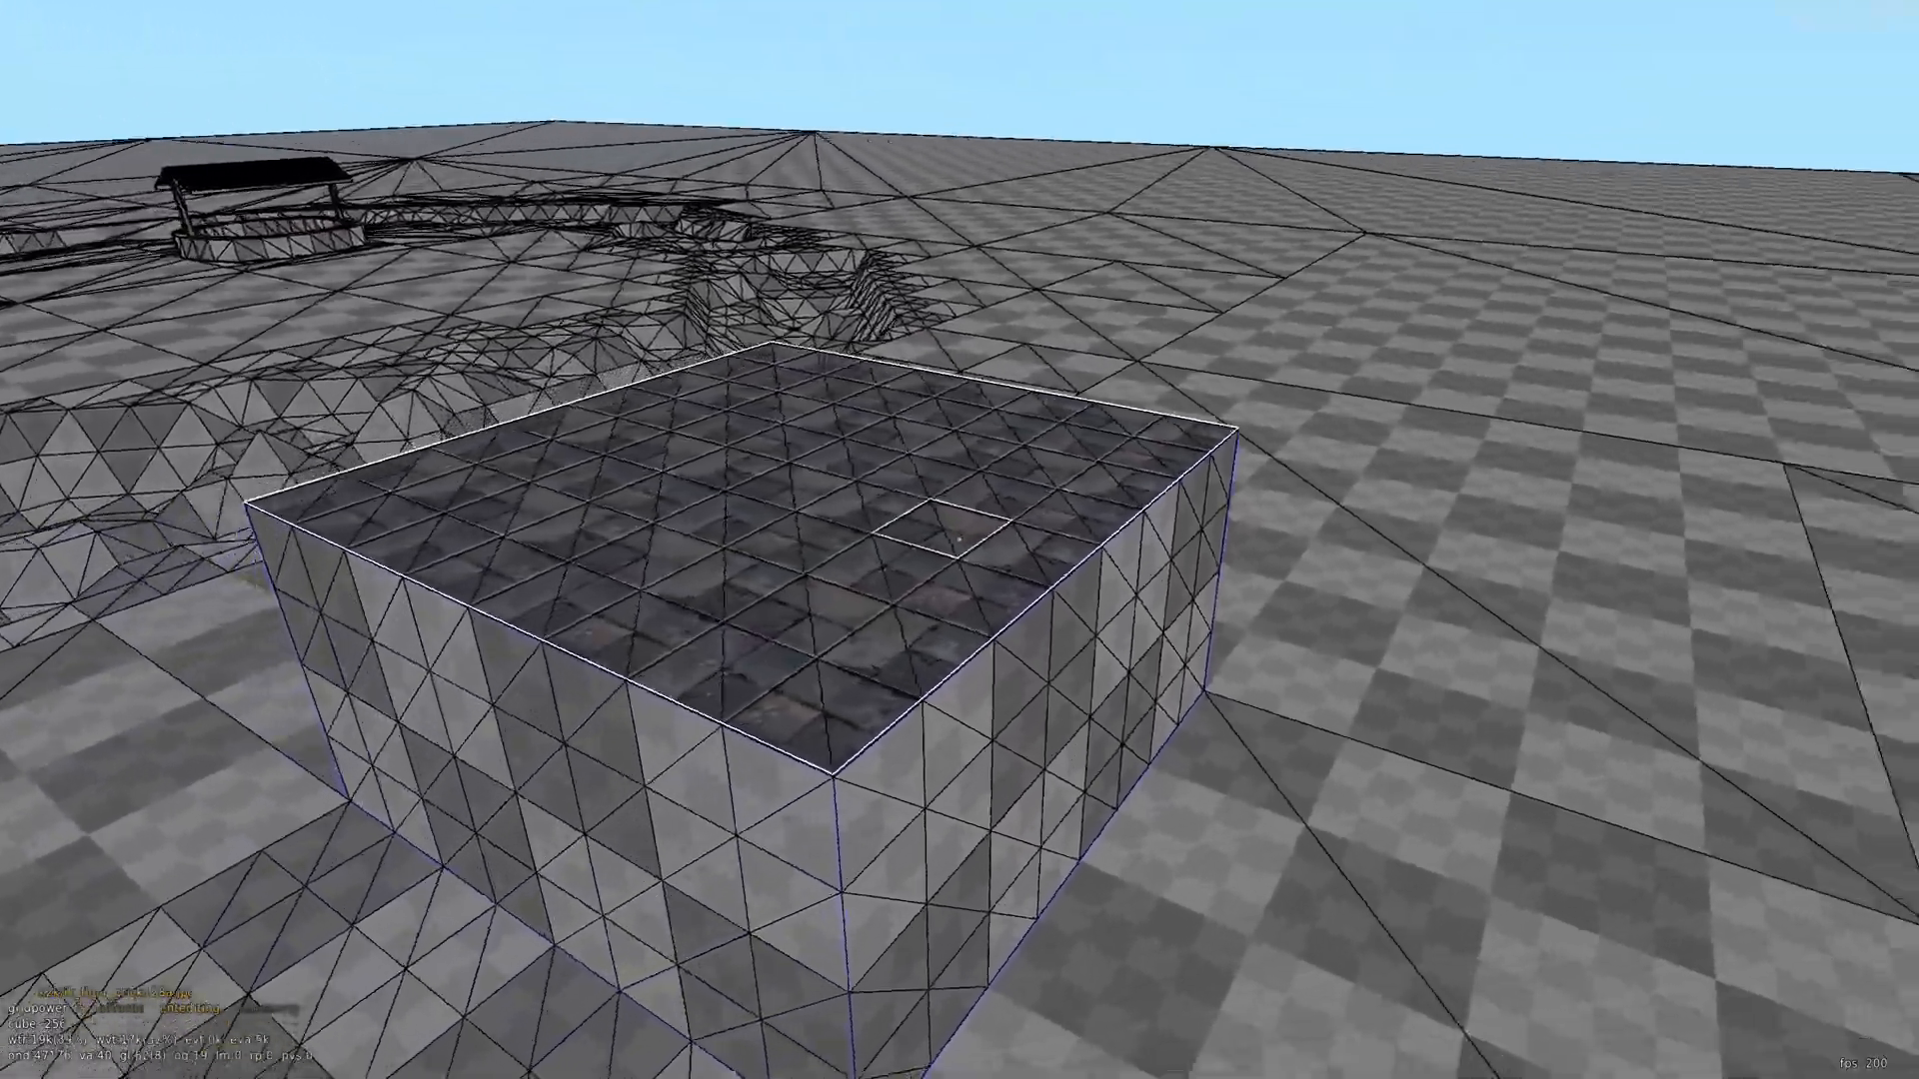
pyautogui.press('a')
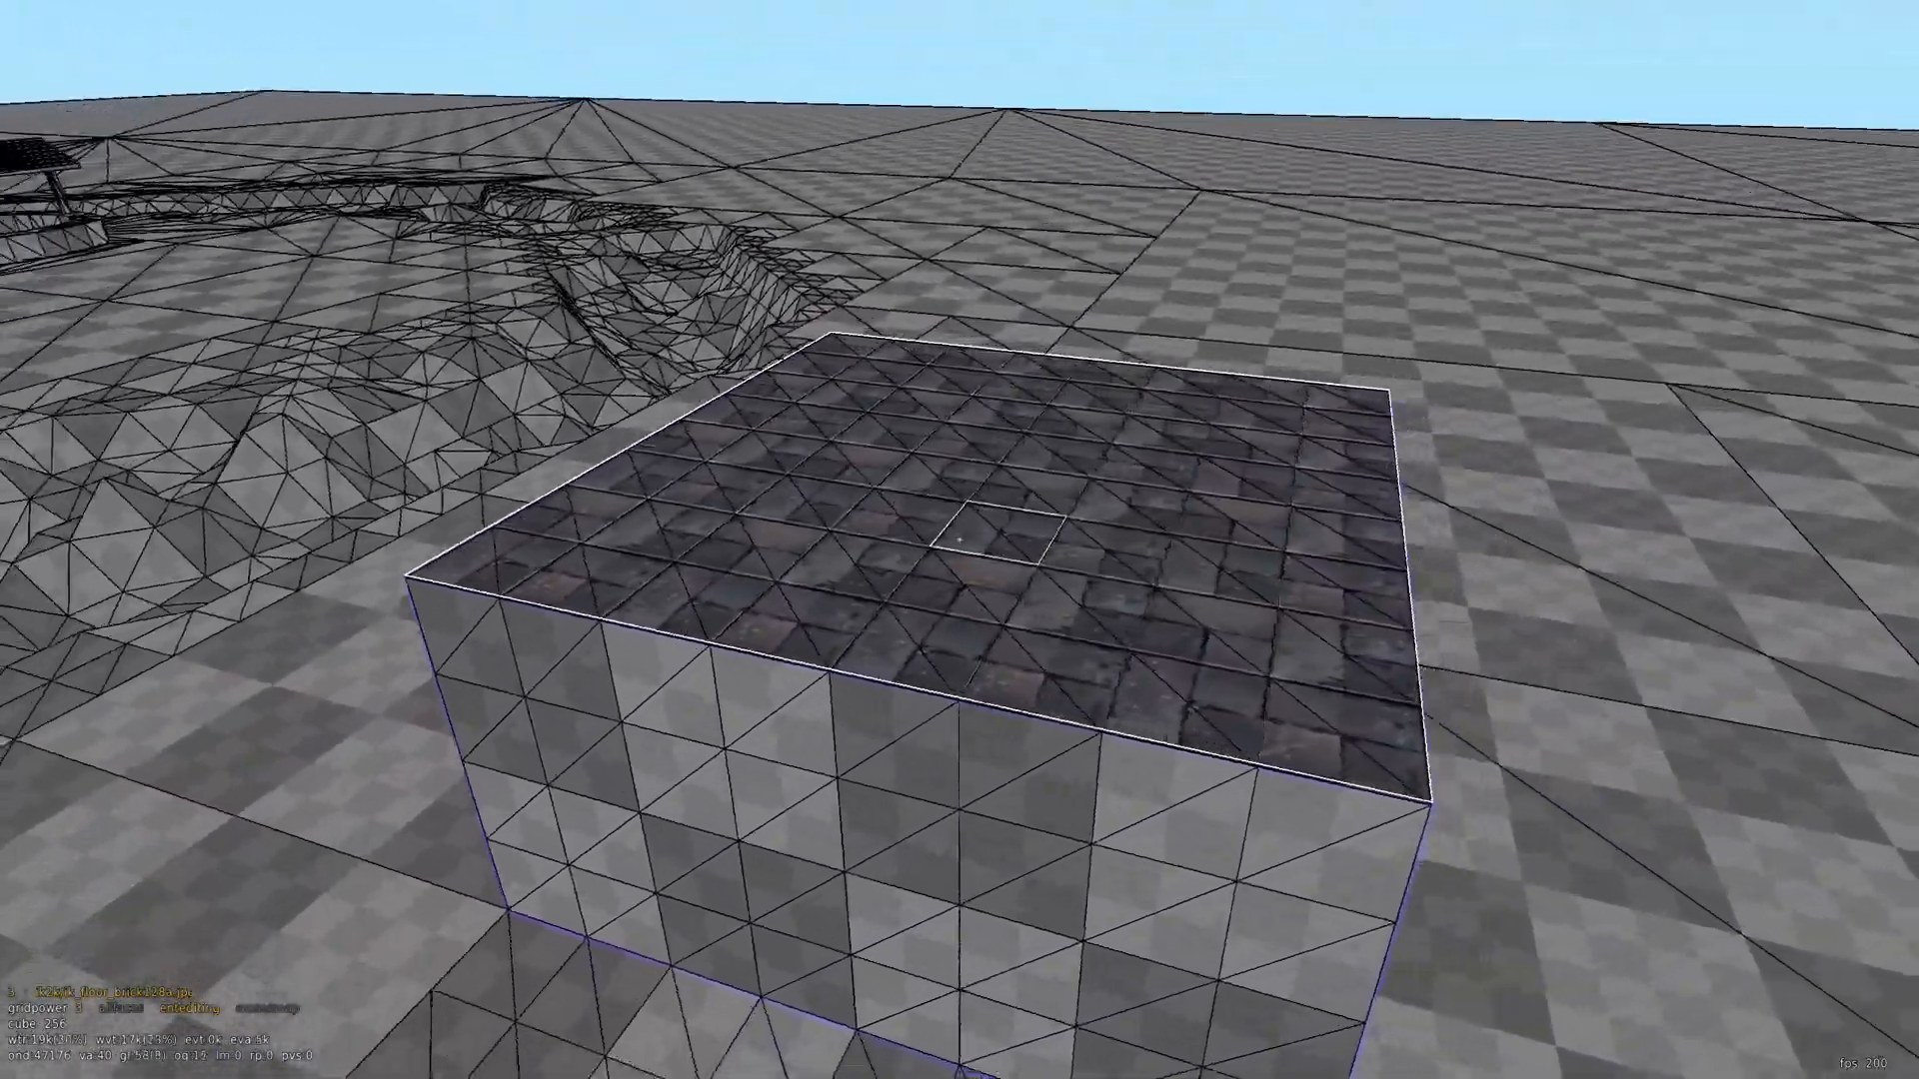
pyautogui.press('s')
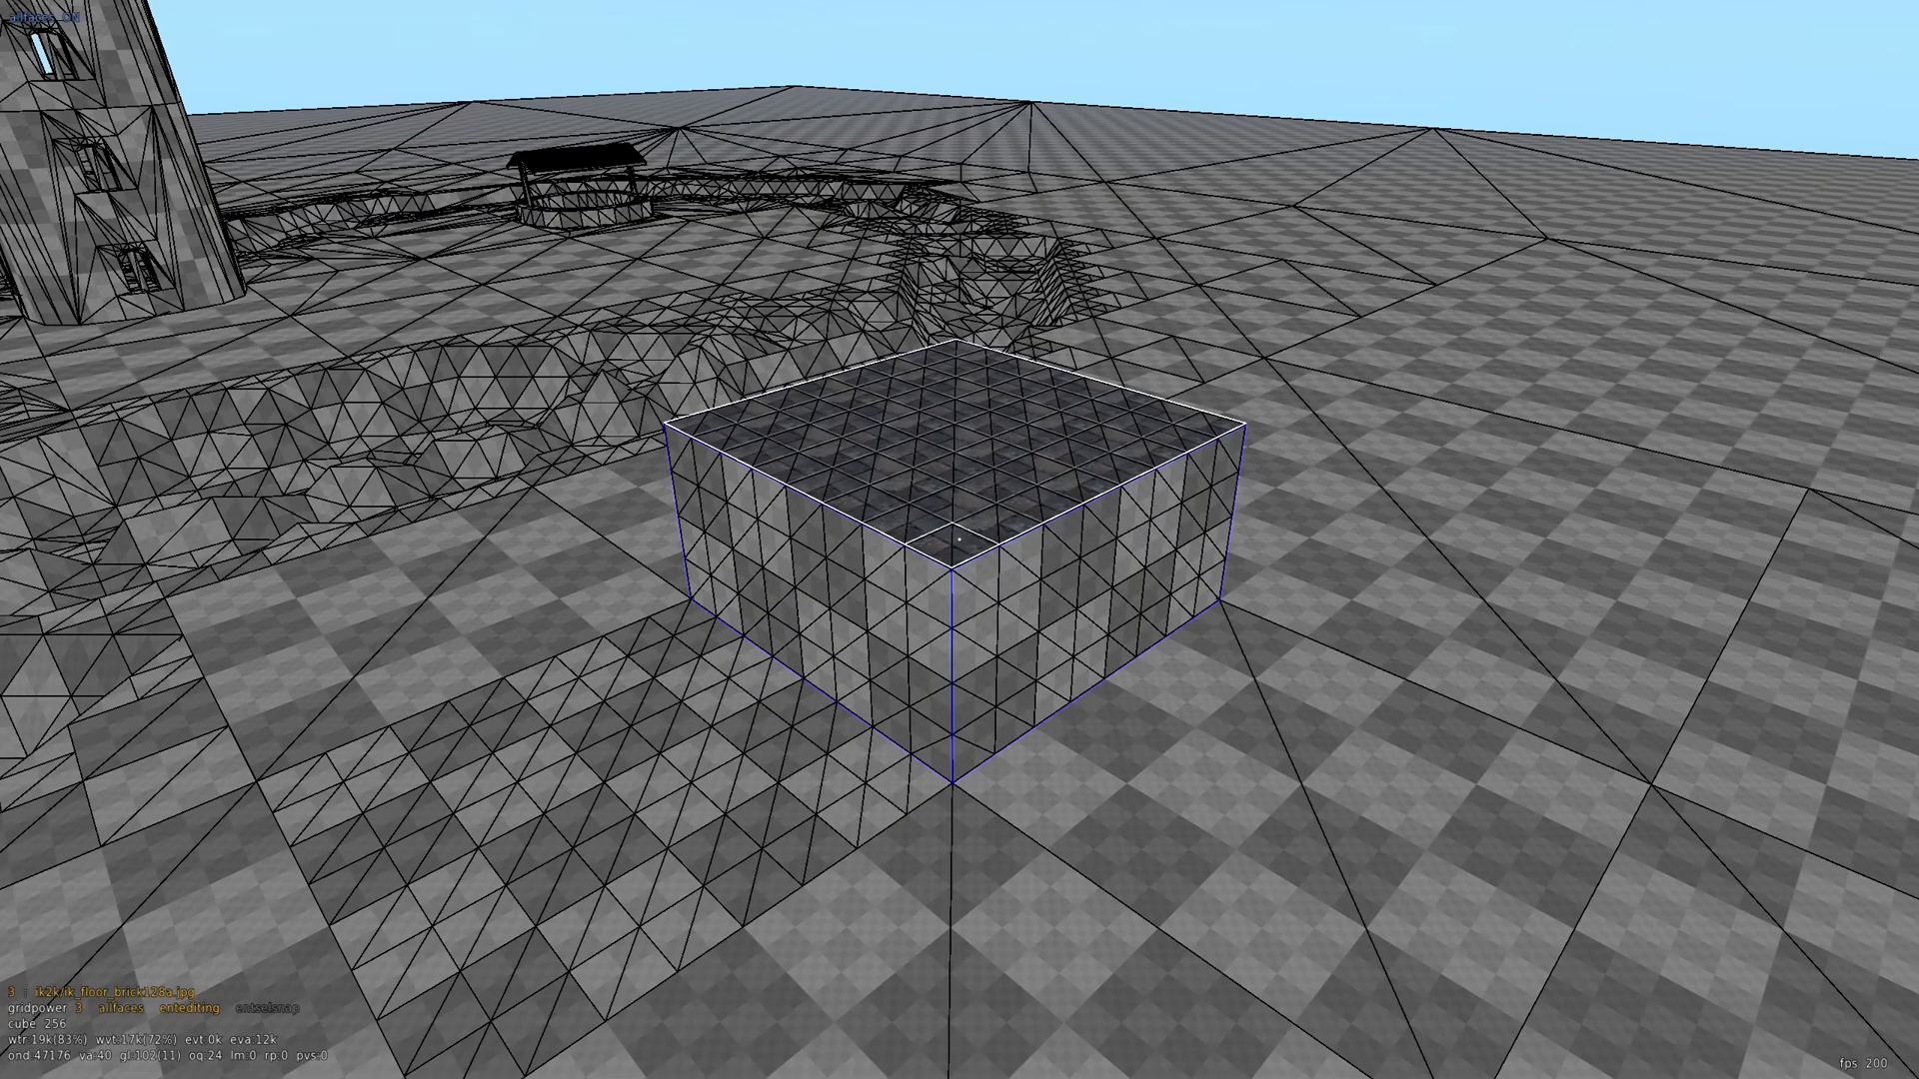
pyautogui.press('0')
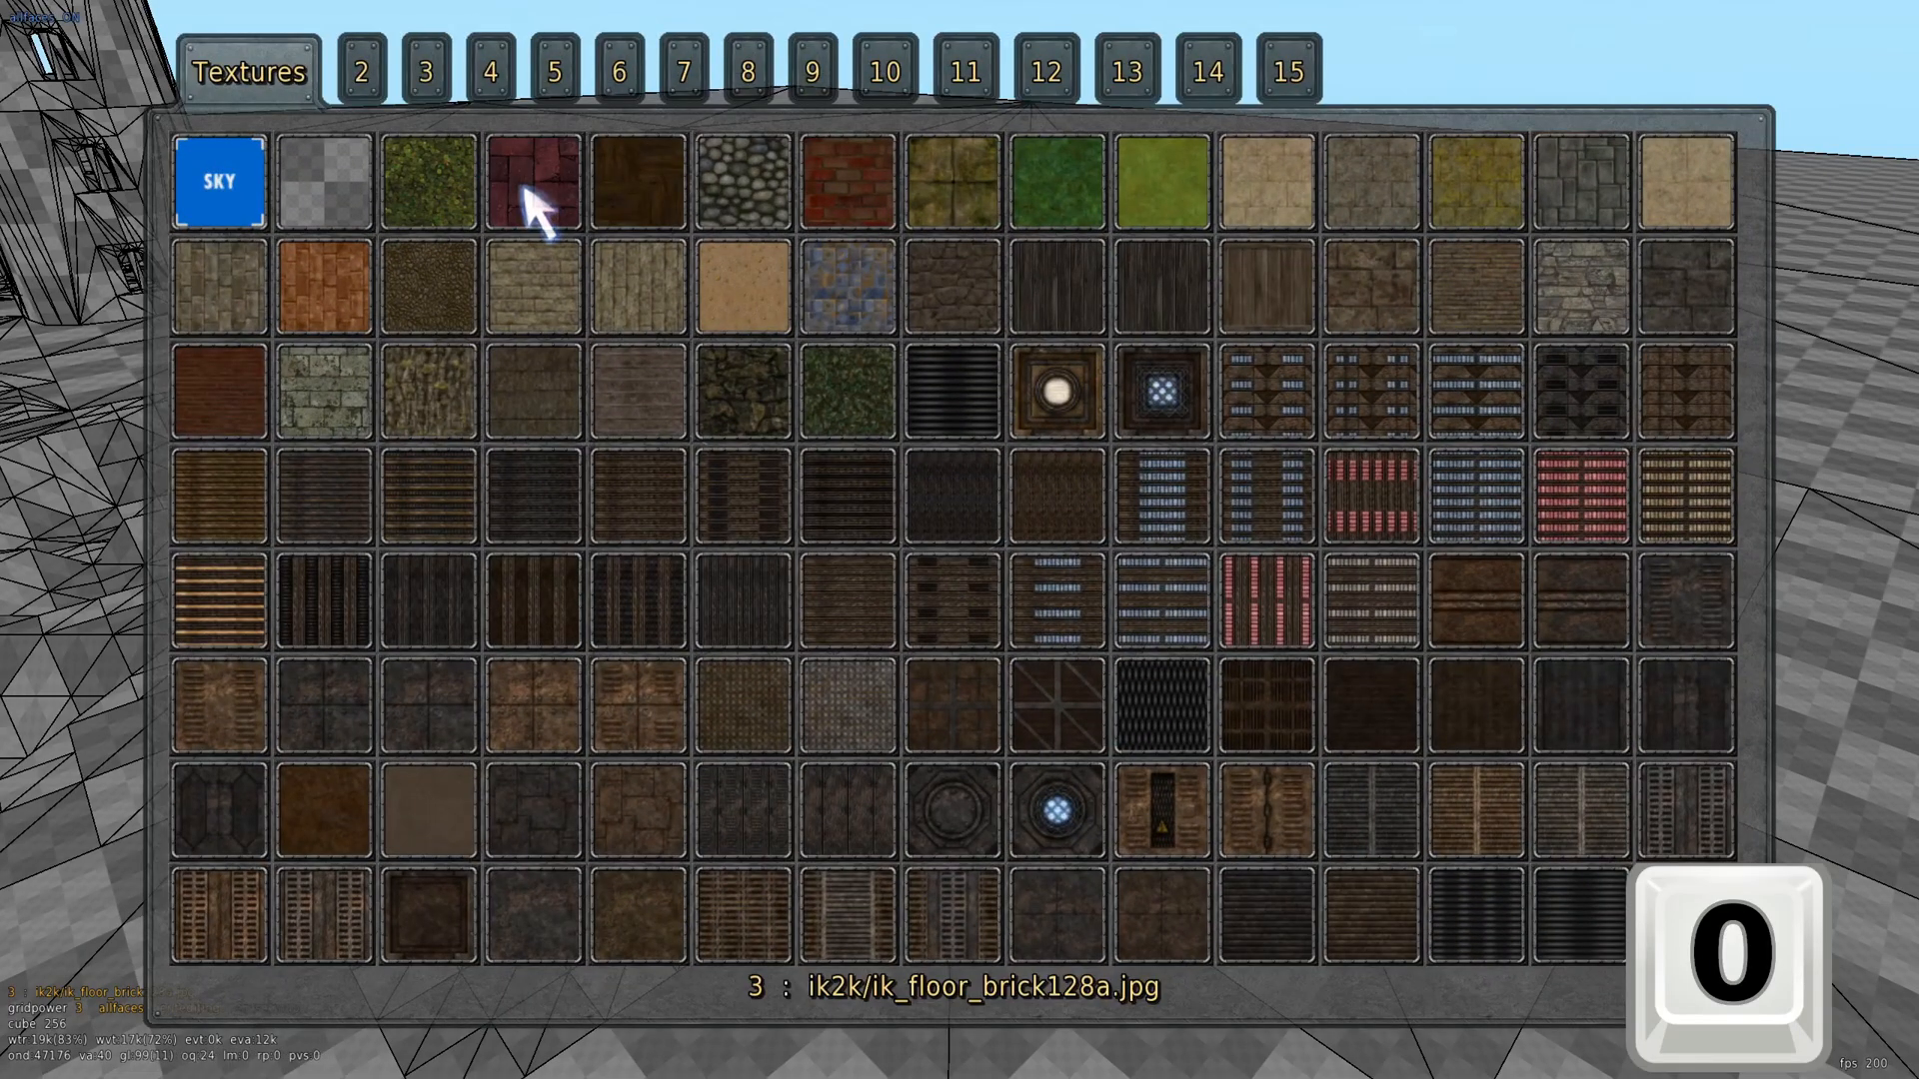
pyautogui.click(526, 192)
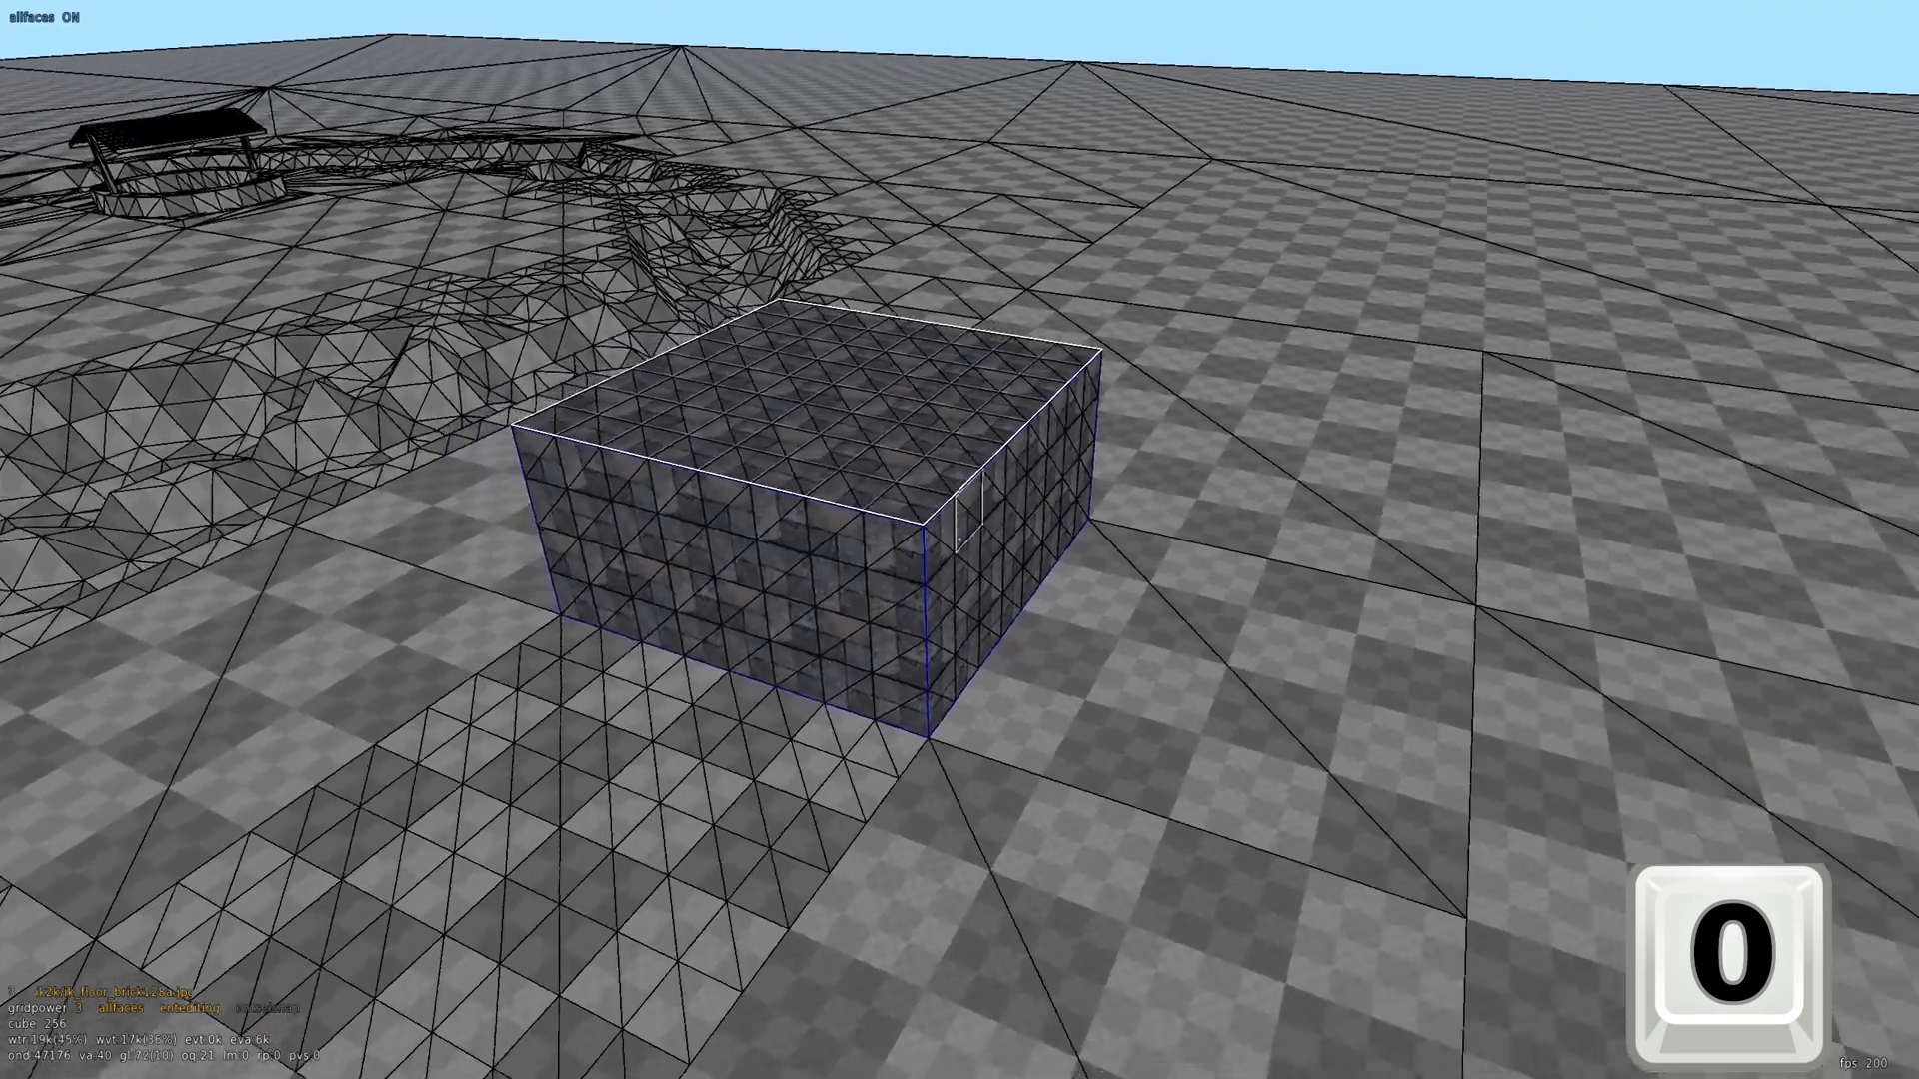
pyautogui.press('a')
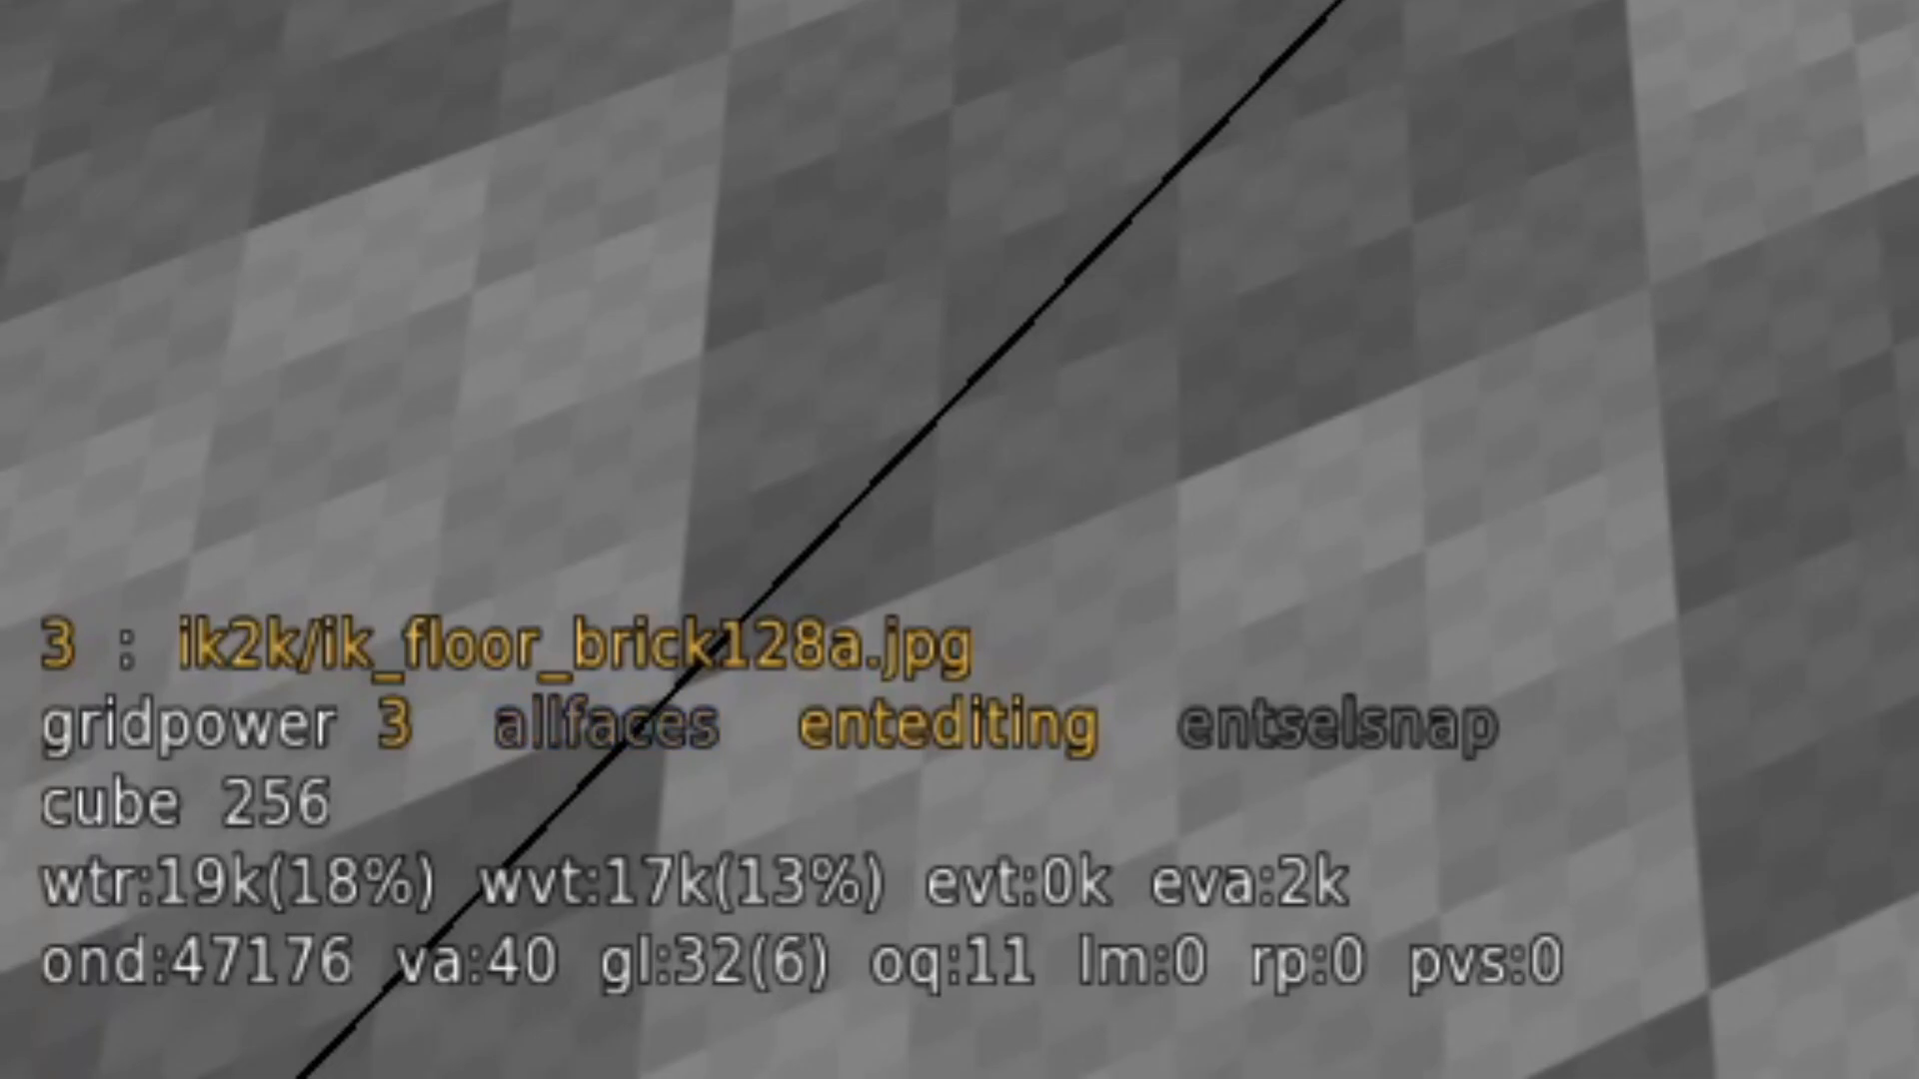
# Try cycling one floor cell beside the block through the texture list to the brown small-stone paving and back to default
pyautogui.press('6')
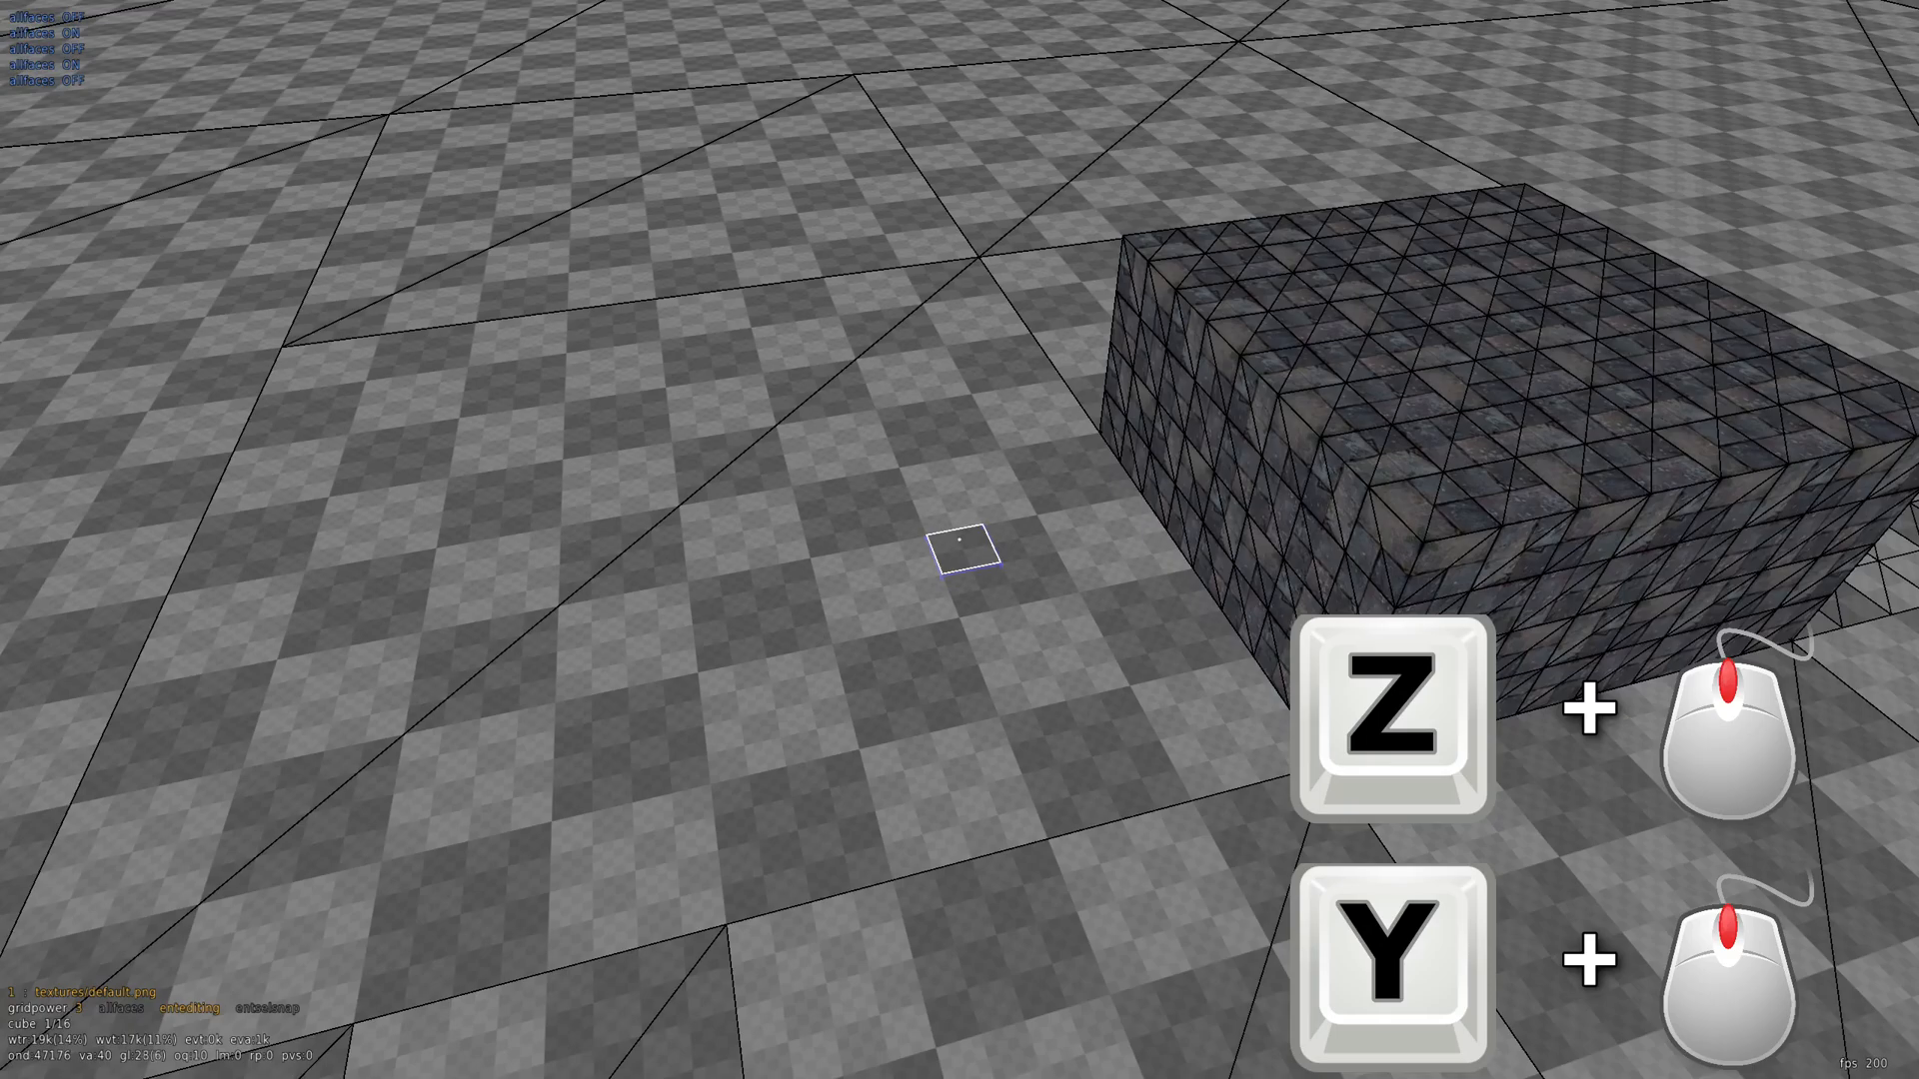
pyautogui.scroll(19, 960, 539)
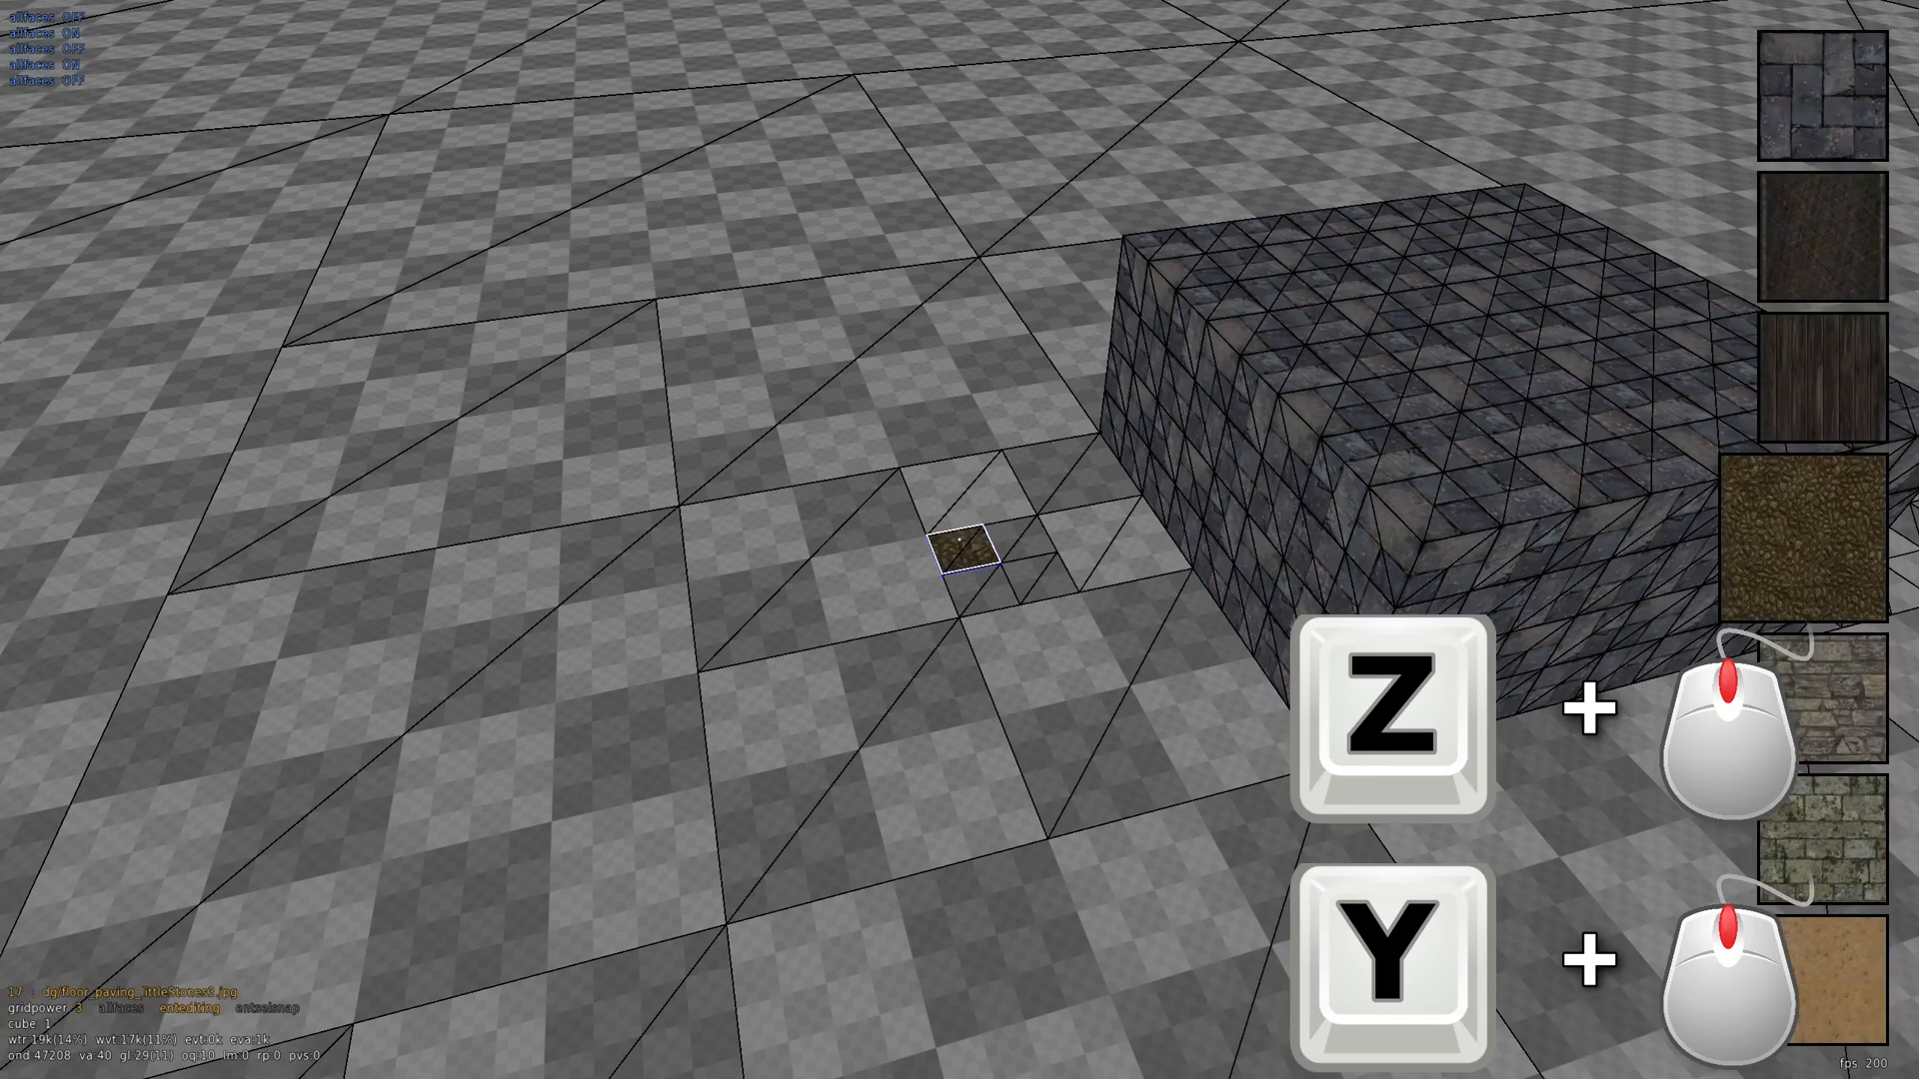
pyautogui.scroll(-19, 960, 540)
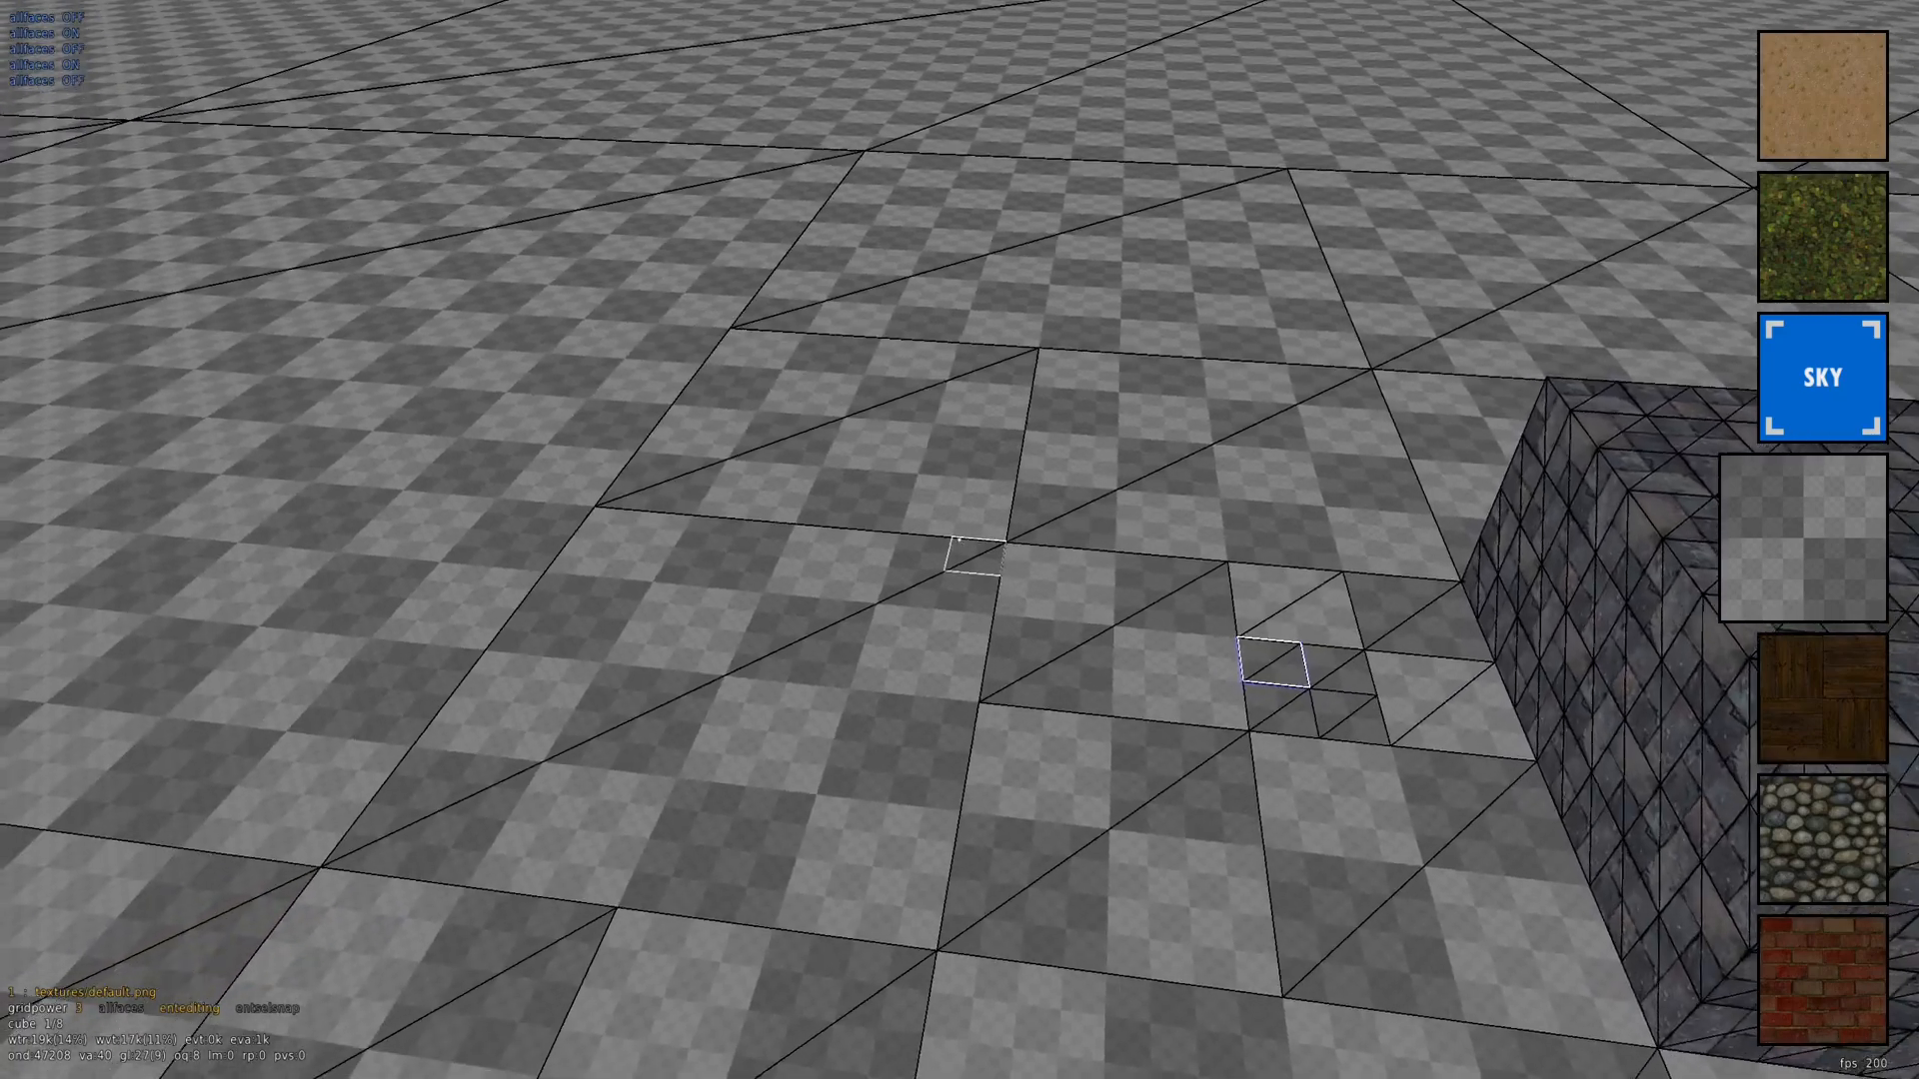
# Select a rectangular floor patch beside the brick block and cycle its texture to dark wood planks
pyautogui.click(960, 540)
pyautogui.middleClick(960, 540)
pyautogui.scroll(2, 960, 540)
pyautogui.scroll(14, 958, 540)
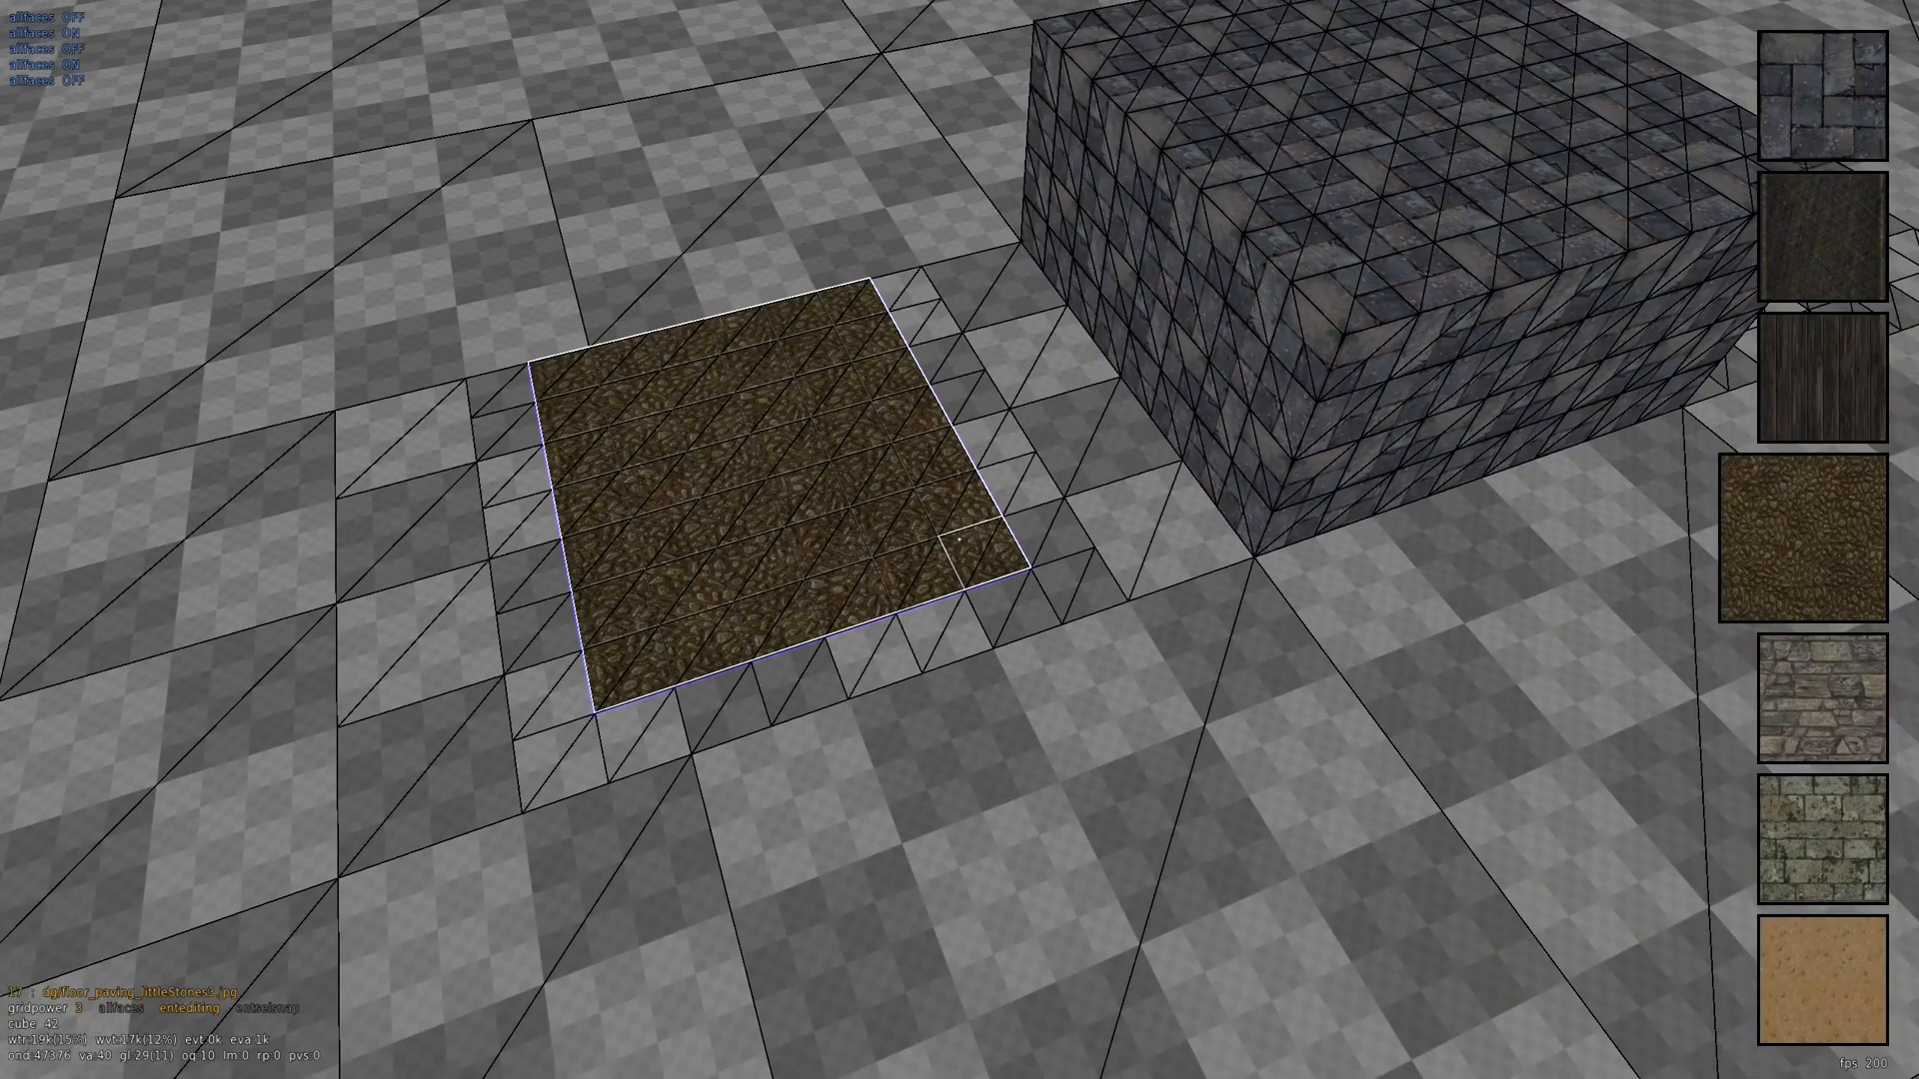
pyautogui.scroll(-20, 957, 541)
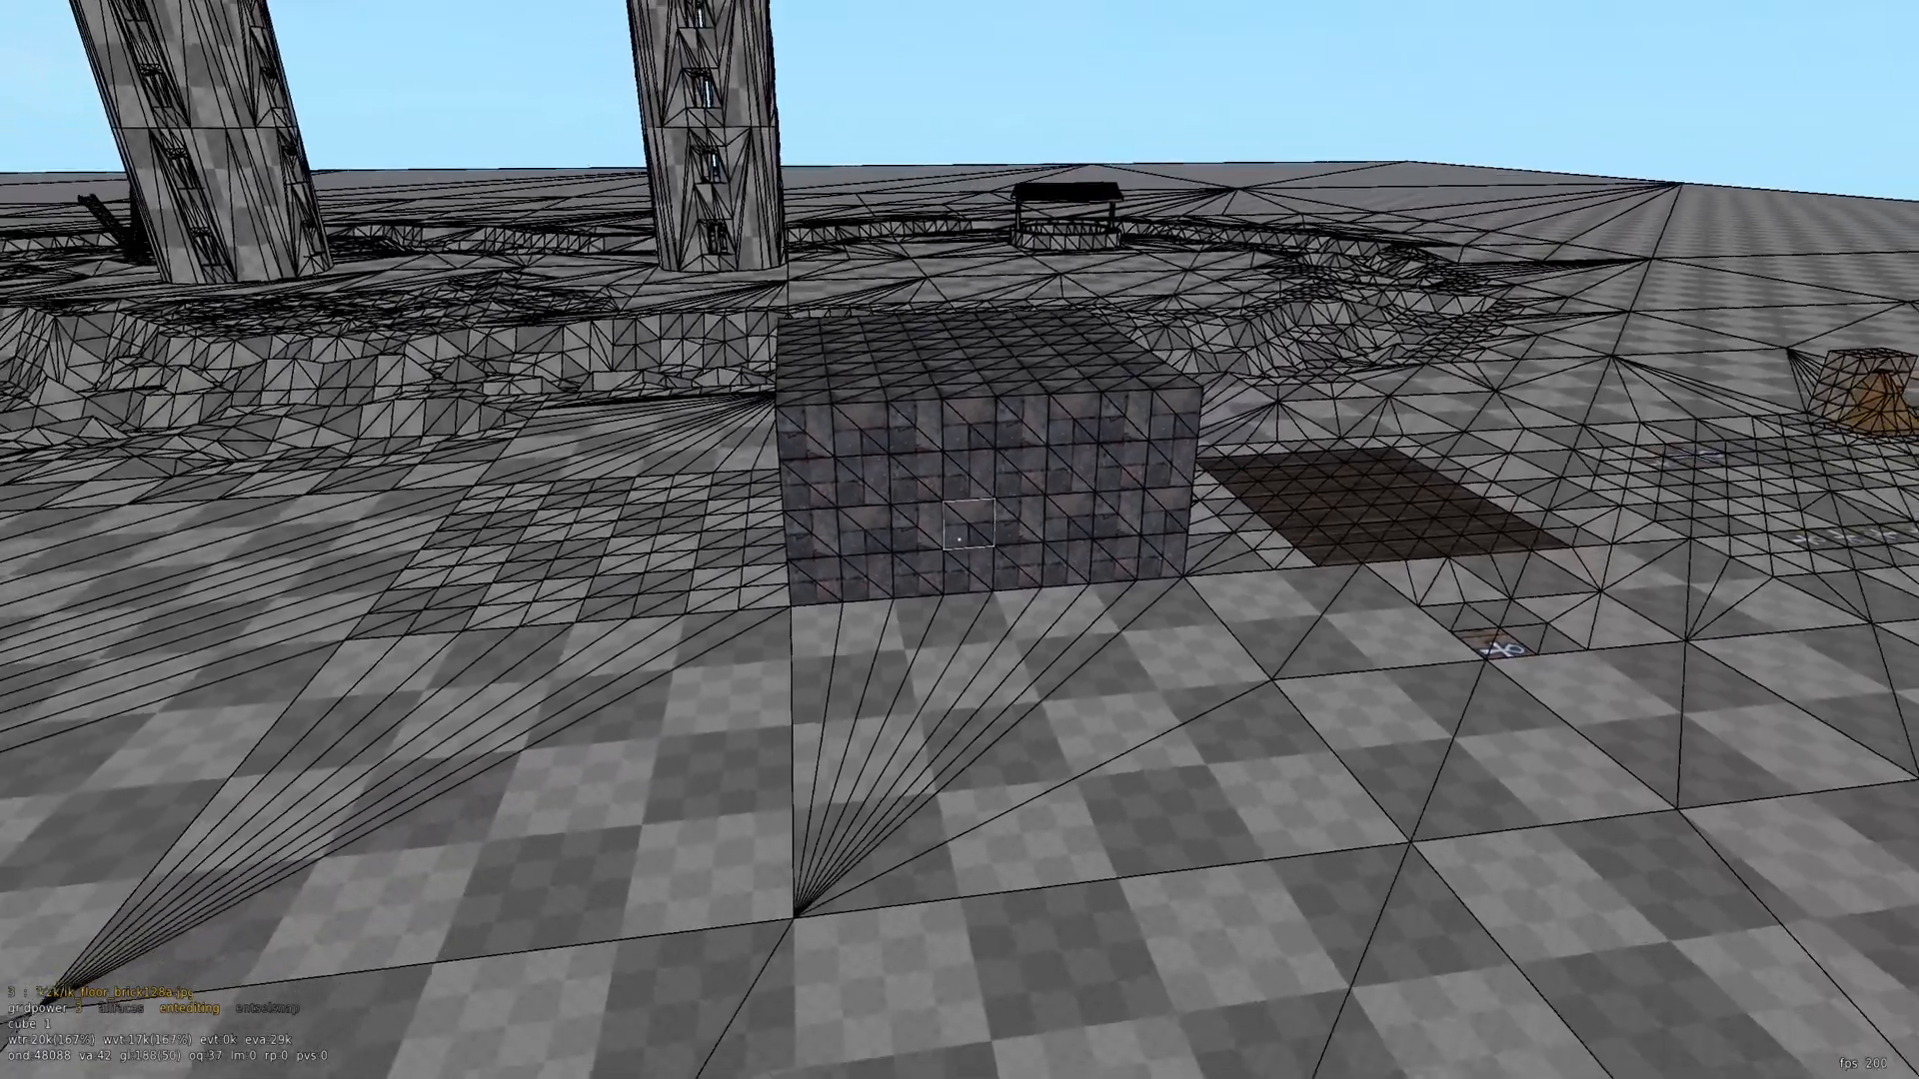
# Examine the textured sample areas on the floor around the block and select the single ankh tile near the wood patch
pyautogui.press('w')
pyautogui.press('d')
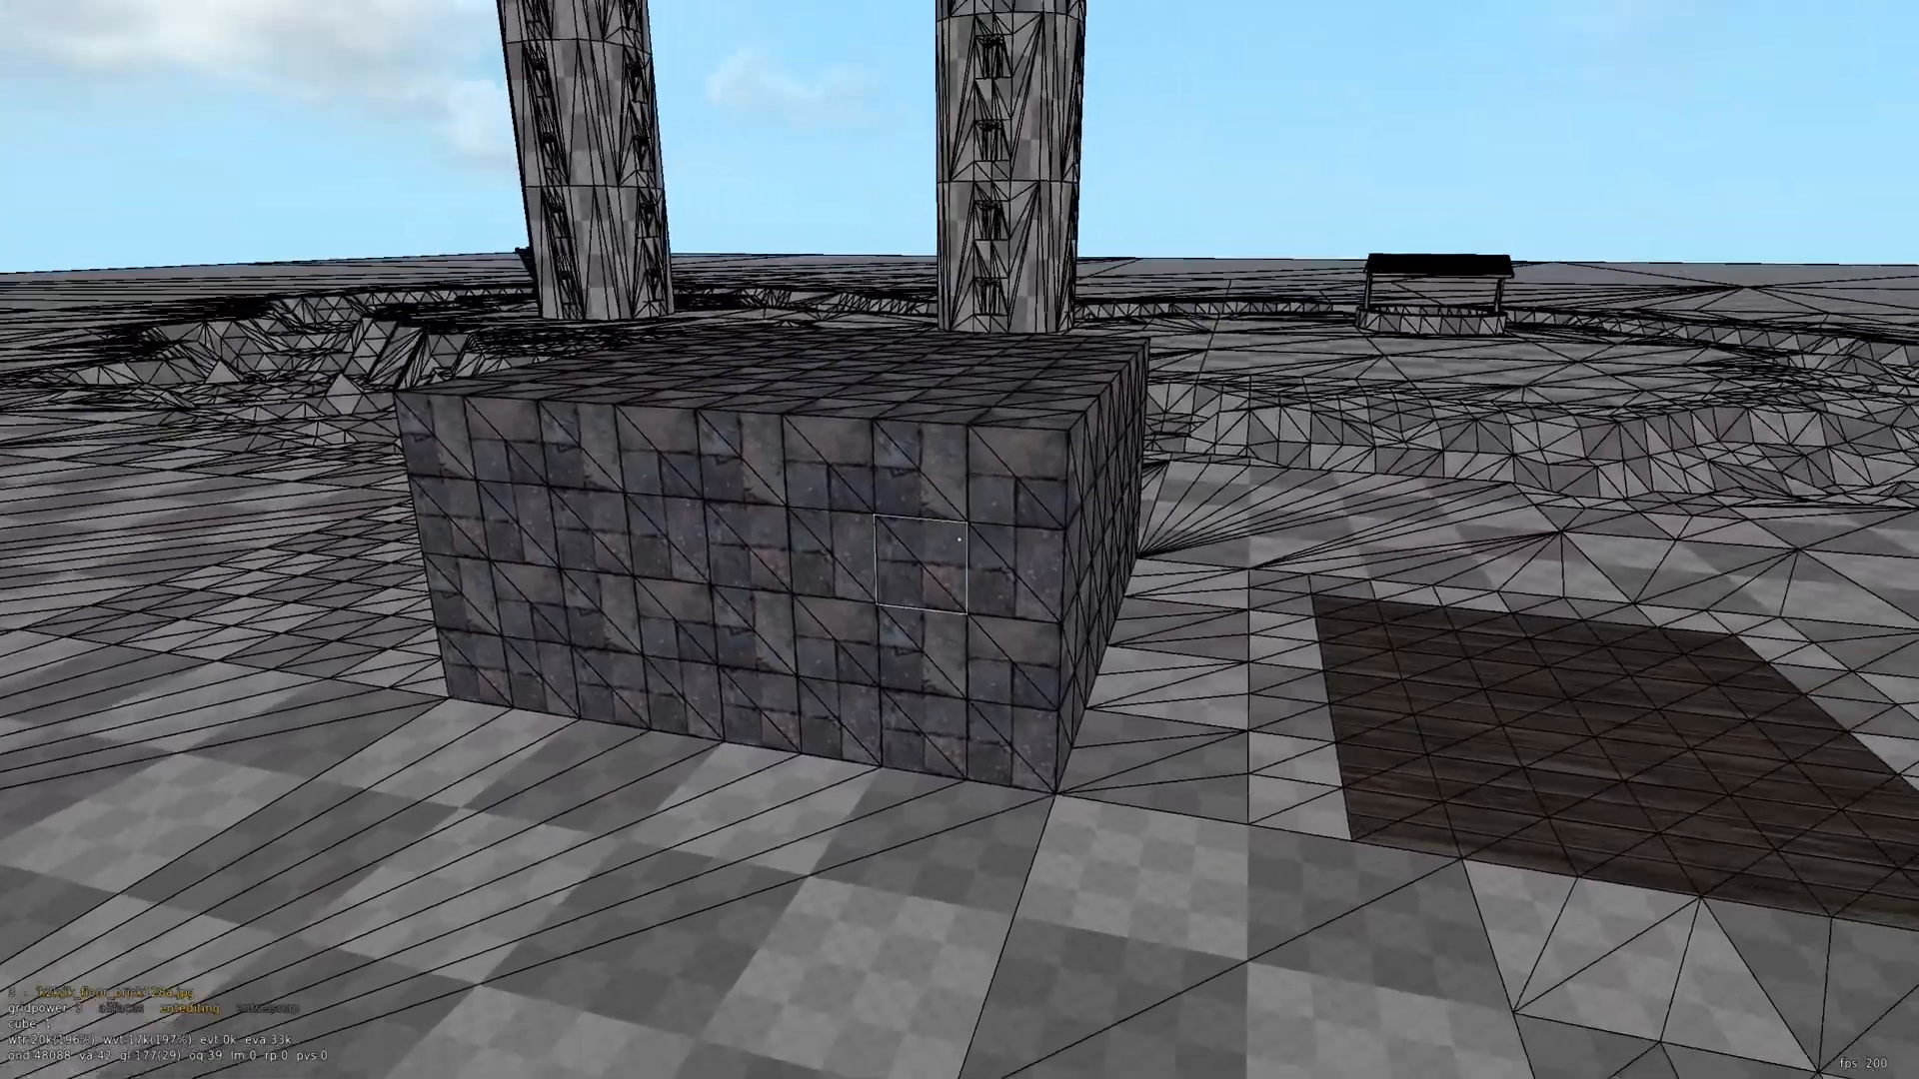
pyautogui.press('s')
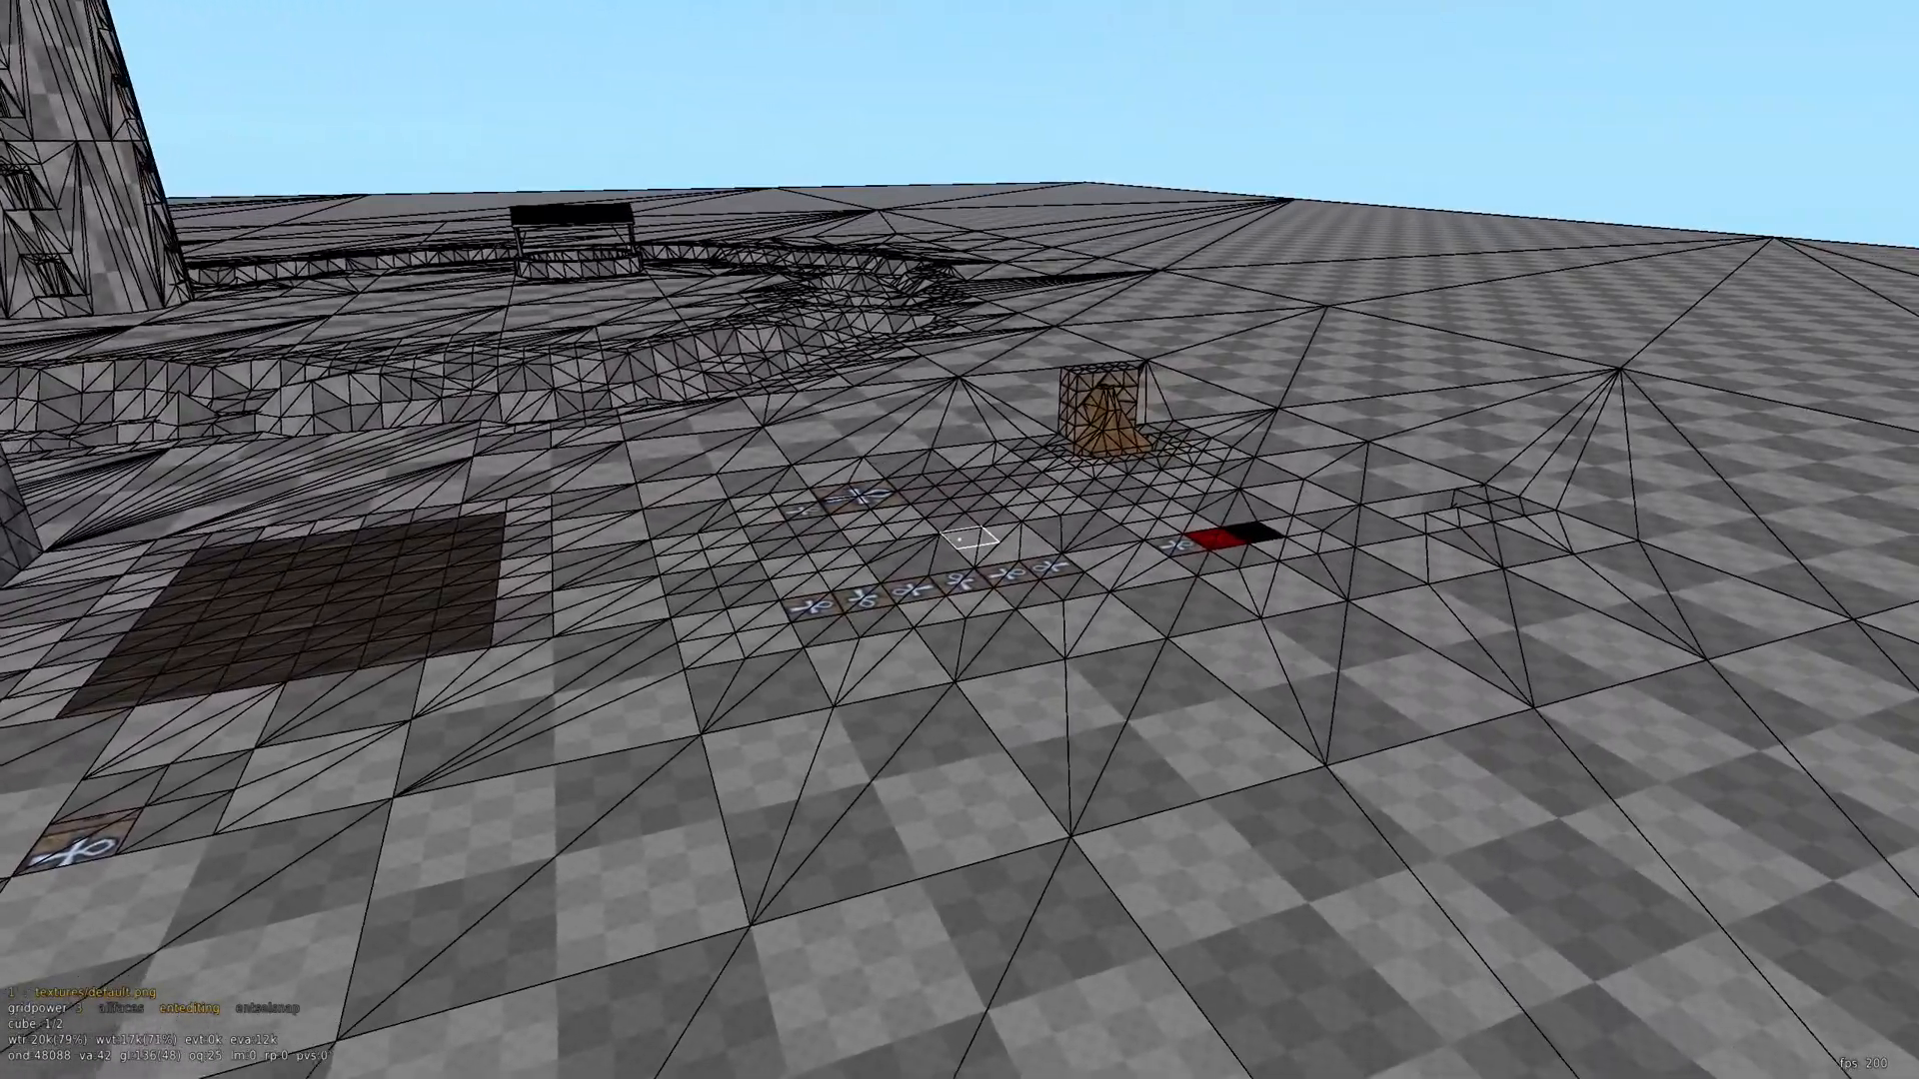
pyautogui.press('a')
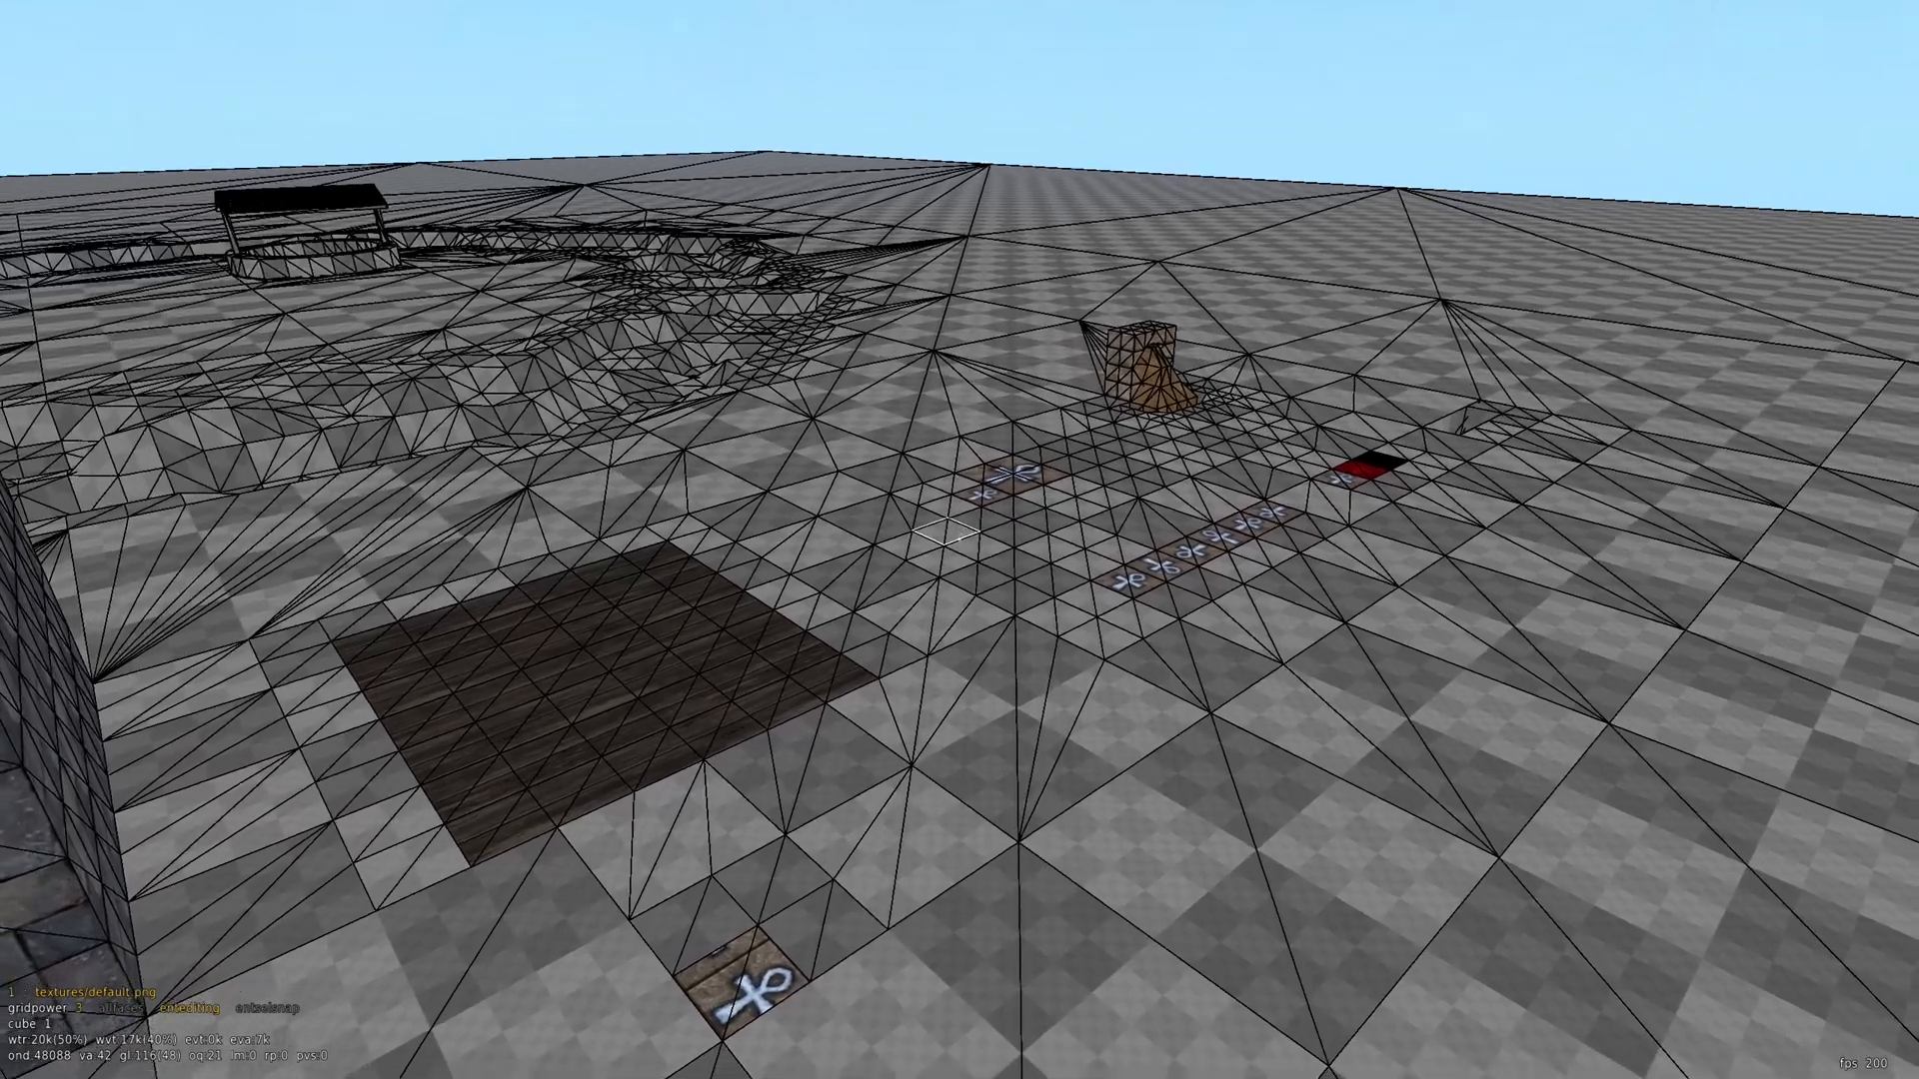
pyautogui.press('d')
pyautogui.press('w')
pyautogui.press('w')
pyautogui.click(957, 540)
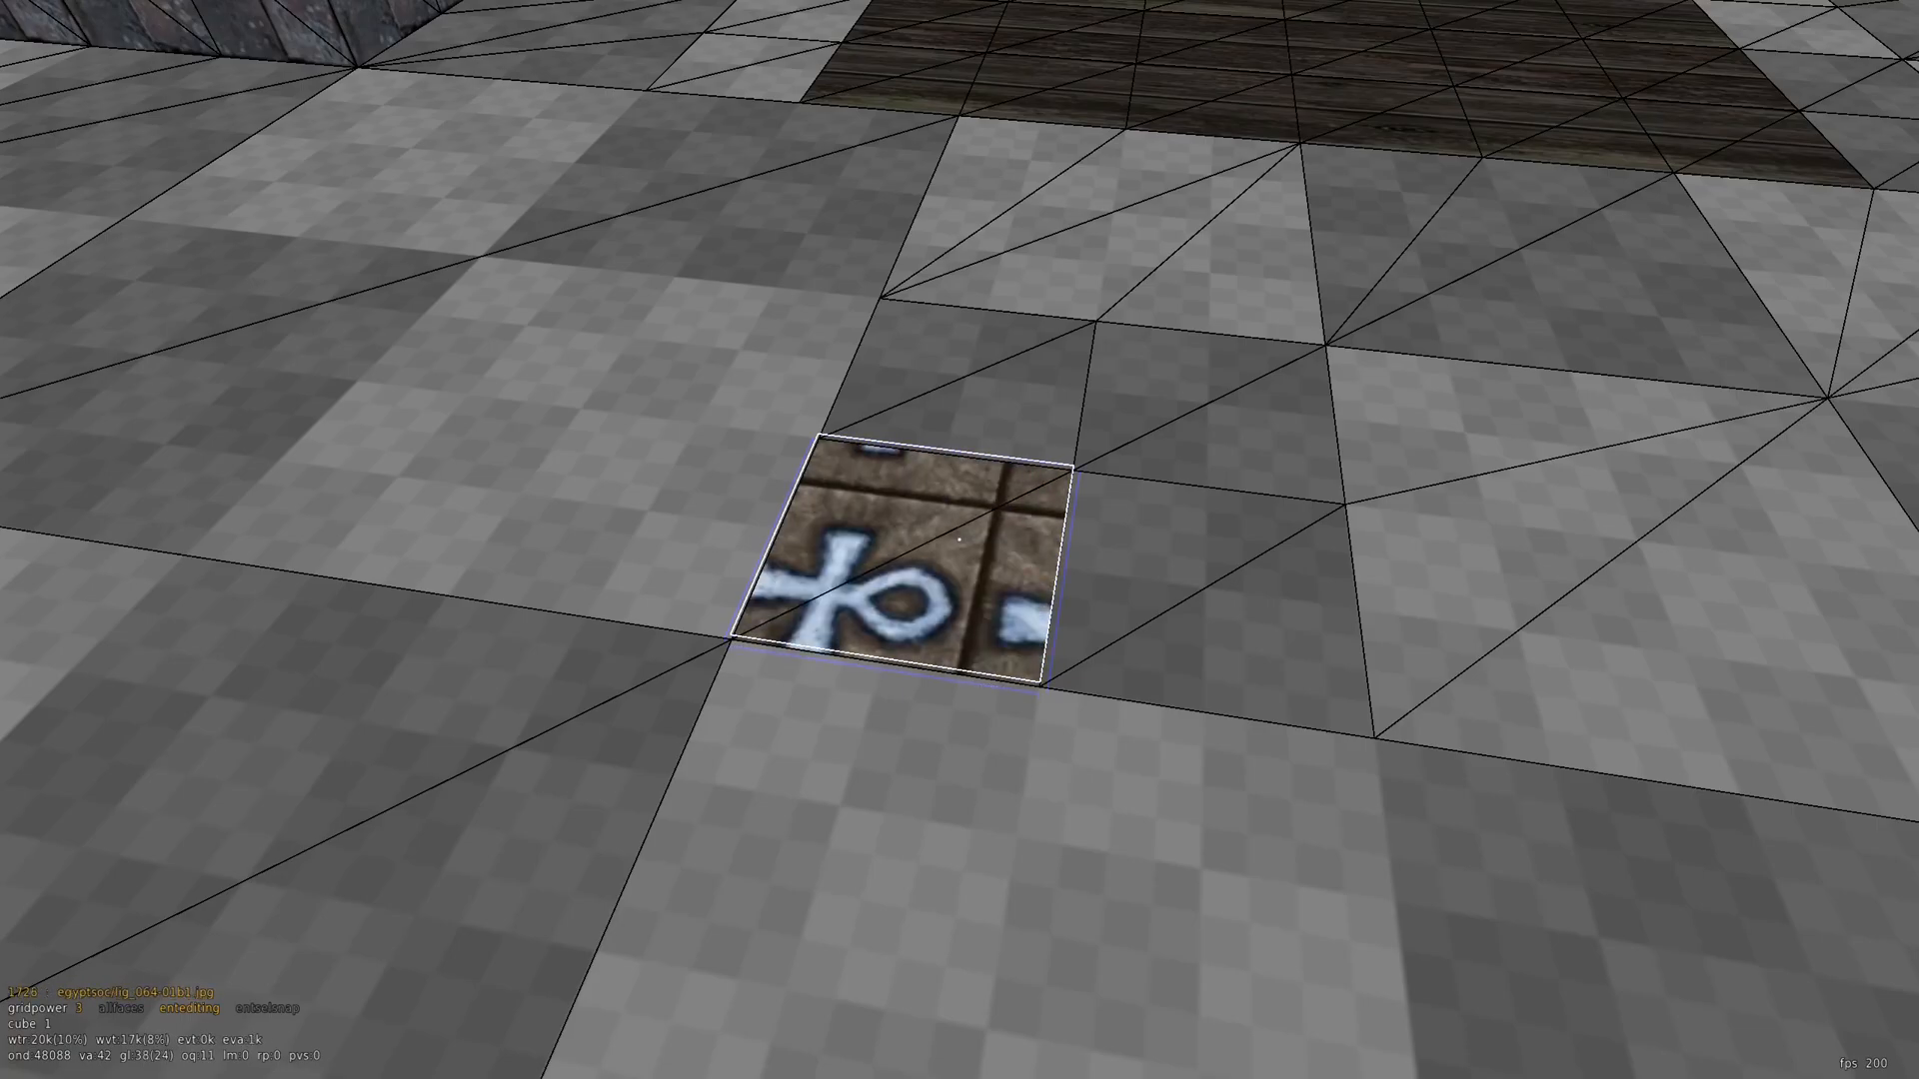
pyautogui.press('d')
pyautogui.press('s')
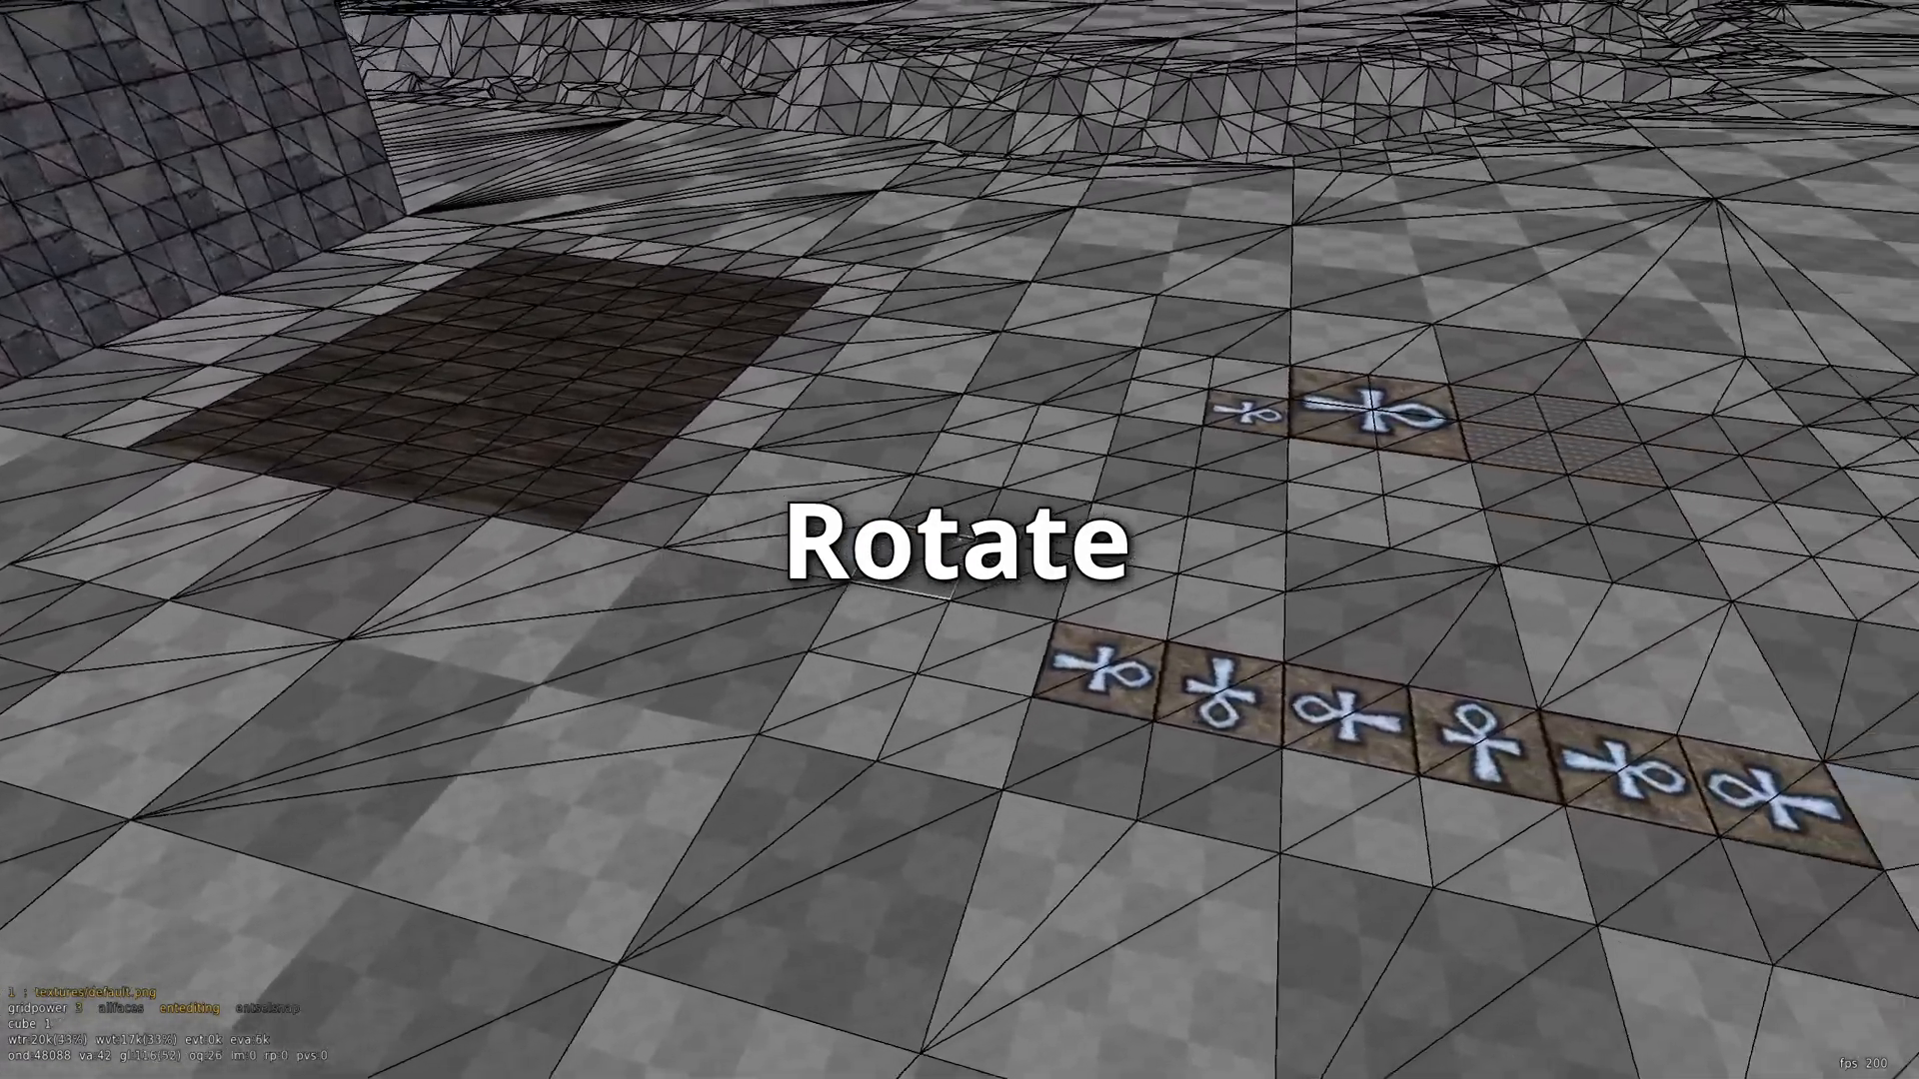
# Apply the scarab texture egyptsoc/s064-05f.jpg to the floor cell adjoining the first tile of the six-tile ankh row
pyautogui.press('w')
pyautogui.press('s')
pyautogui.click(958, 541)
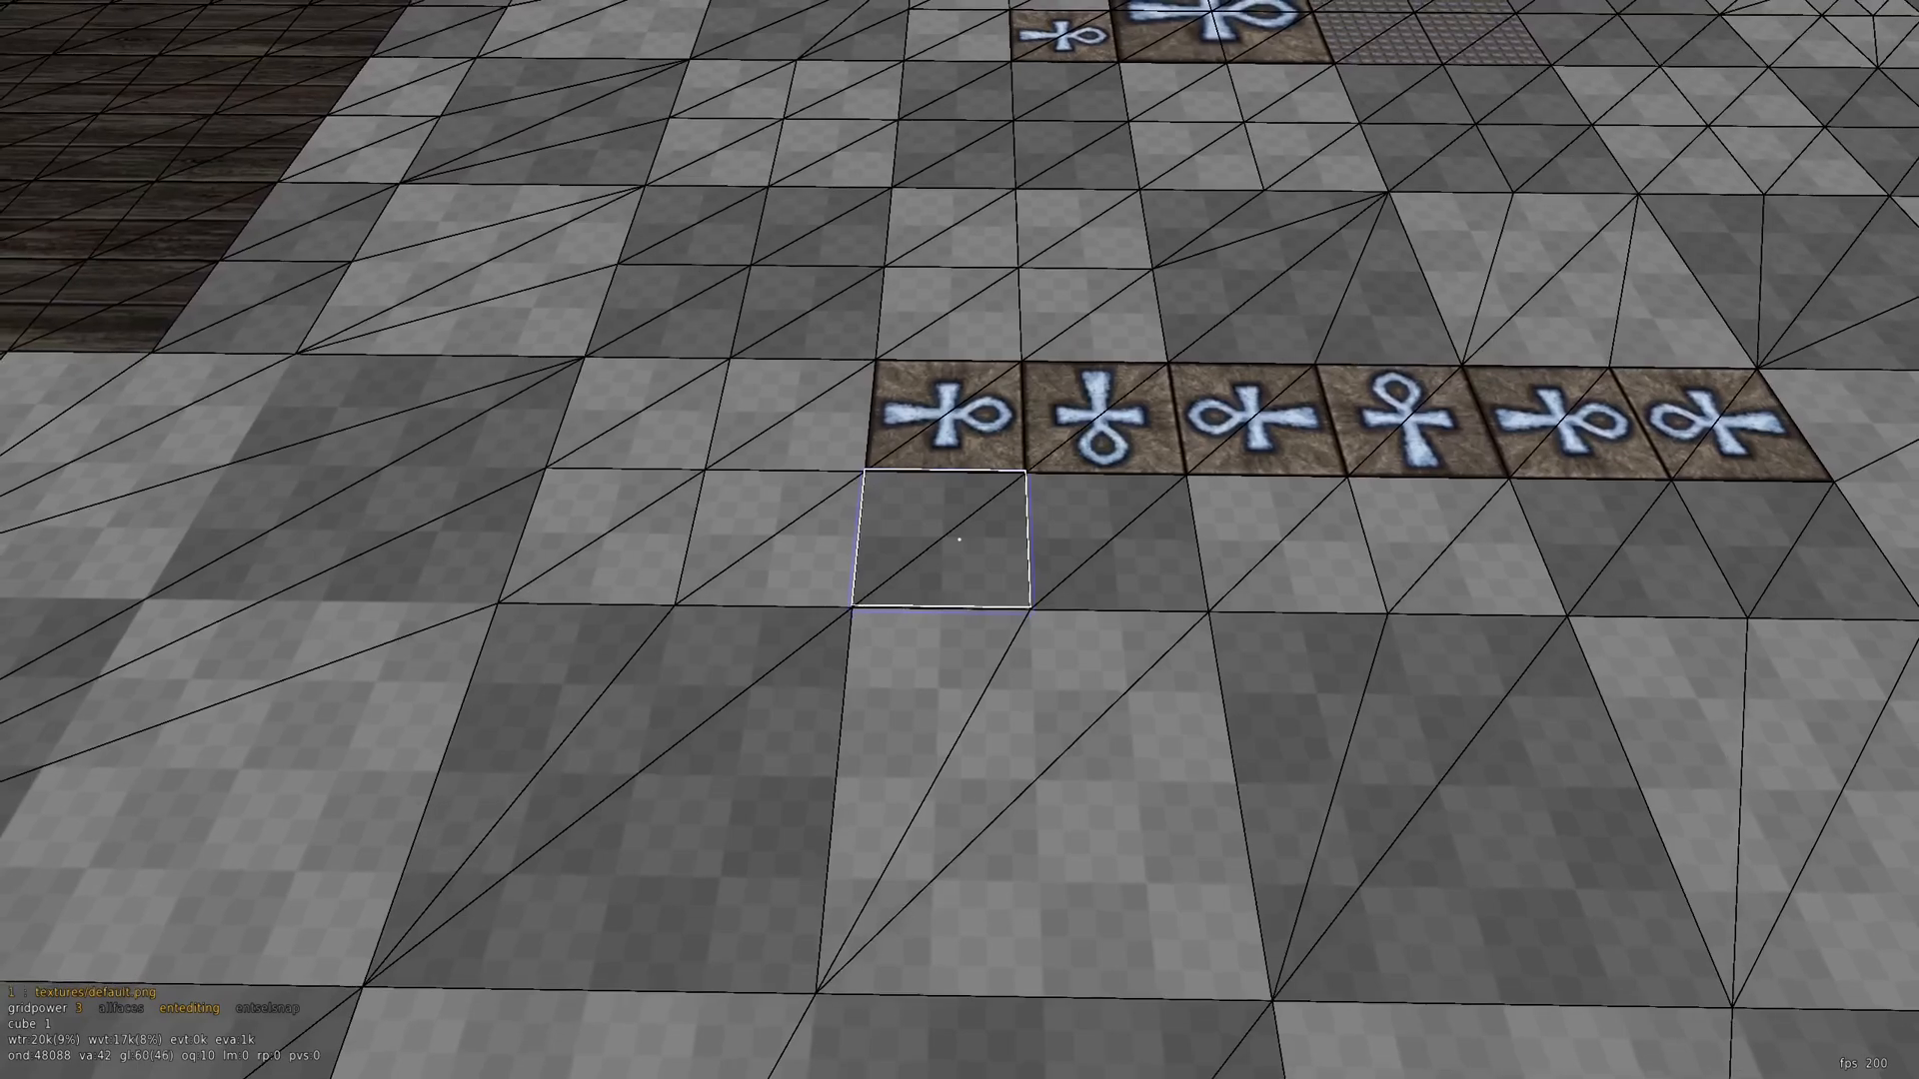
pyautogui.press('t')
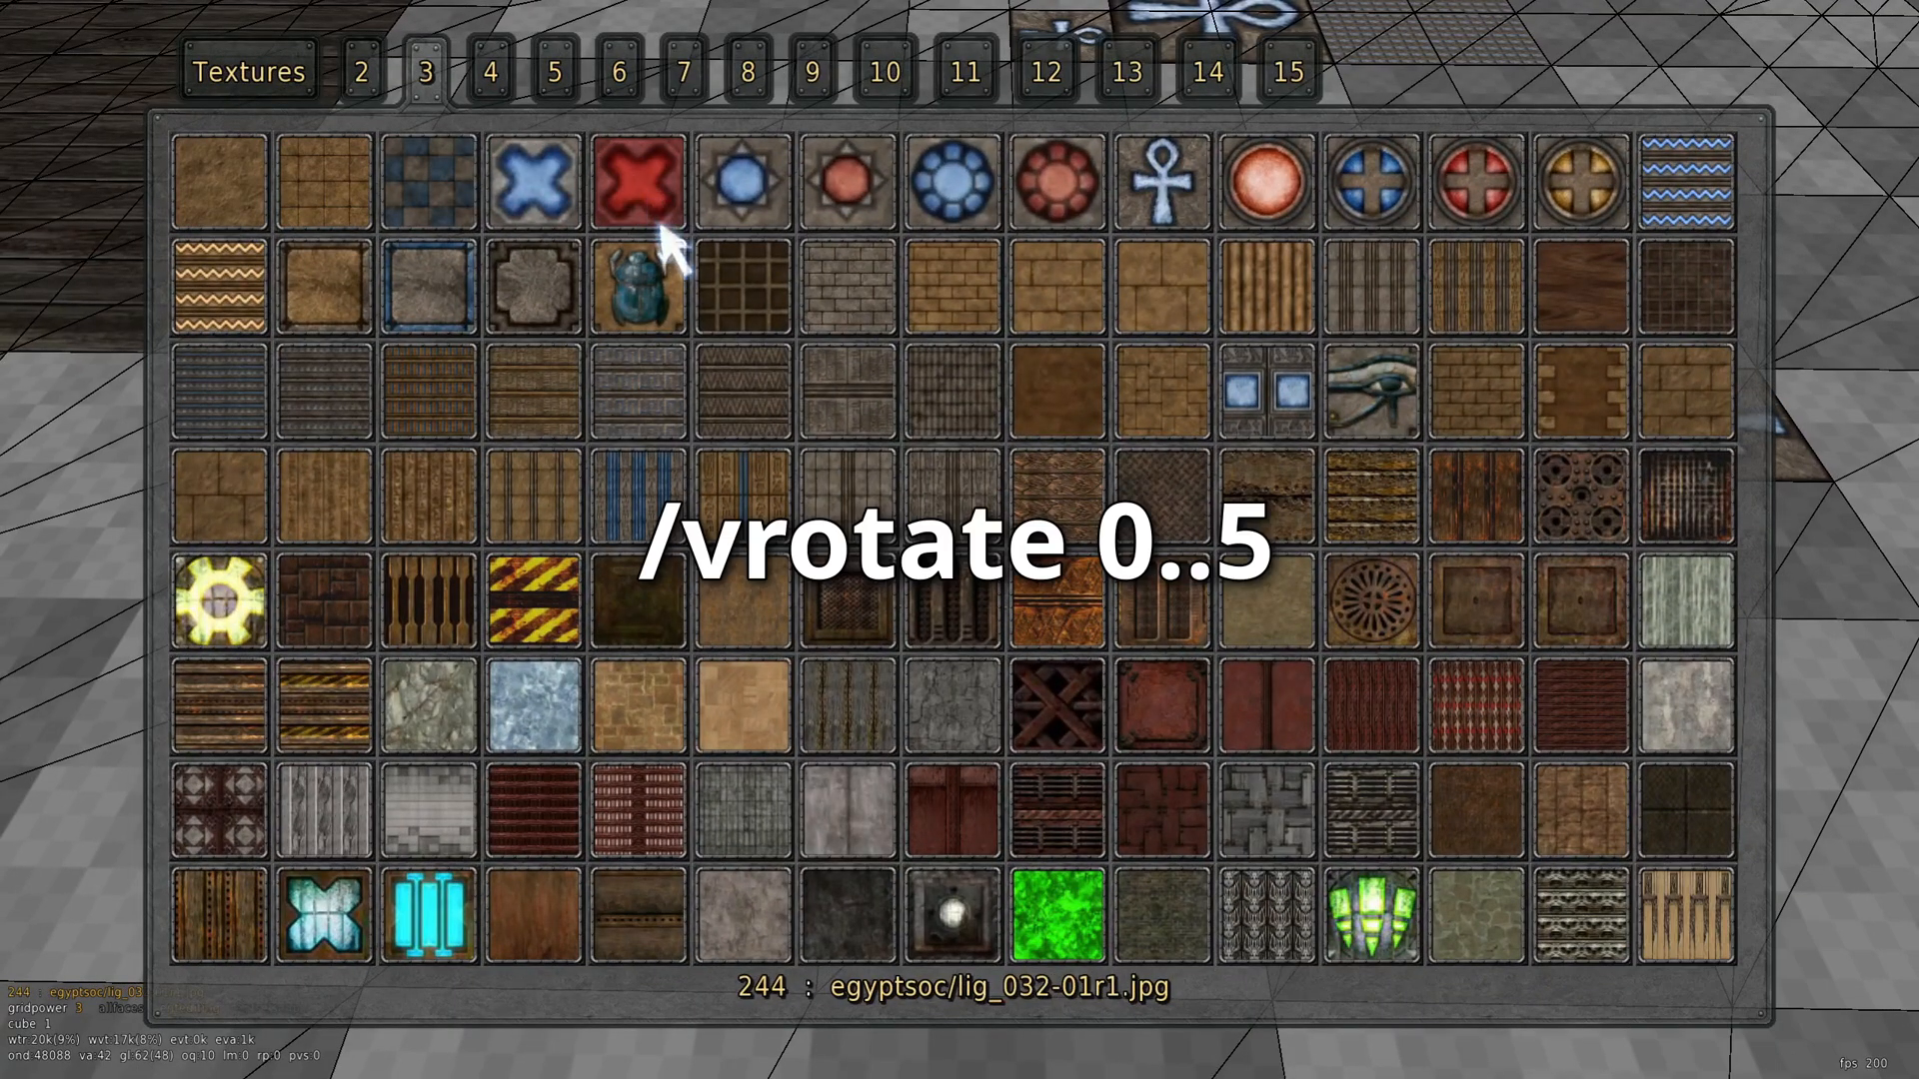
pyautogui.click(641, 288)
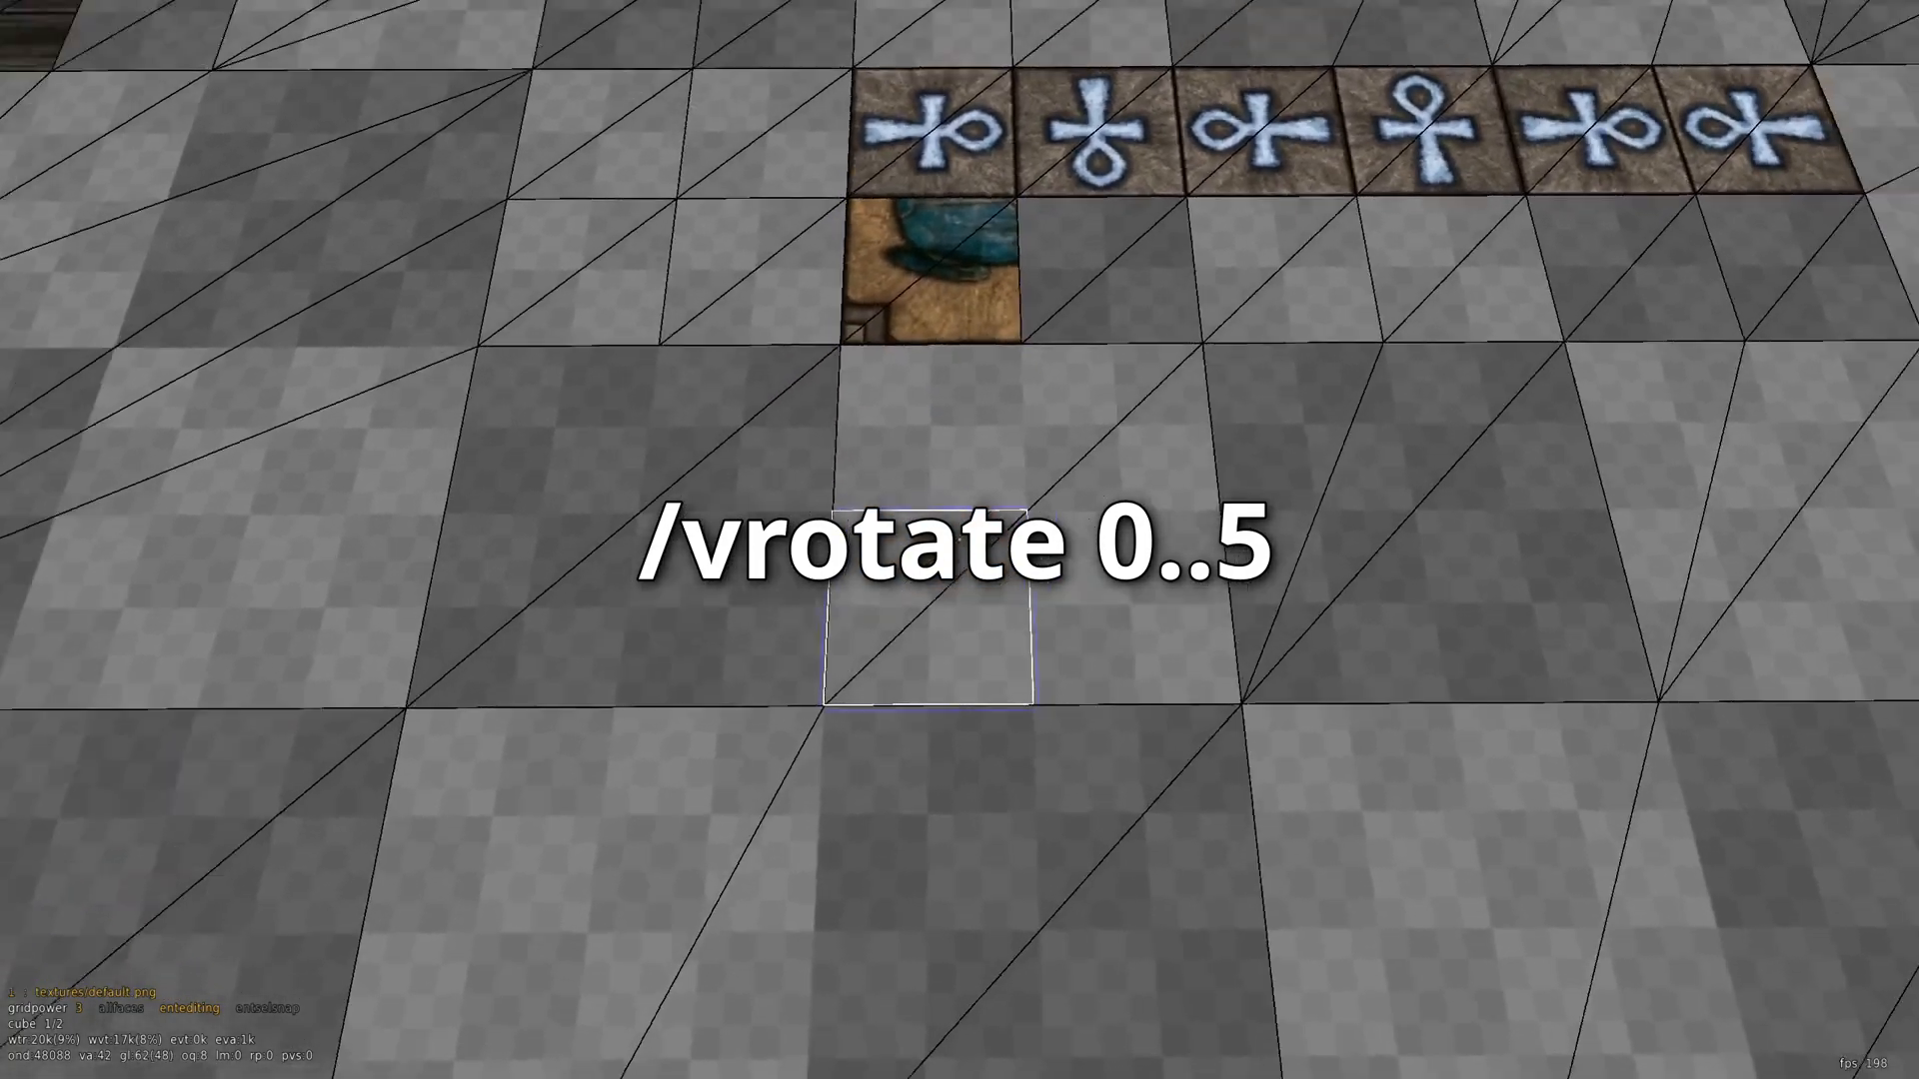
# Select a two-by-two block of floor cells beside the single scarab cell and apply egyptsoc/s064-05f.jpg to it
pyautogui.moveTo(960, 540); pyautogui.dragTo(1039, 456)
pyautogui.press('t')
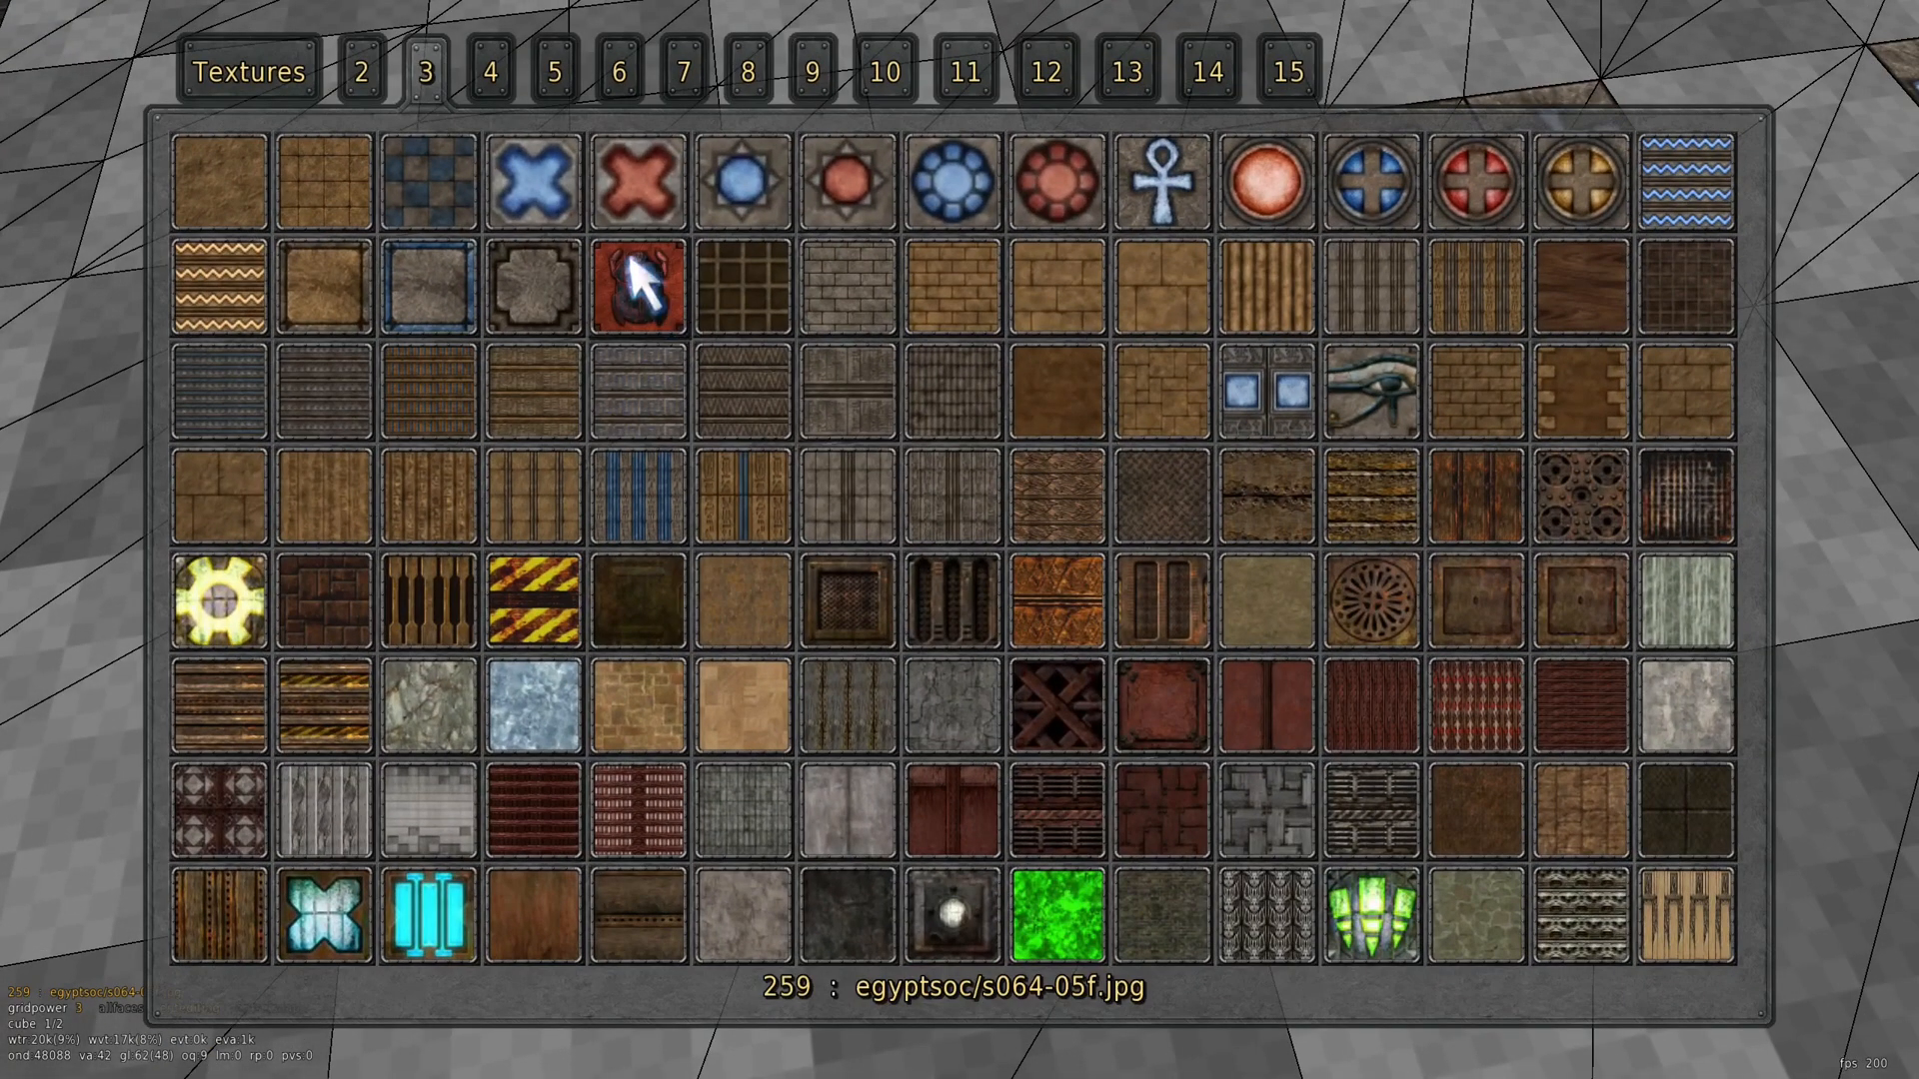
pyautogui.click(641, 288)
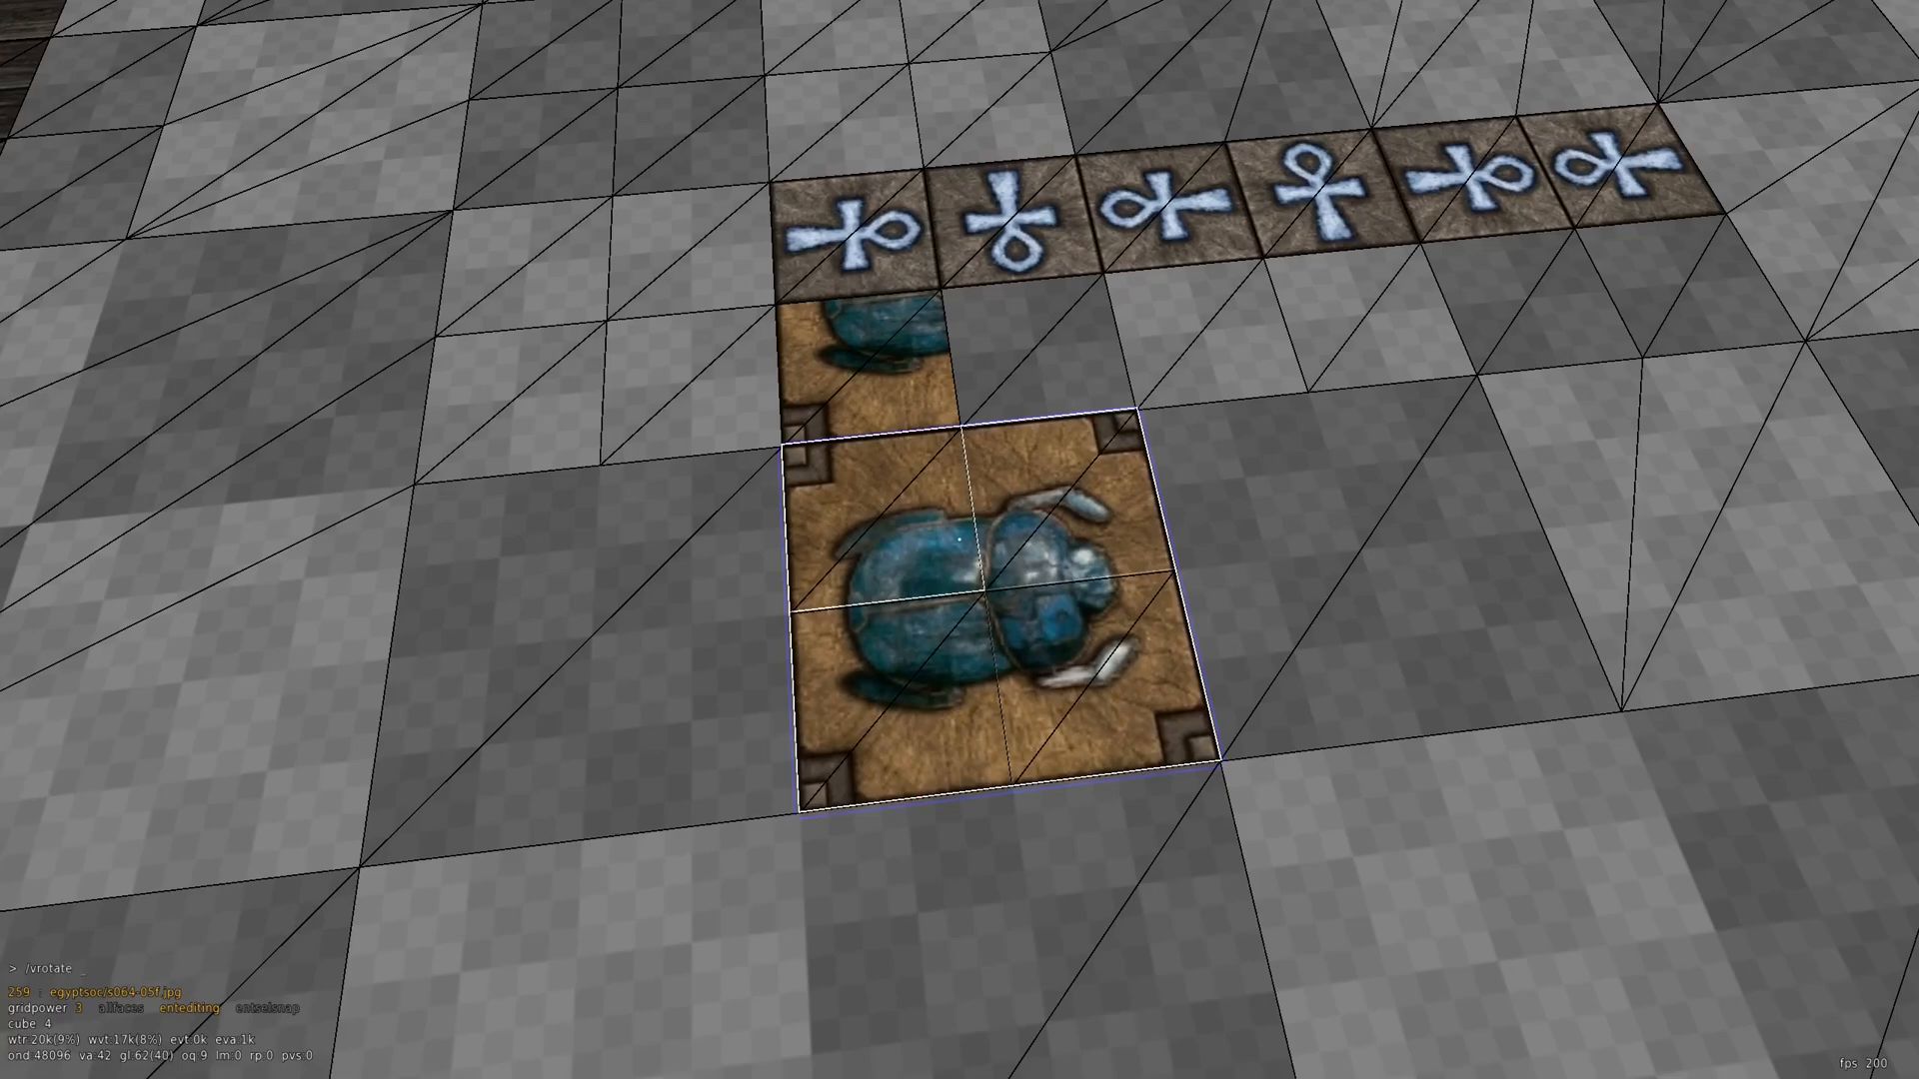
# Rotate and flip the scarab texture on the two-by-two selection with vrotate values 1 through 5, then clear the selection
pyautogui.press('Return')
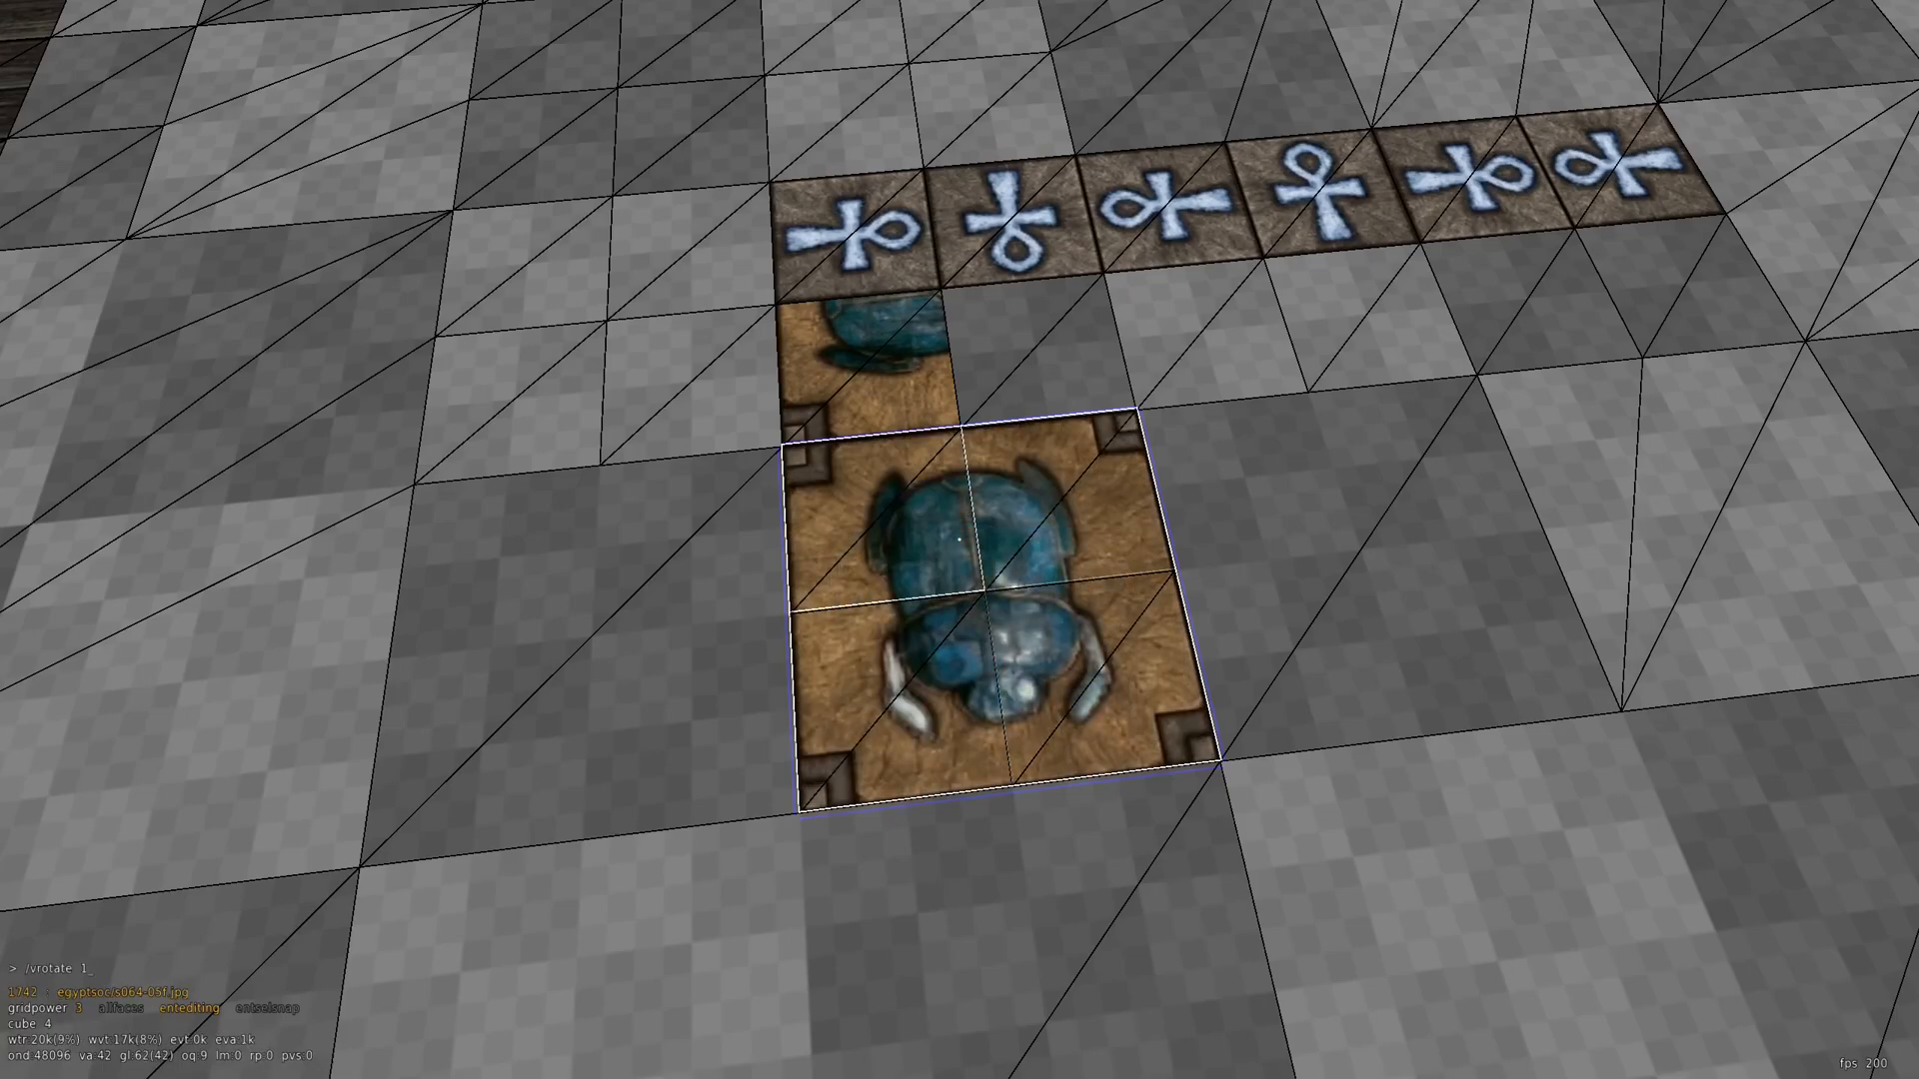
pyautogui.press('Return')
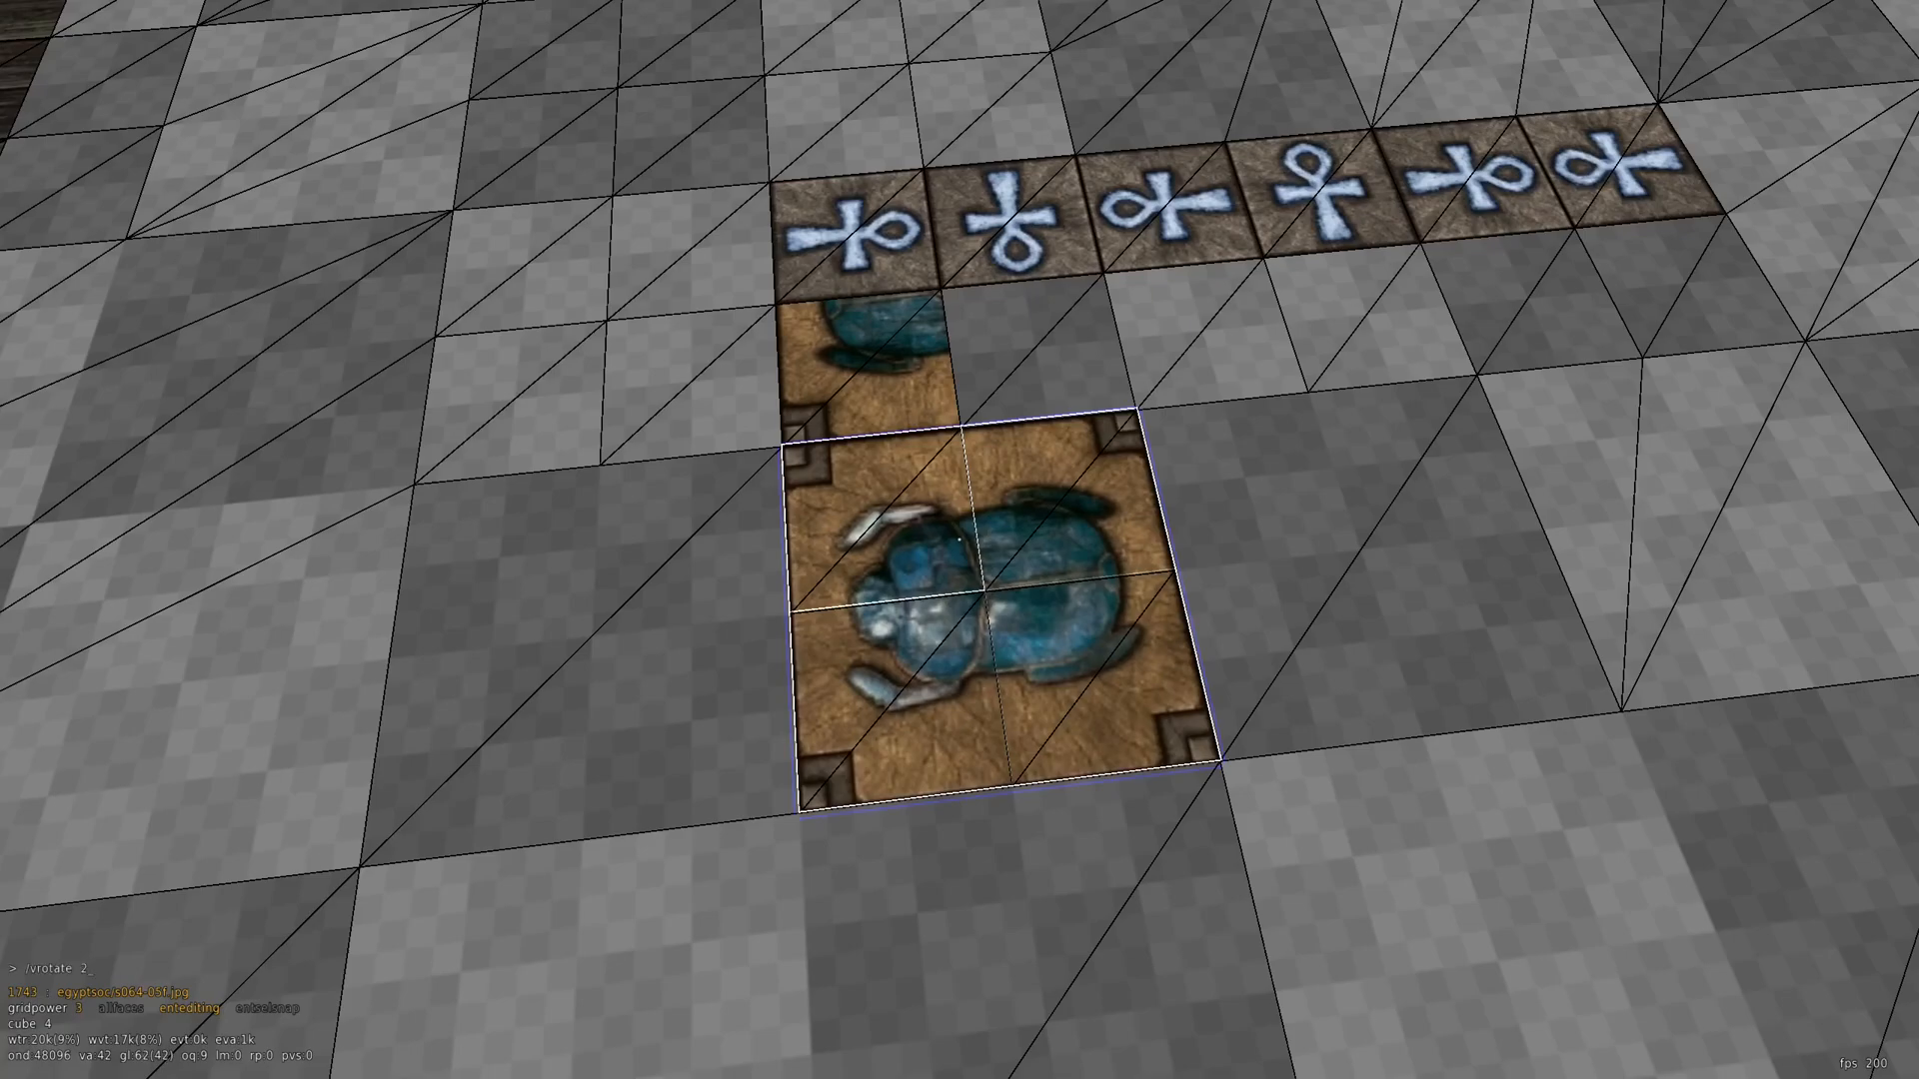
pyautogui.press('Return')
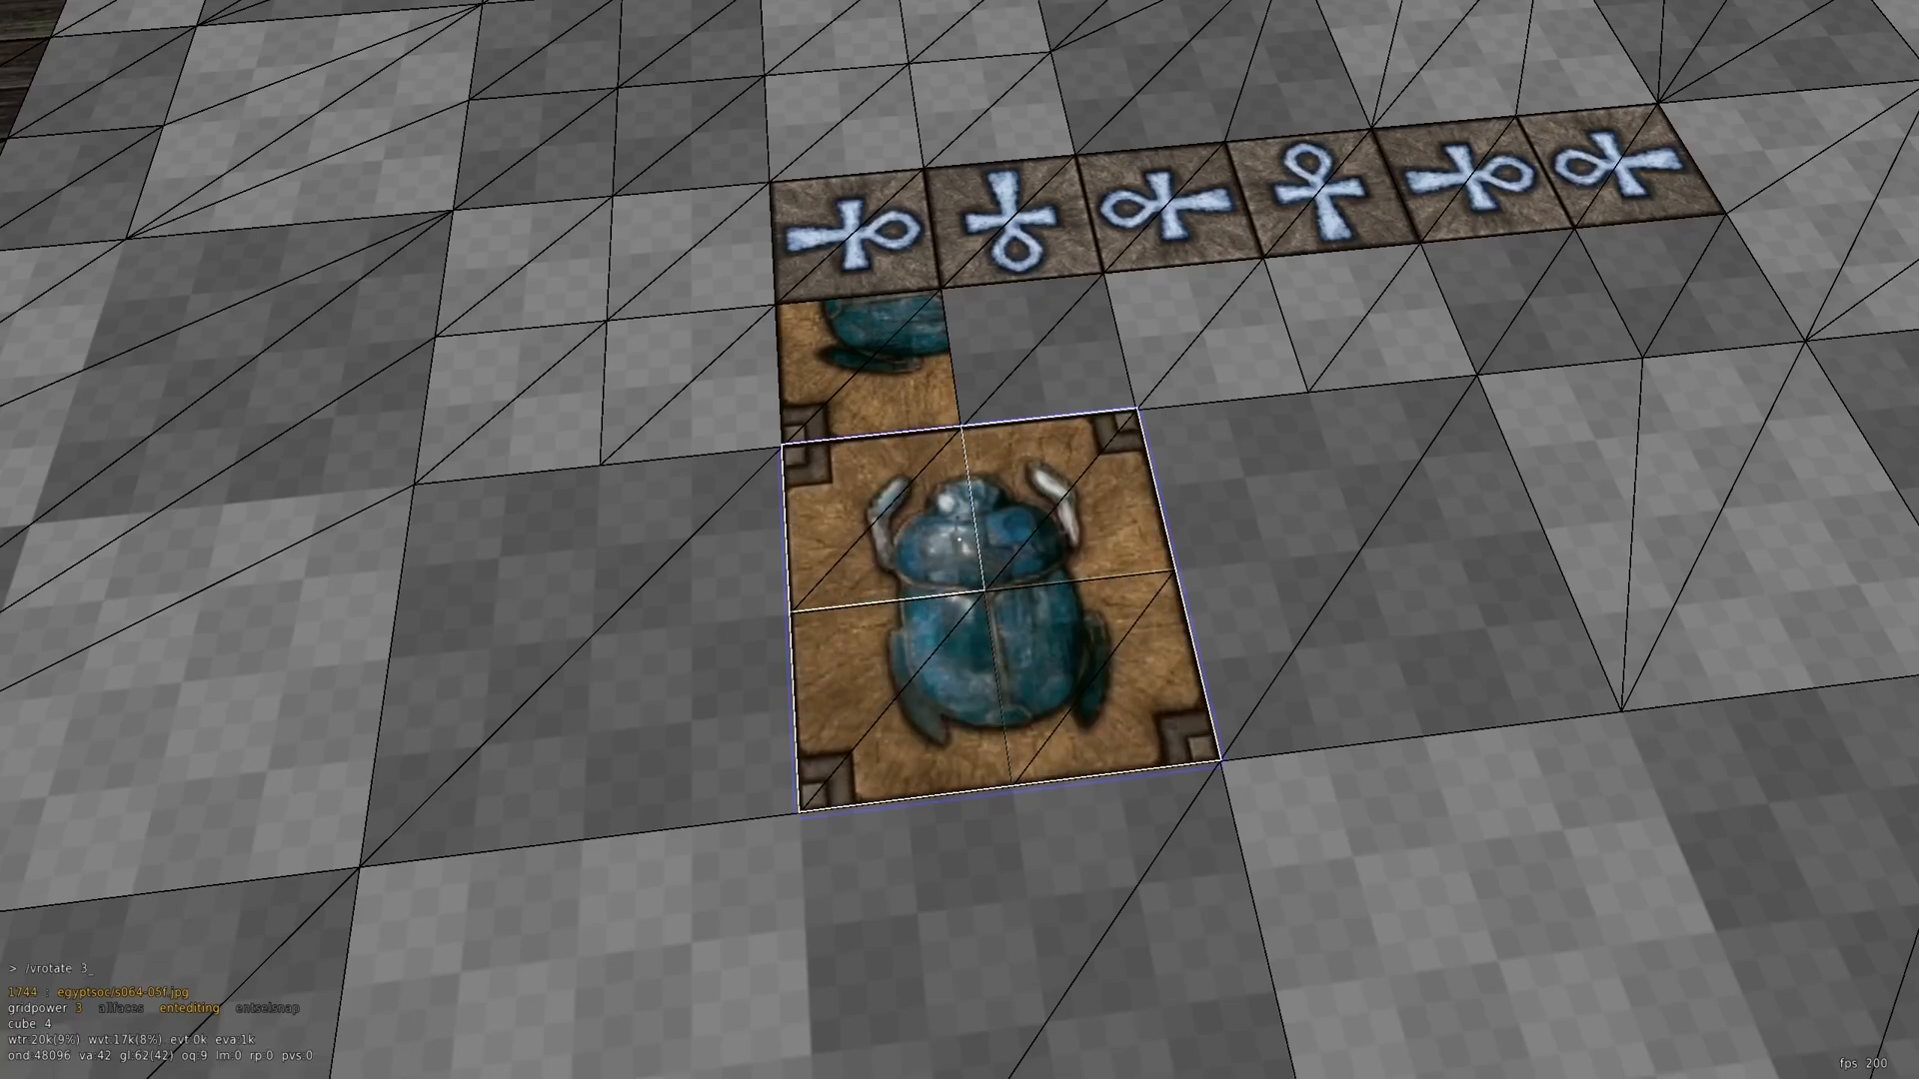
pyautogui.press('Return')
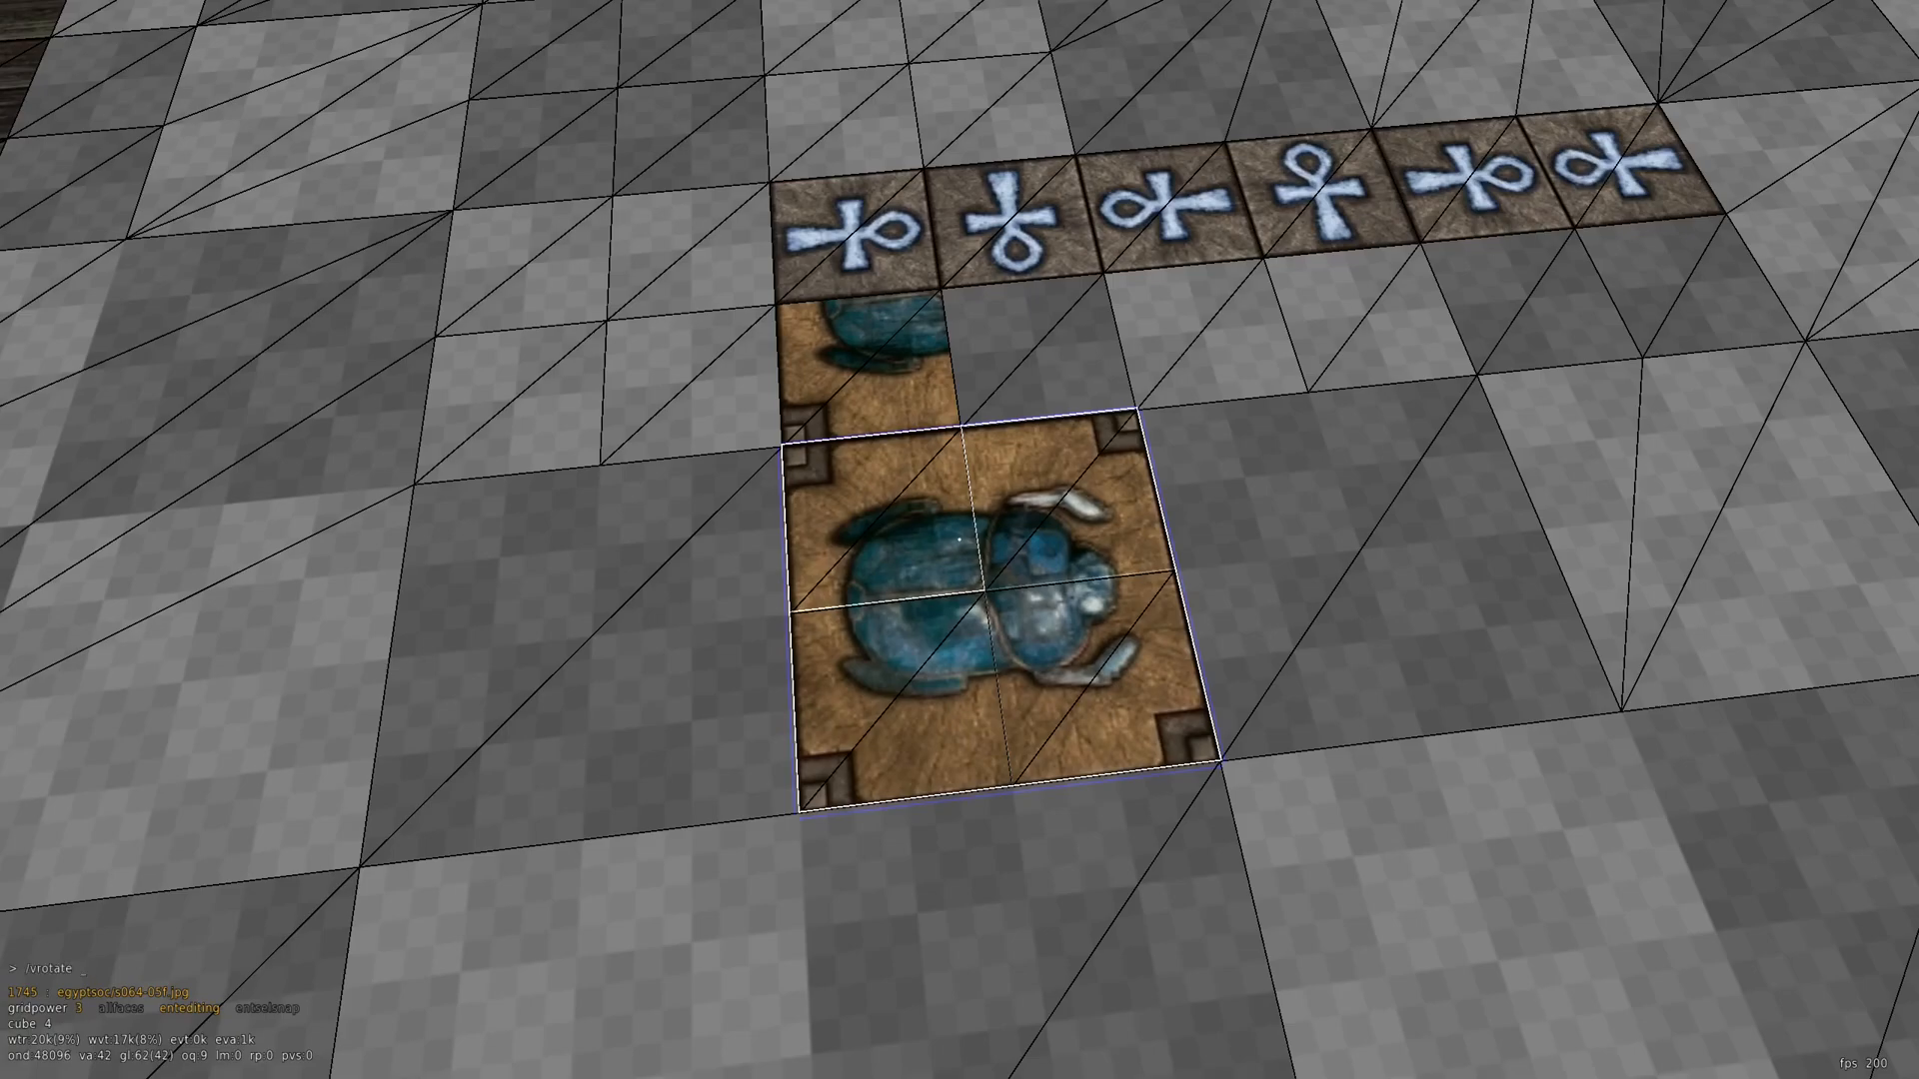
pyautogui.press('Return')
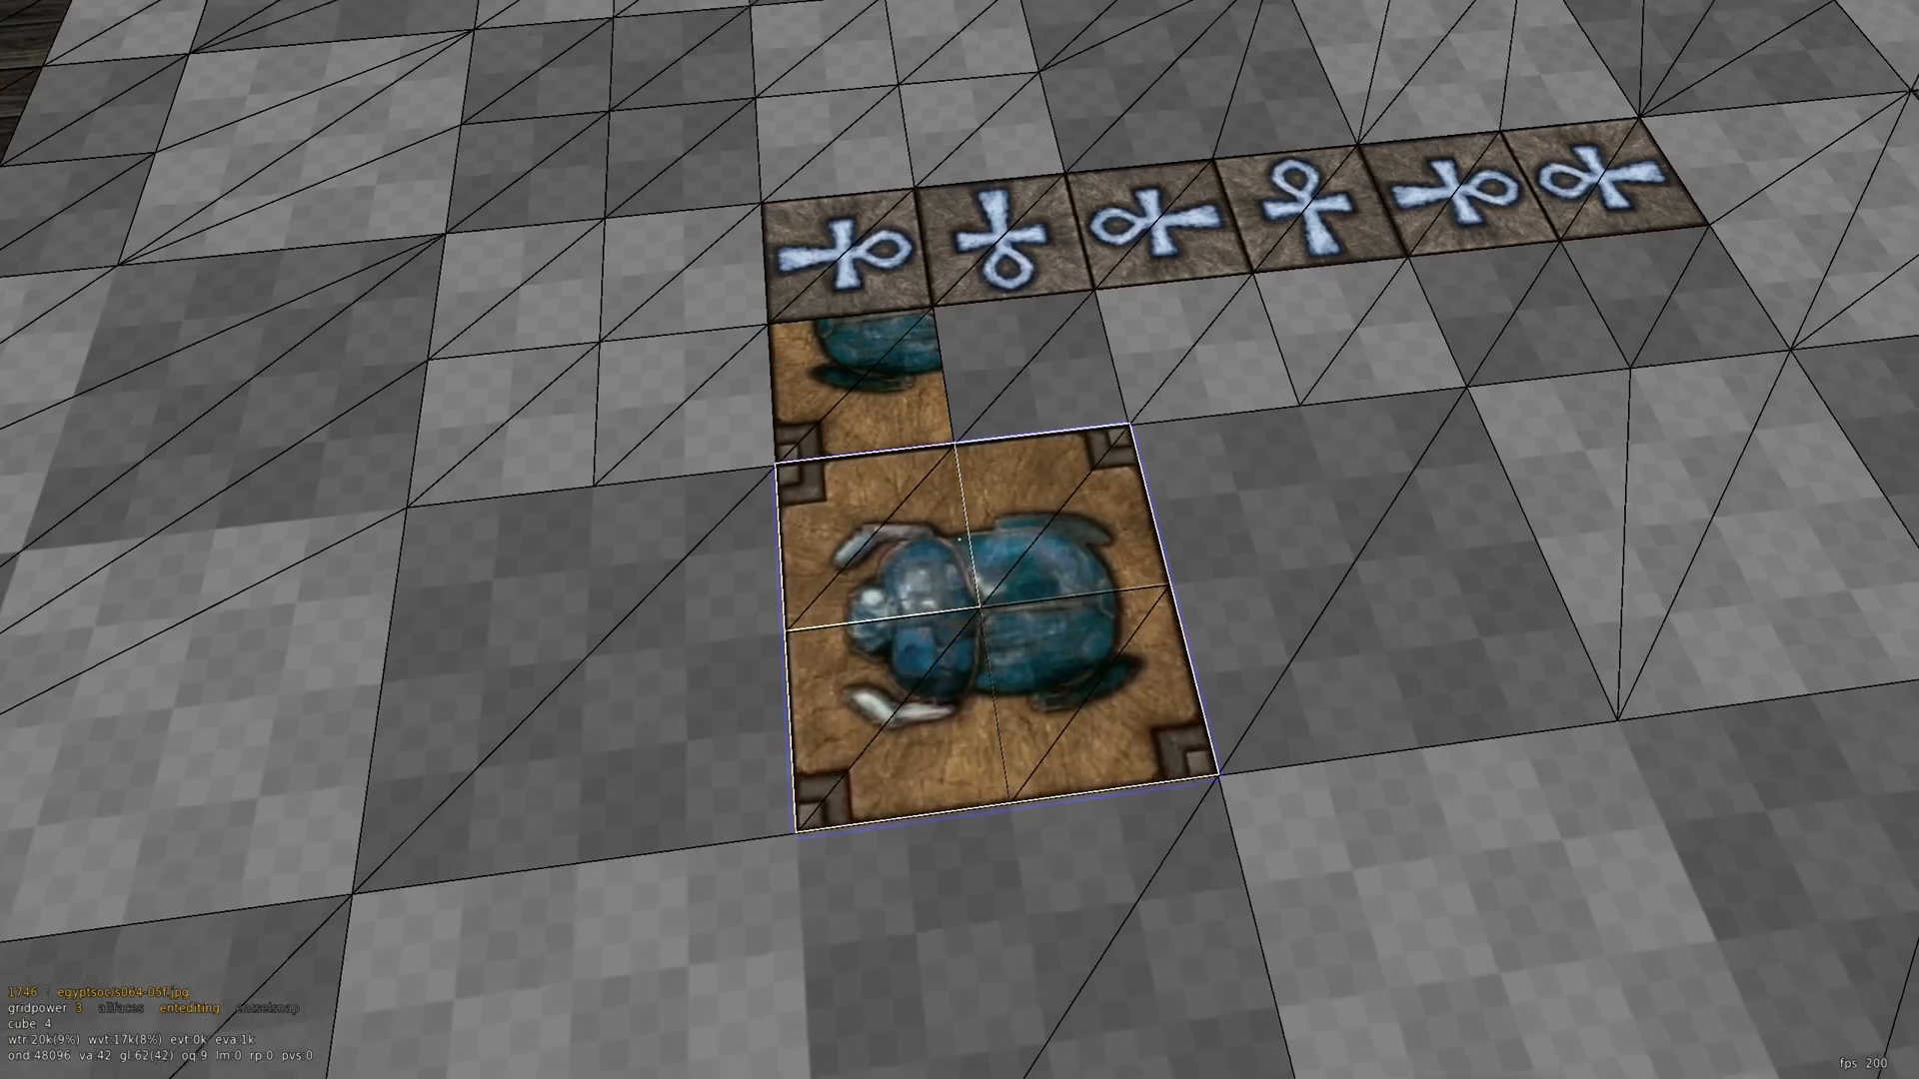
pyautogui.press('space')
# Select the two floor cells in front of the wood slope and offset their default texture with vscroll, starting with 0 1
pyautogui.press('w')
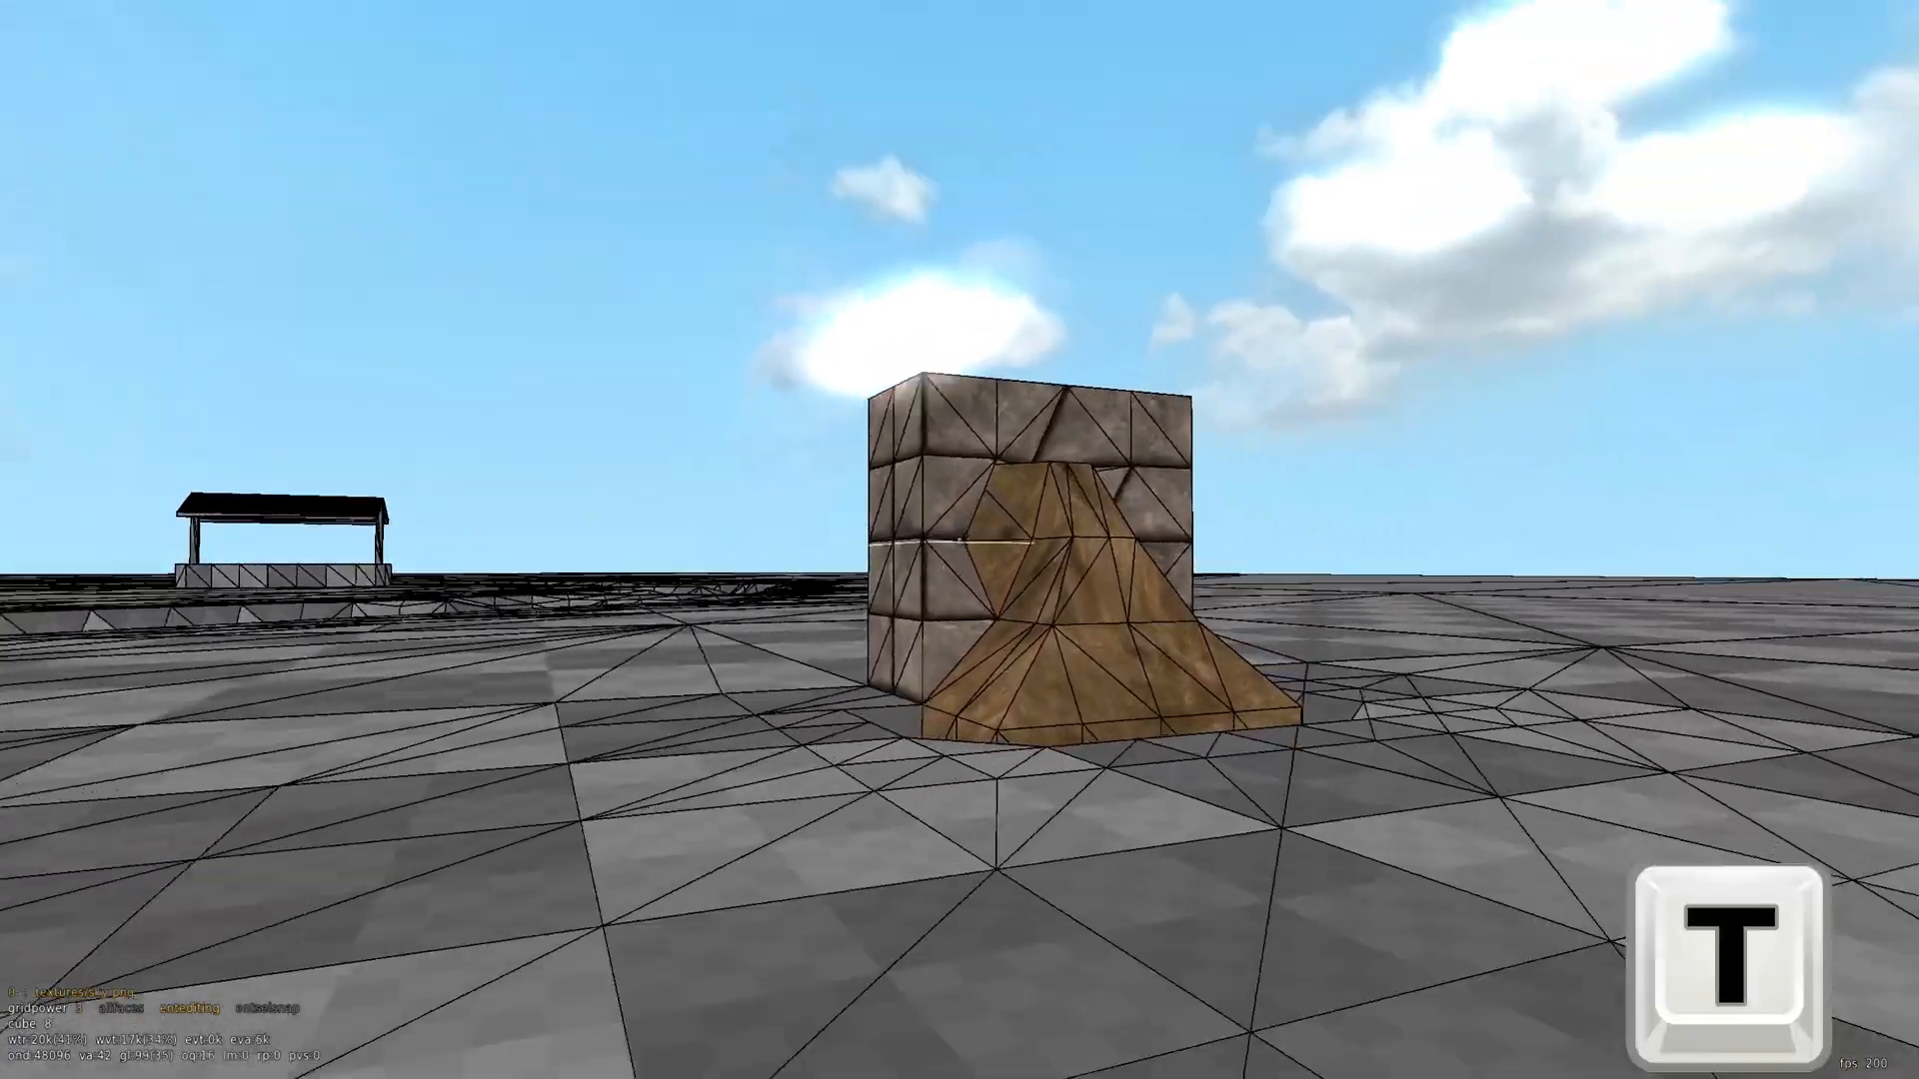
pyautogui.press('w')
pyautogui.click(960, 540)
pyautogui.moveTo(959, 540); pyautogui.dragTo(961, 540)
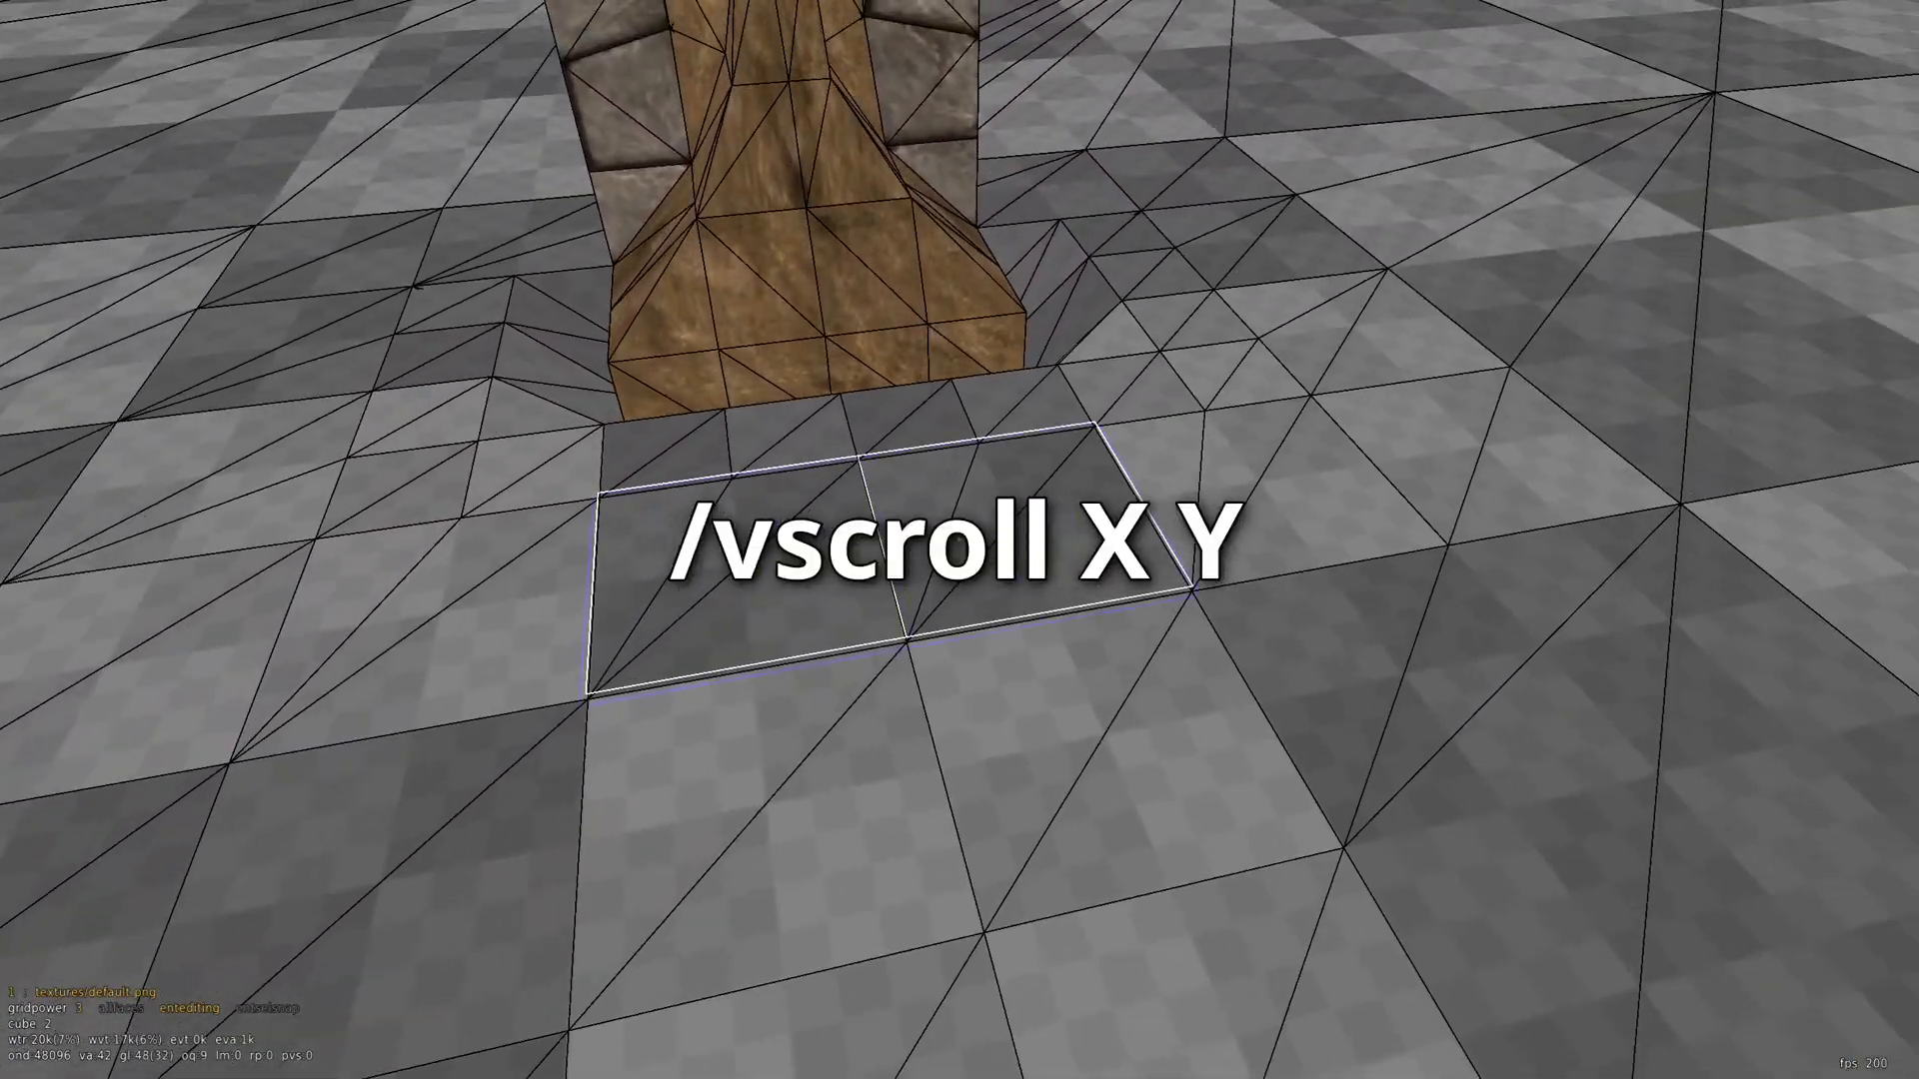
pyautogui.write('/vscroll 0 ')
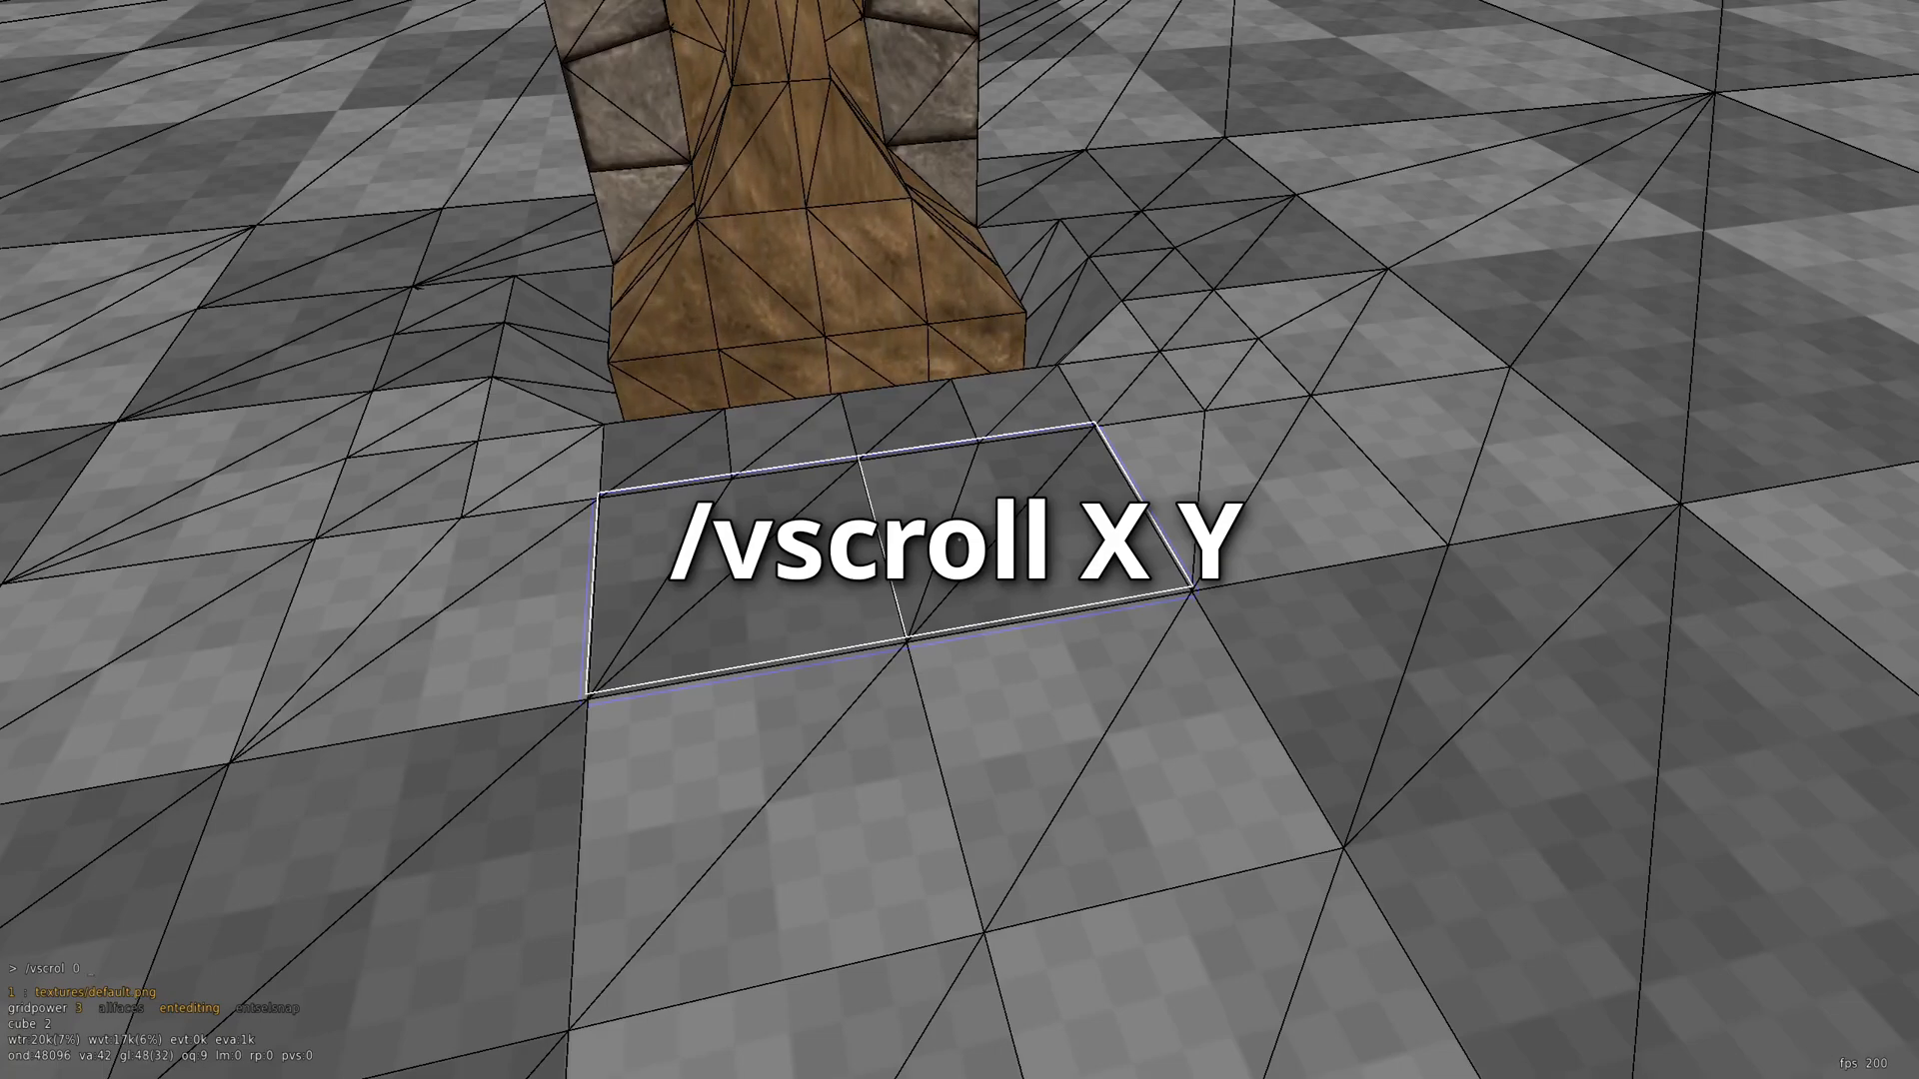
pyautogui.write('1')
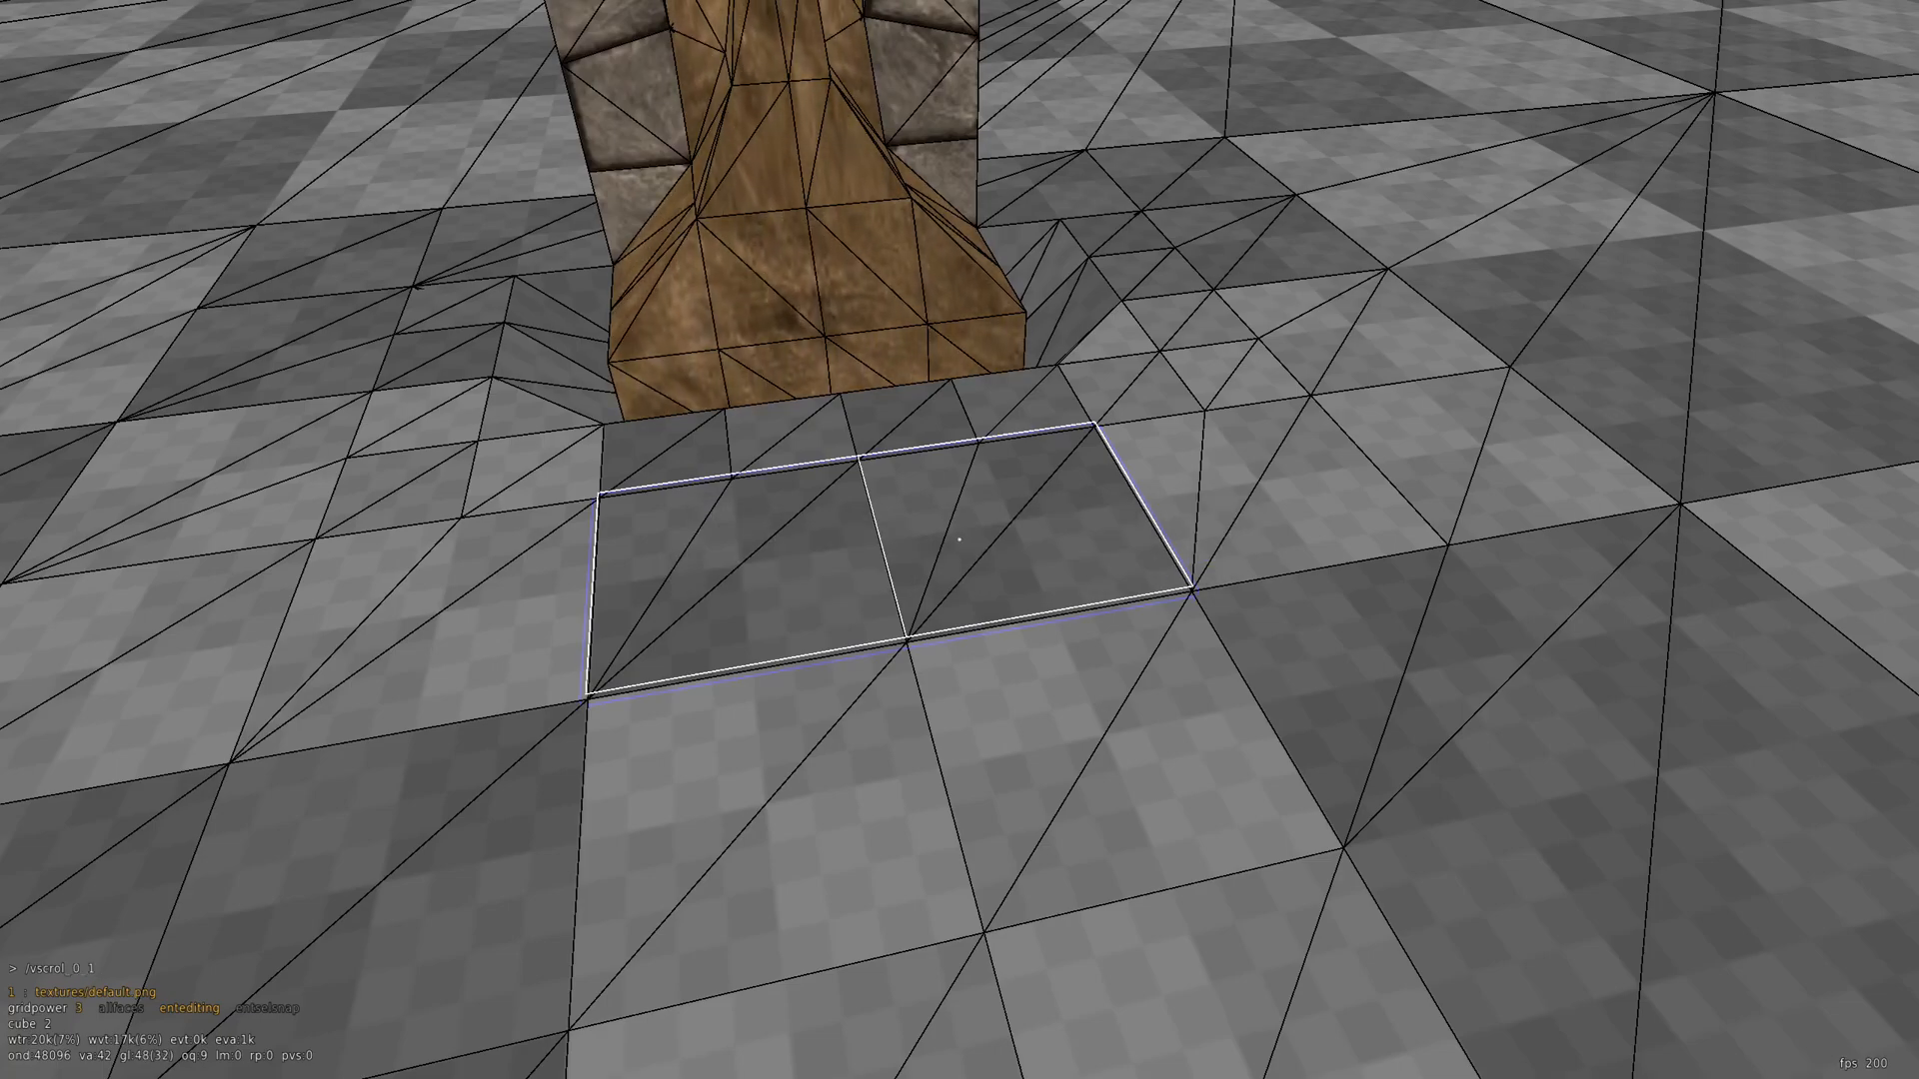
pyautogui.press('Return')
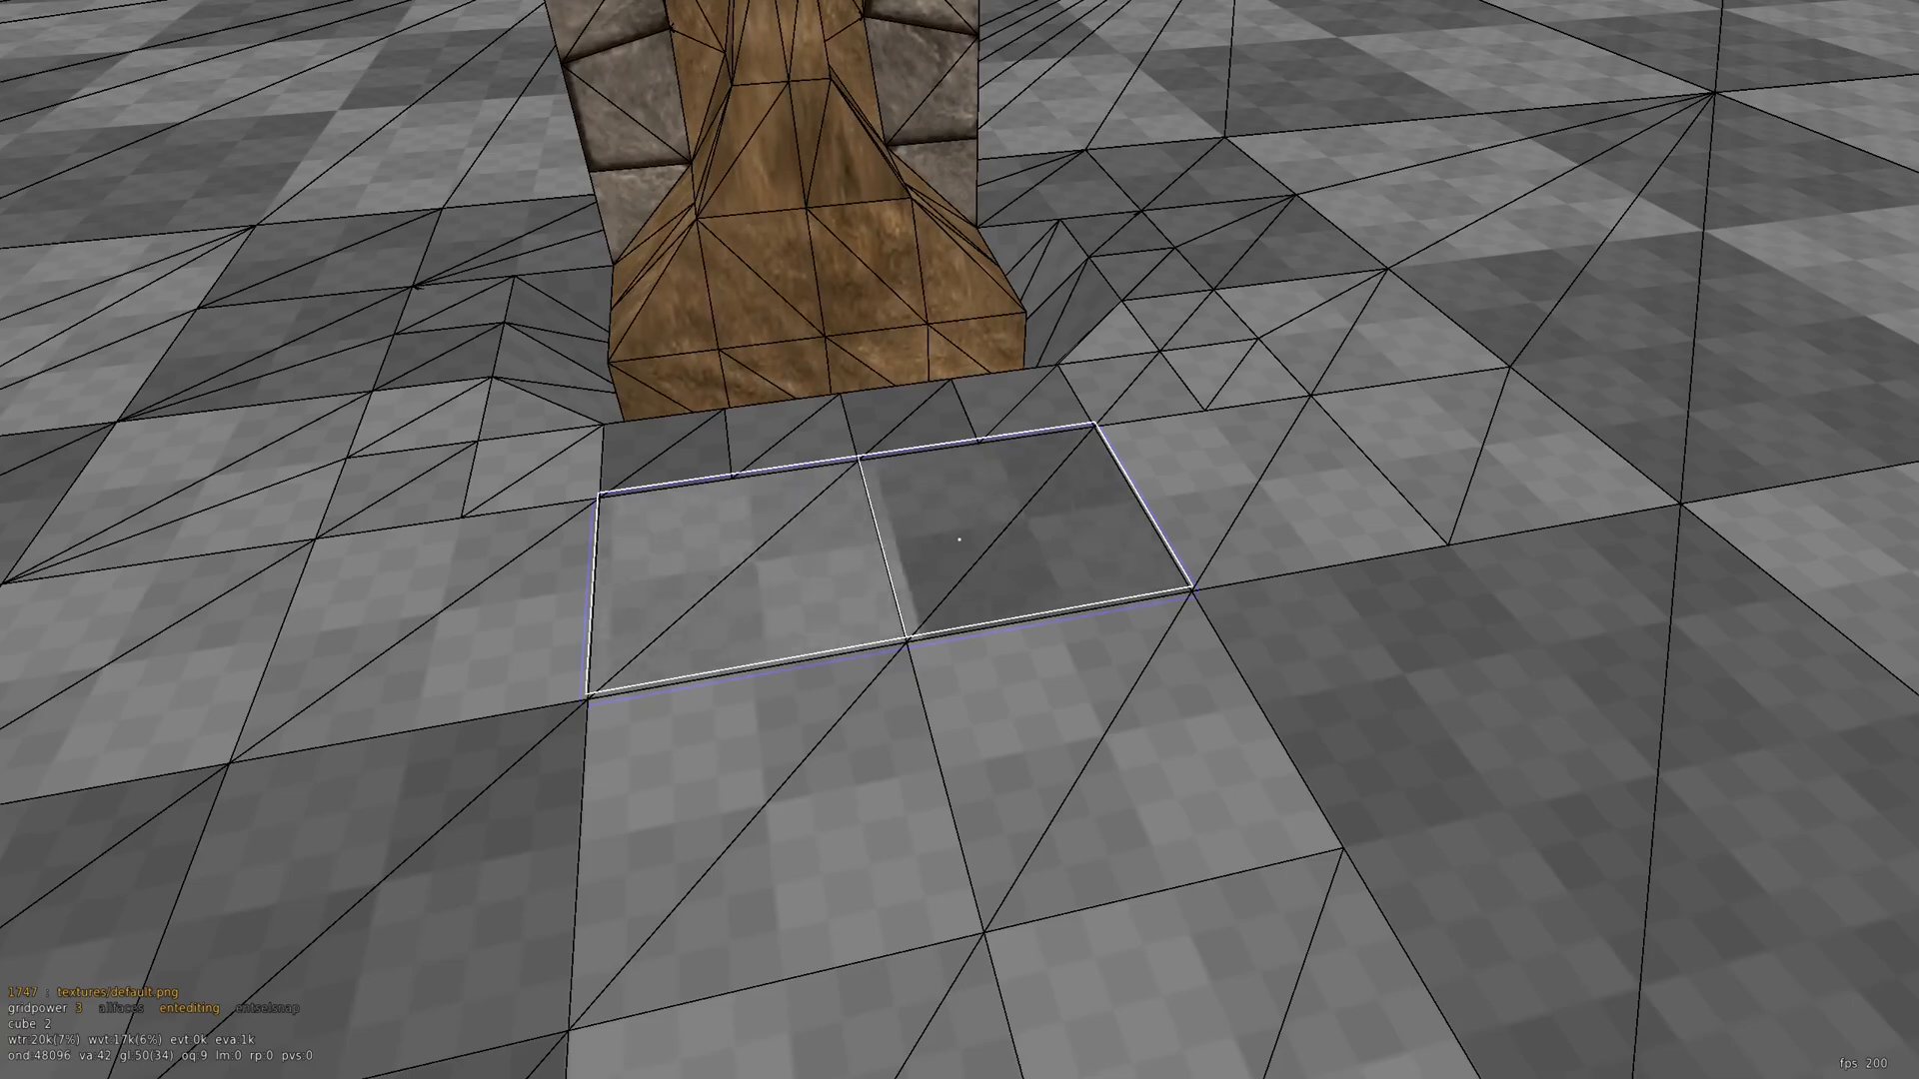
pyautogui.press('w')
pyautogui.press('s')
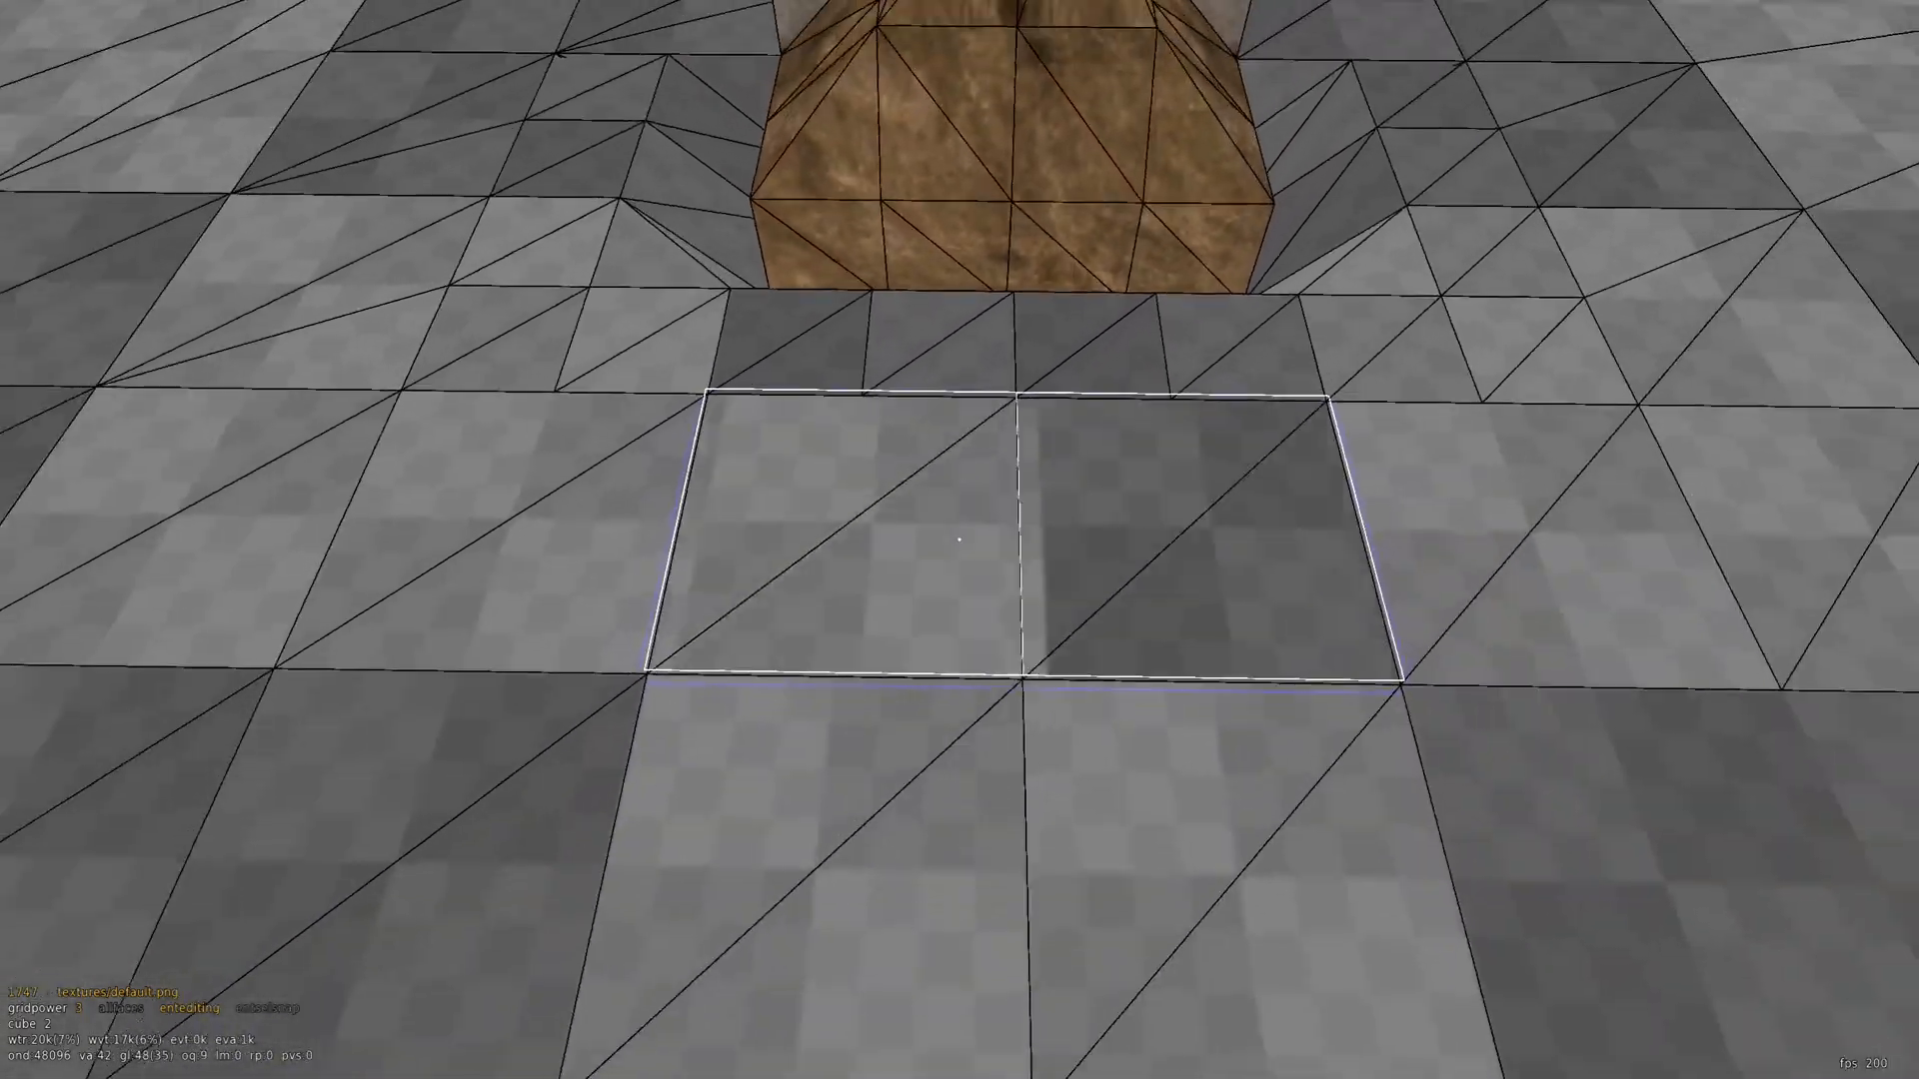
pyautogui.press('s')
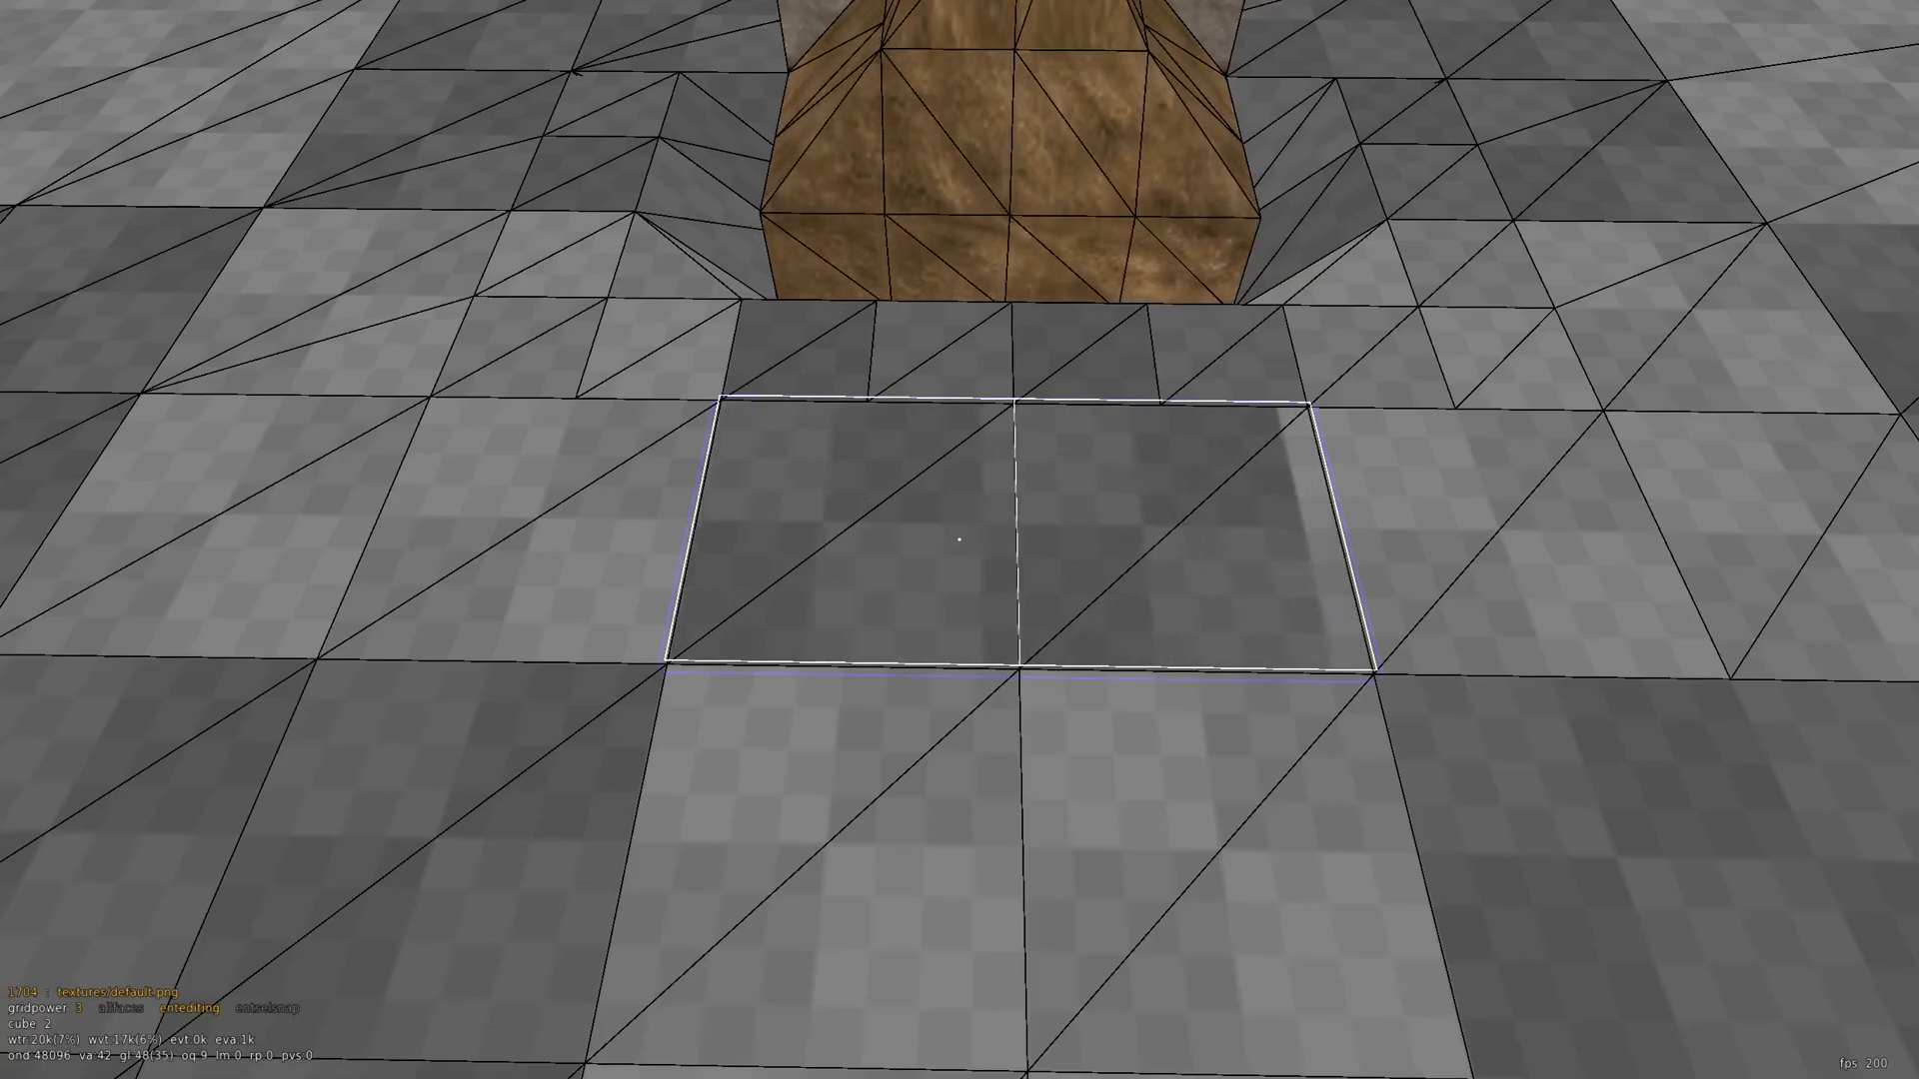
# Clear the floor selection and examine the stone block and its wood slope from several sides
pyautogui.press('space')
pyautogui.press('a')
pyautogui.press('w')
pyautogui.press('s')
pyautogui.press('d')
pyautogui.press('a')
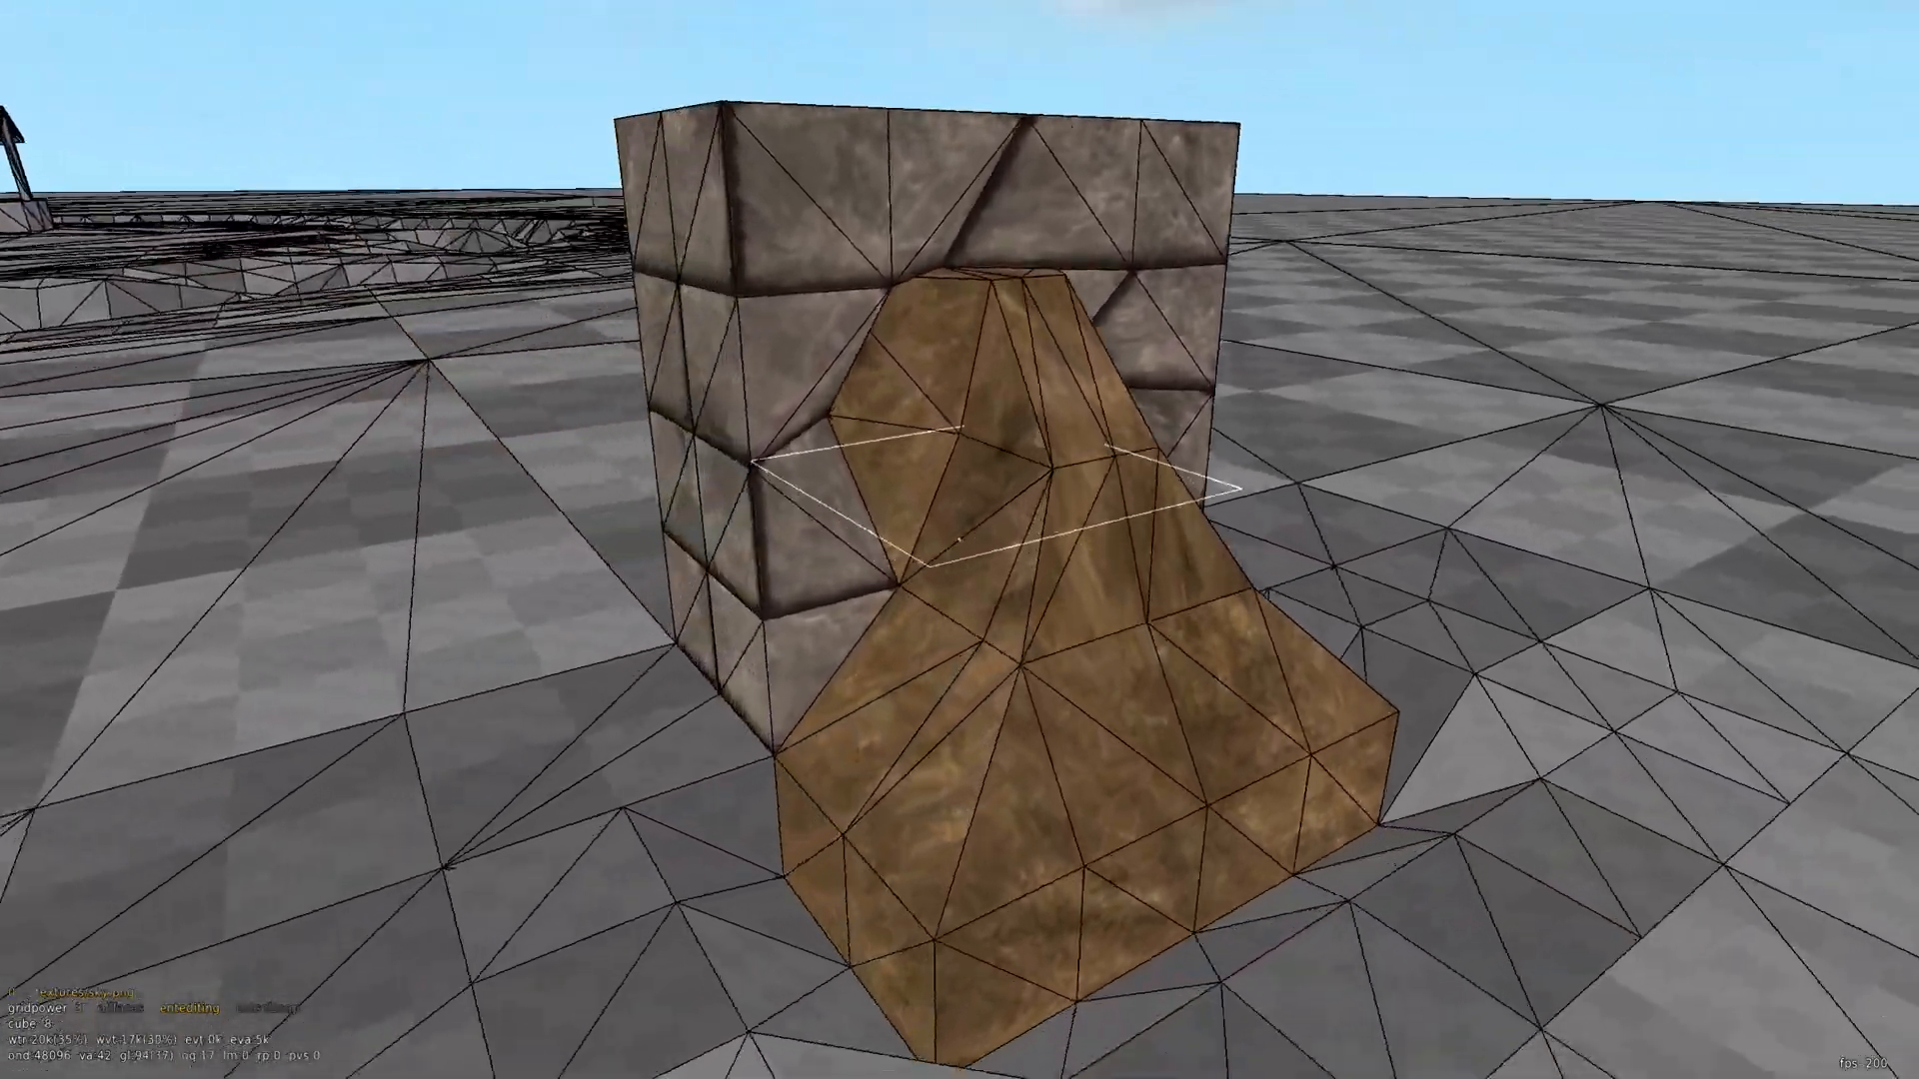
pyautogui.press('d')
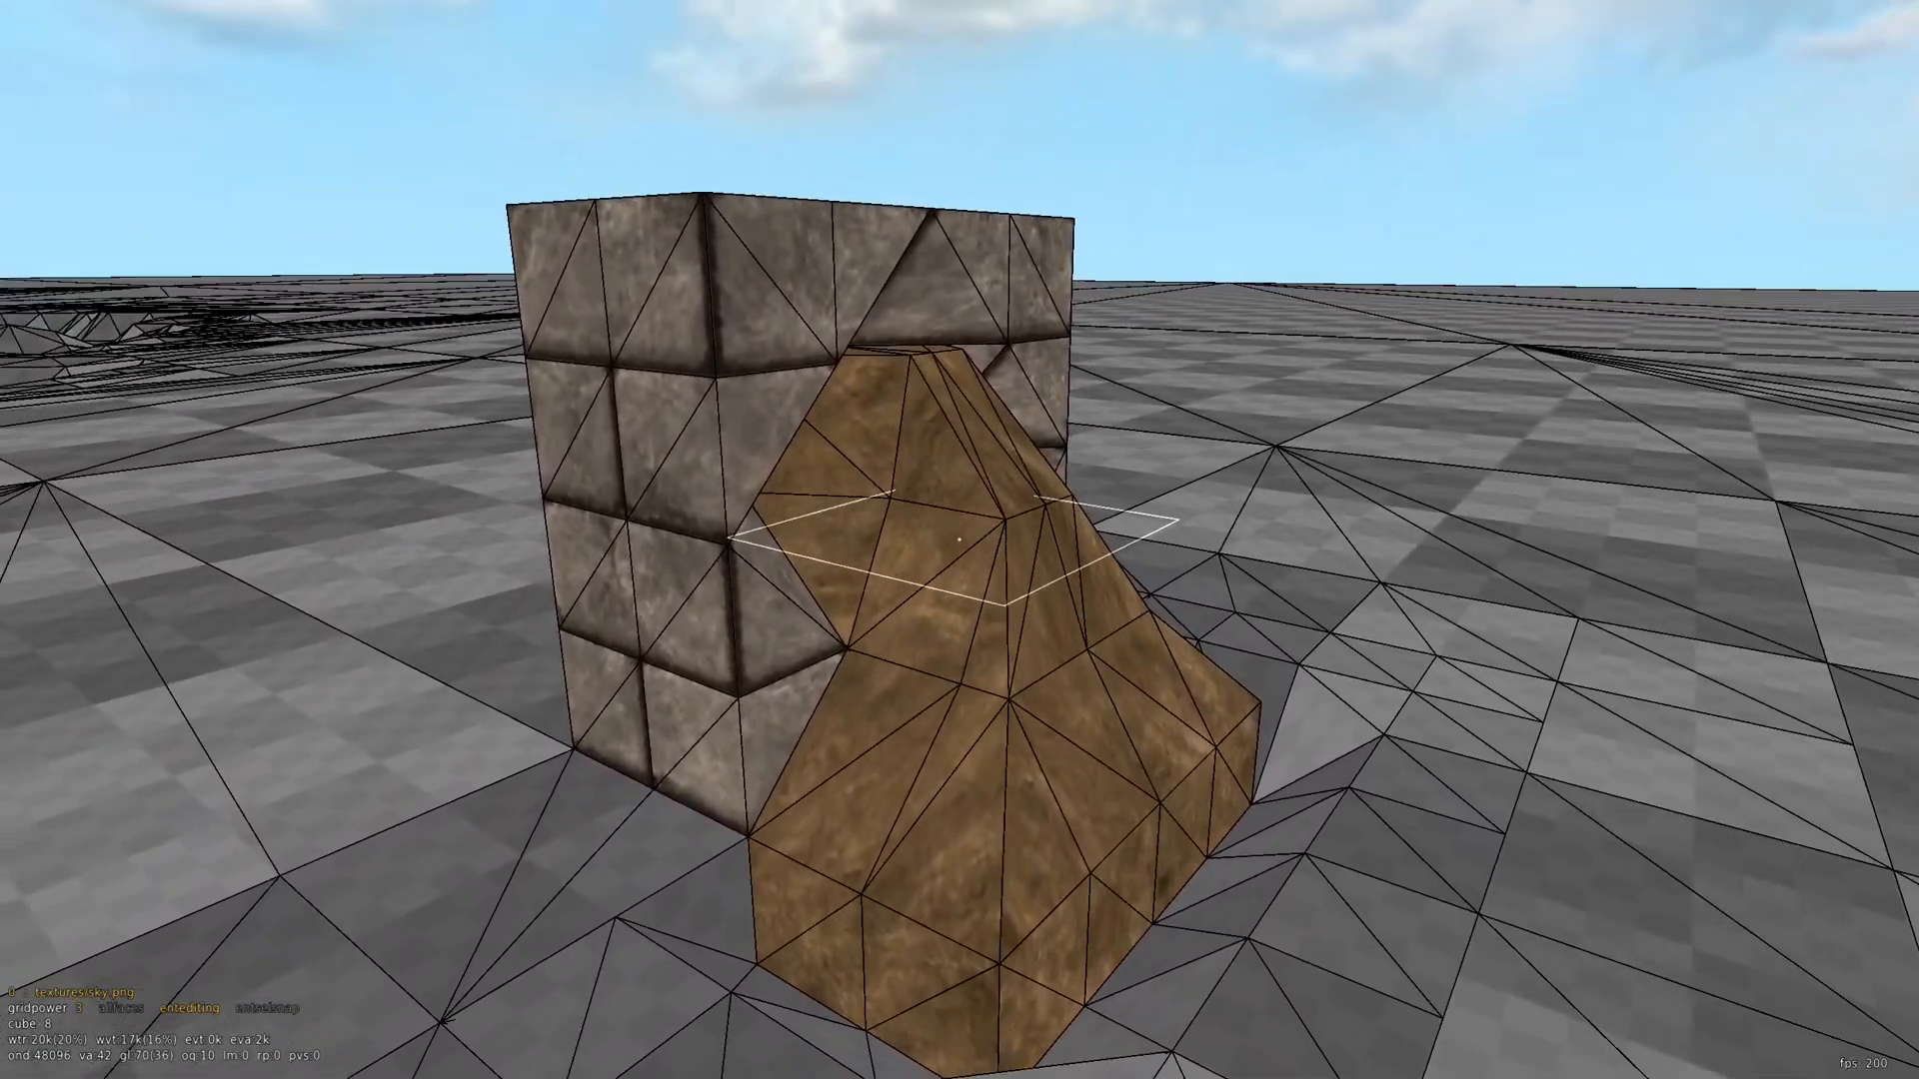
pyautogui.press('s')
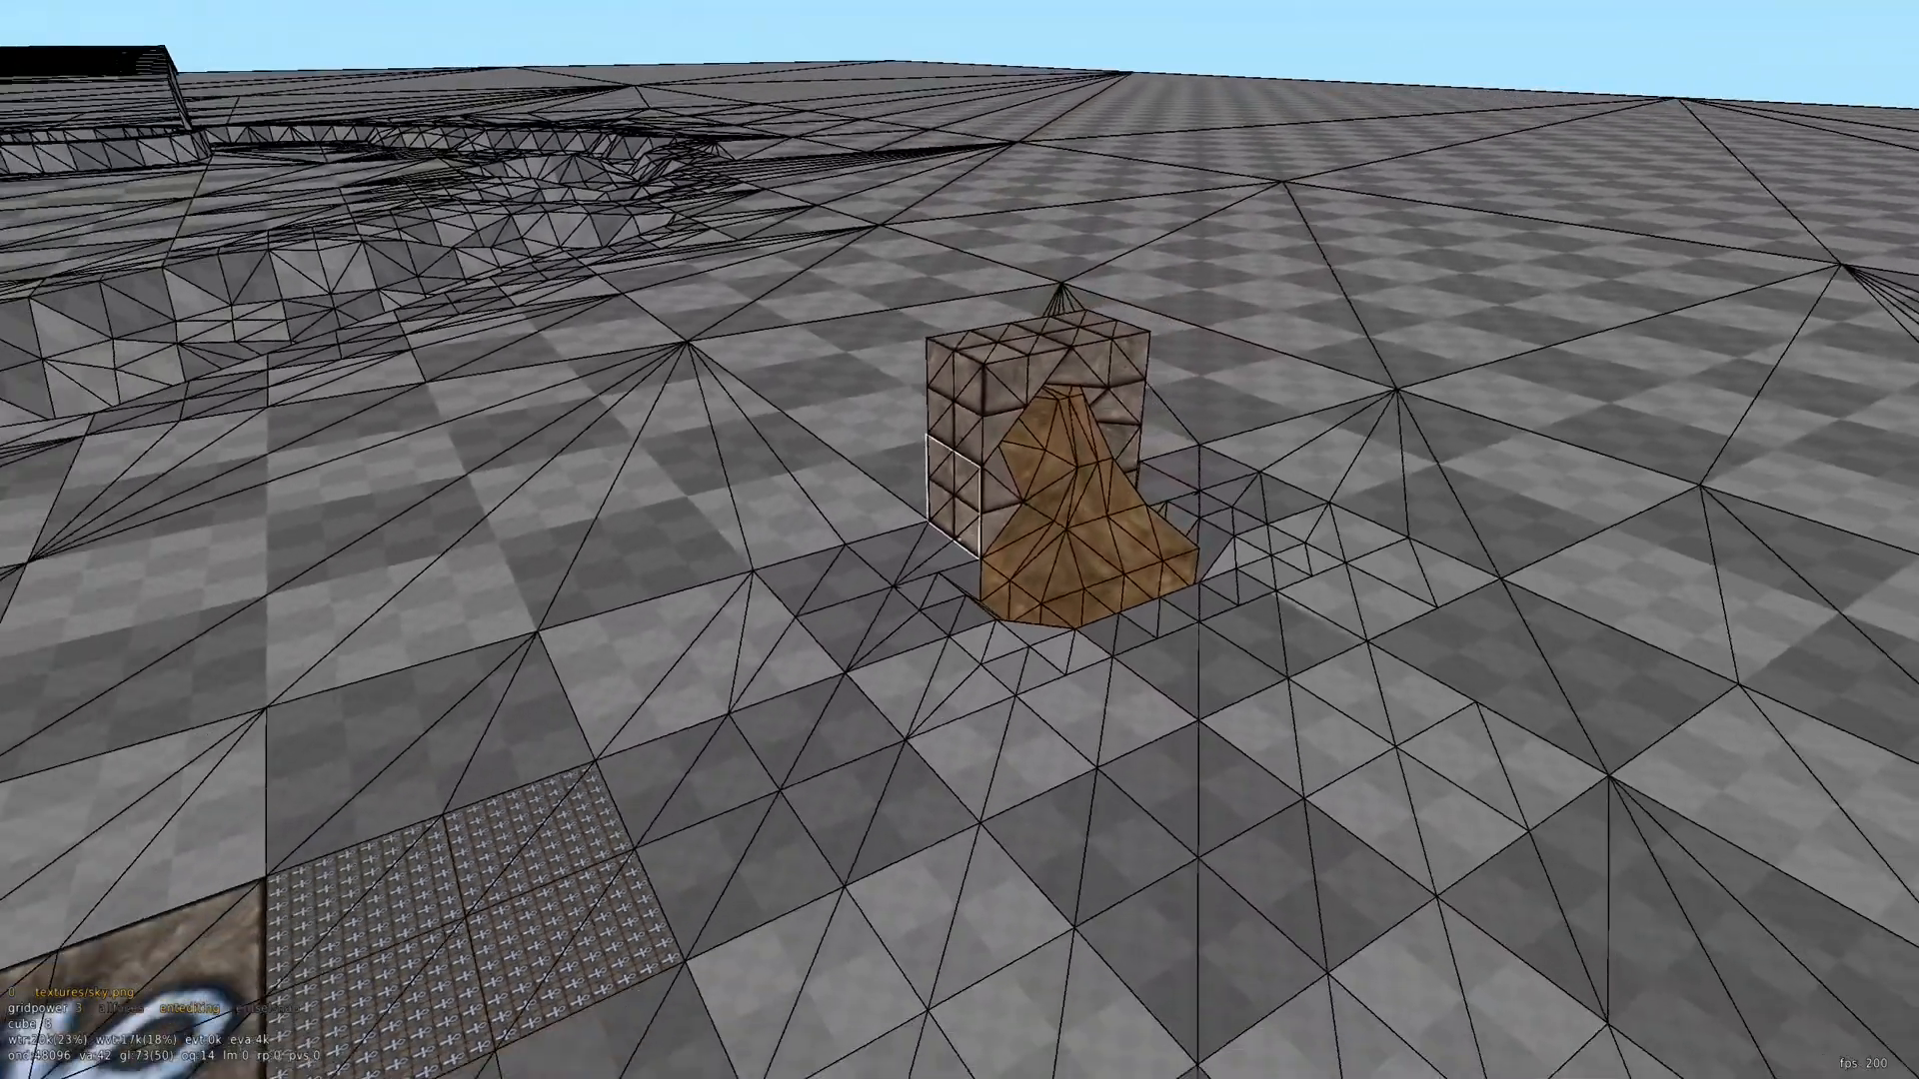
# Select the single ankh tile beside the large ankh and use vscale to enlarge its texture, then shrink it to a fine pattern
pyautogui.press('s')
pyautogui.press('w')
pyautogui.press('w')
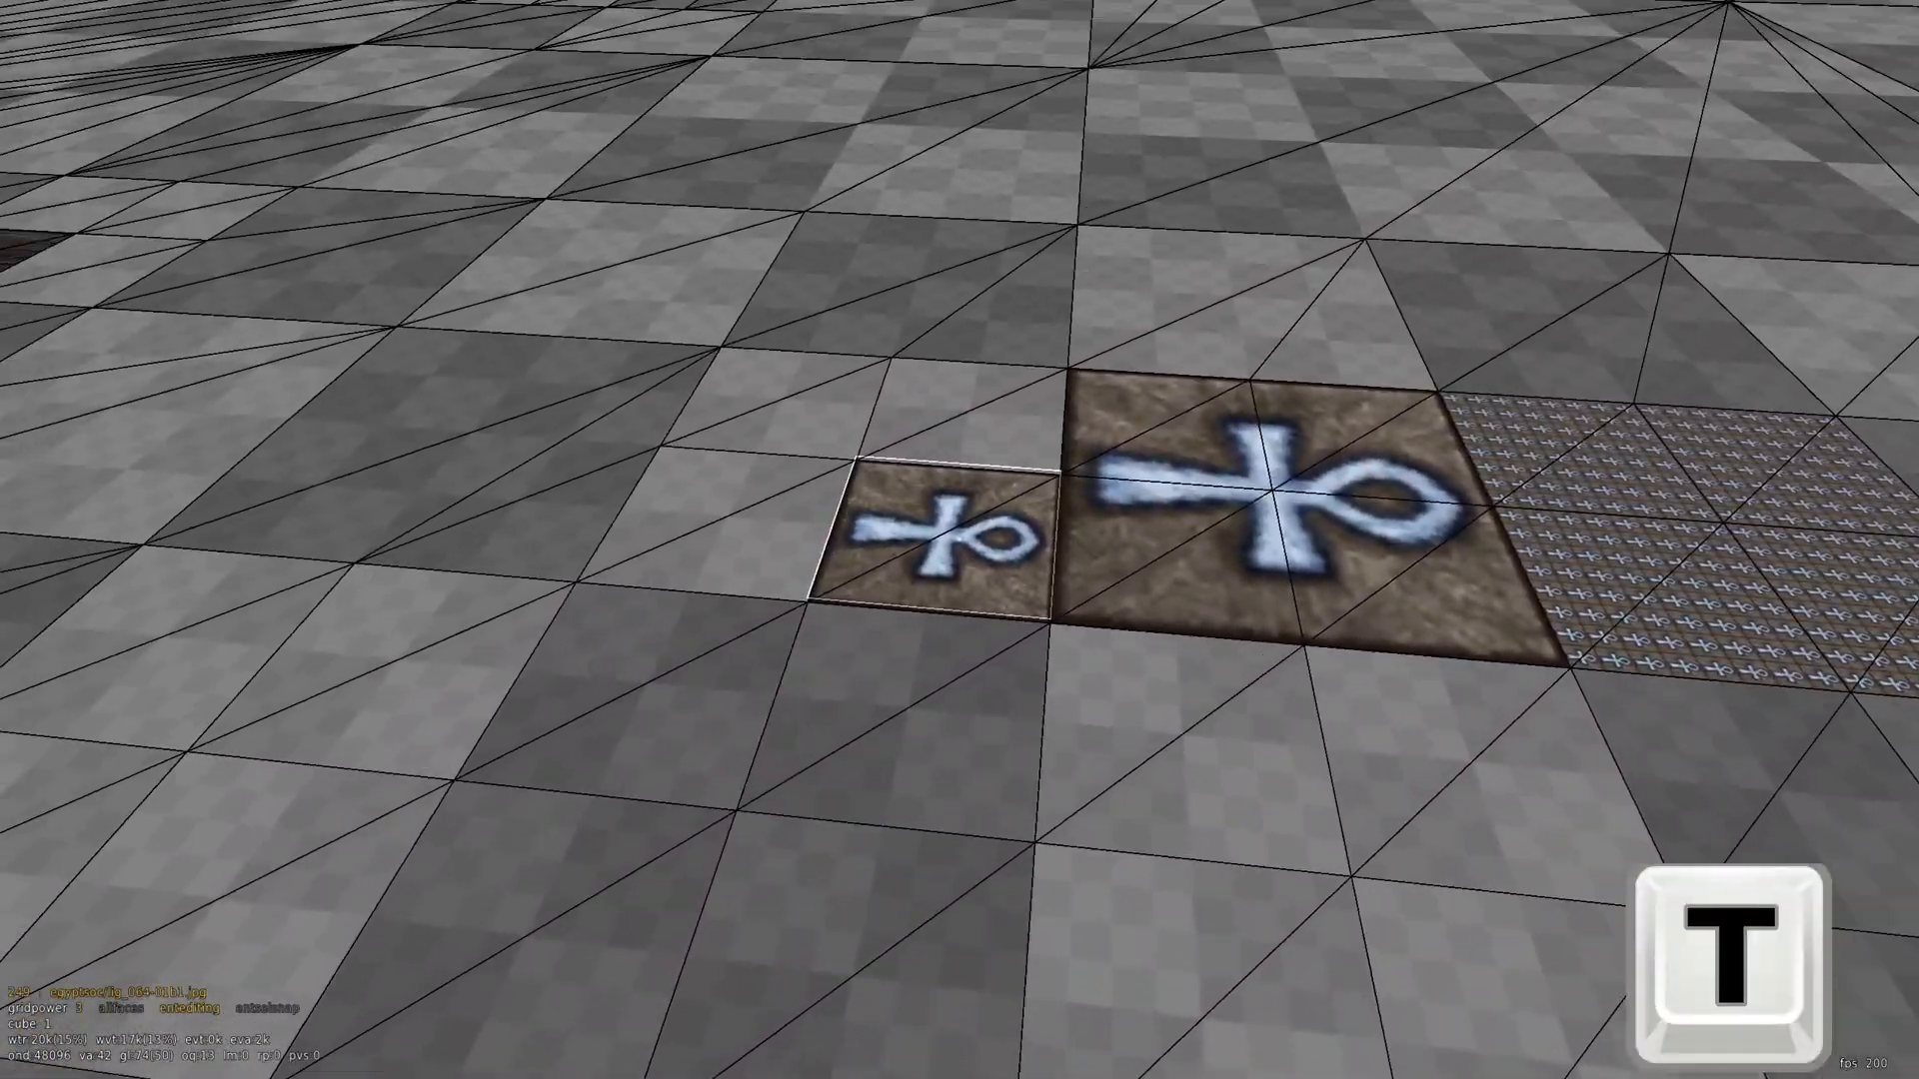
pyautogui.click(960, 540)
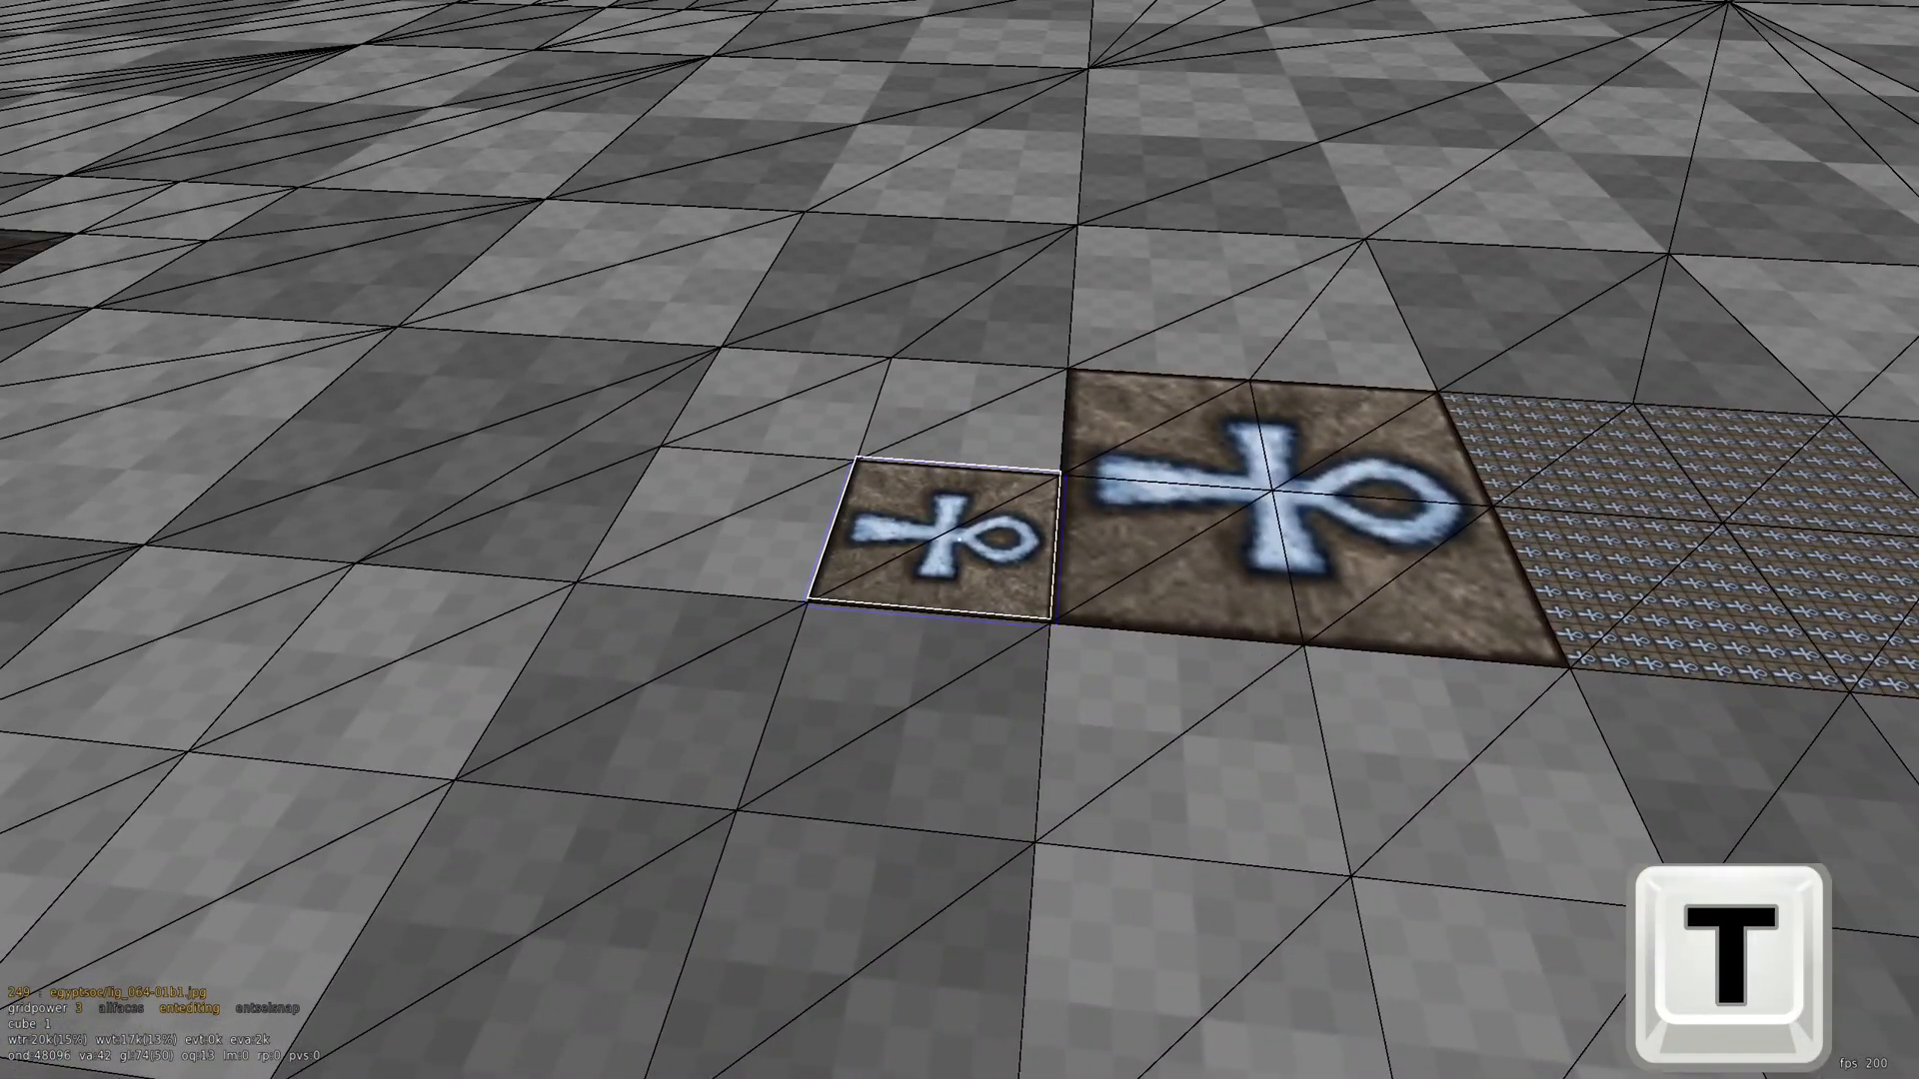
pyautogui.press('t')
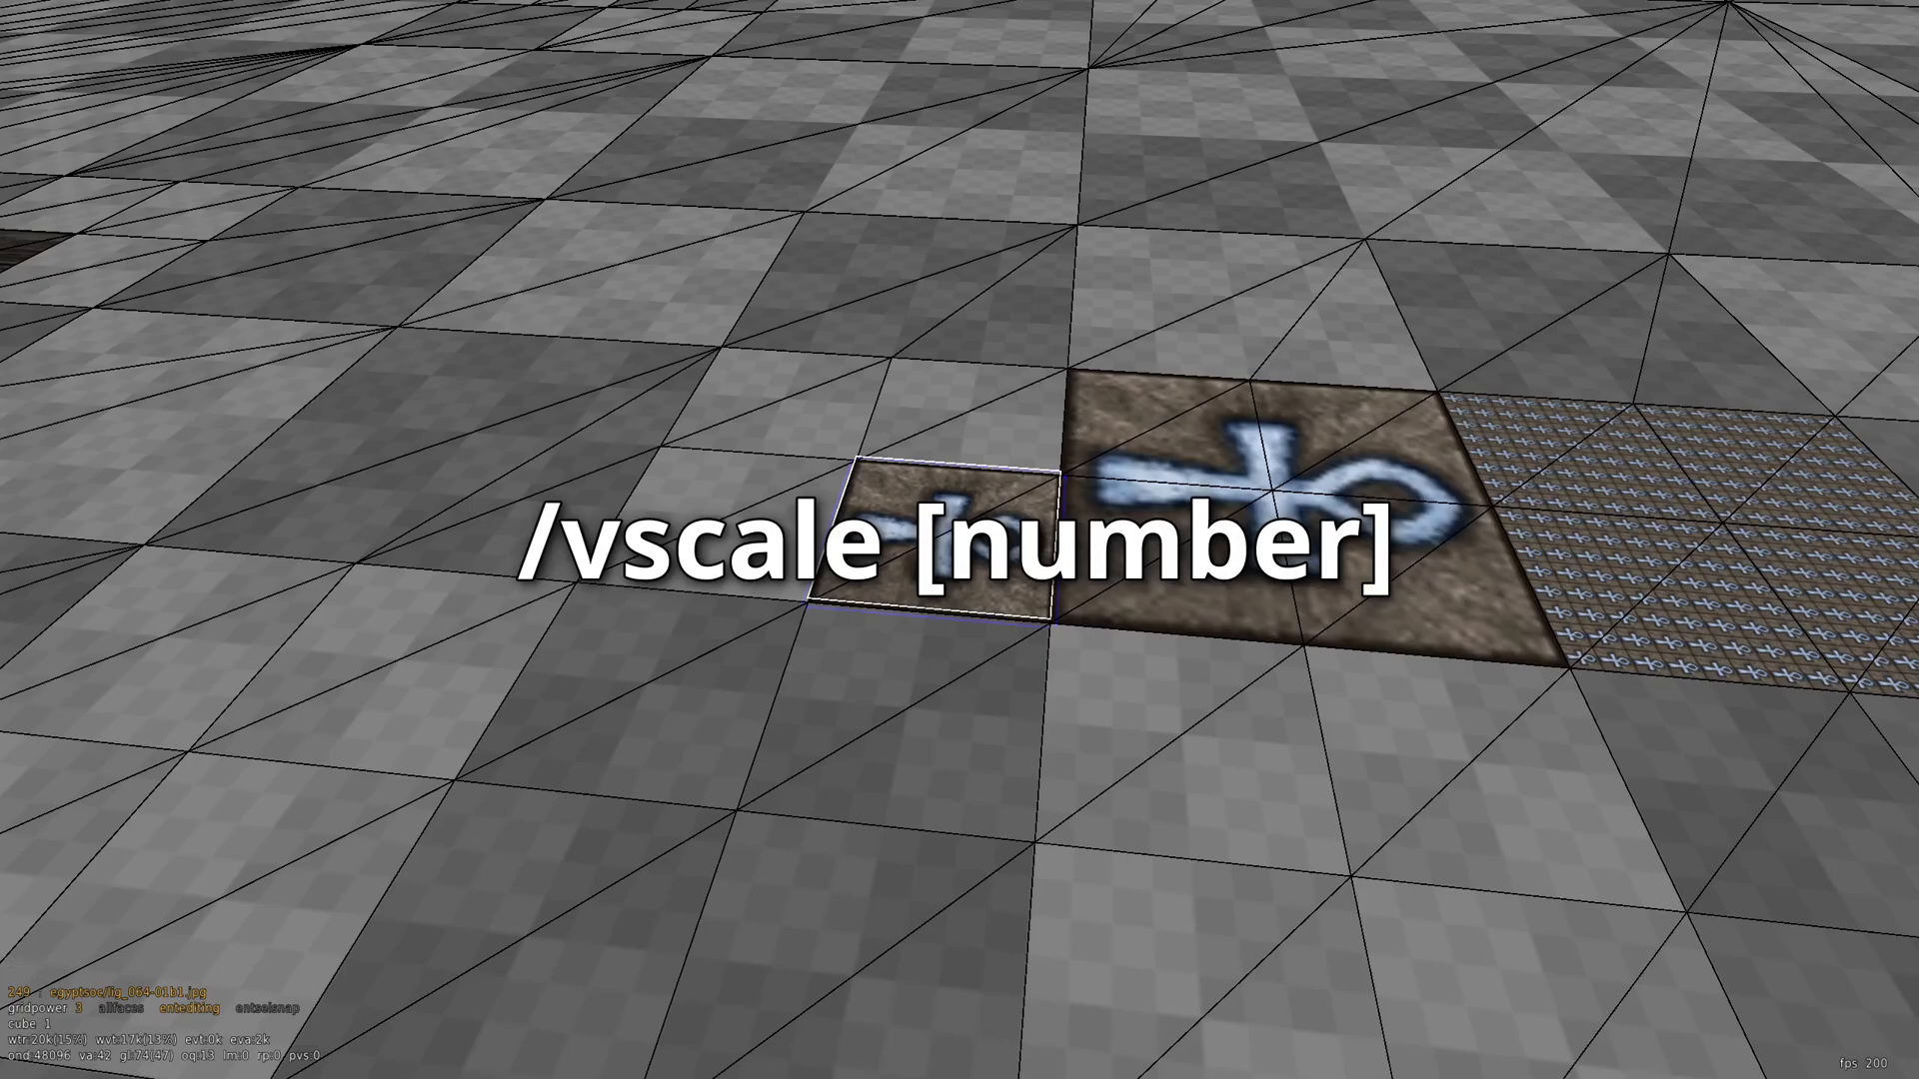
pyautogui.write('/vscale 1')
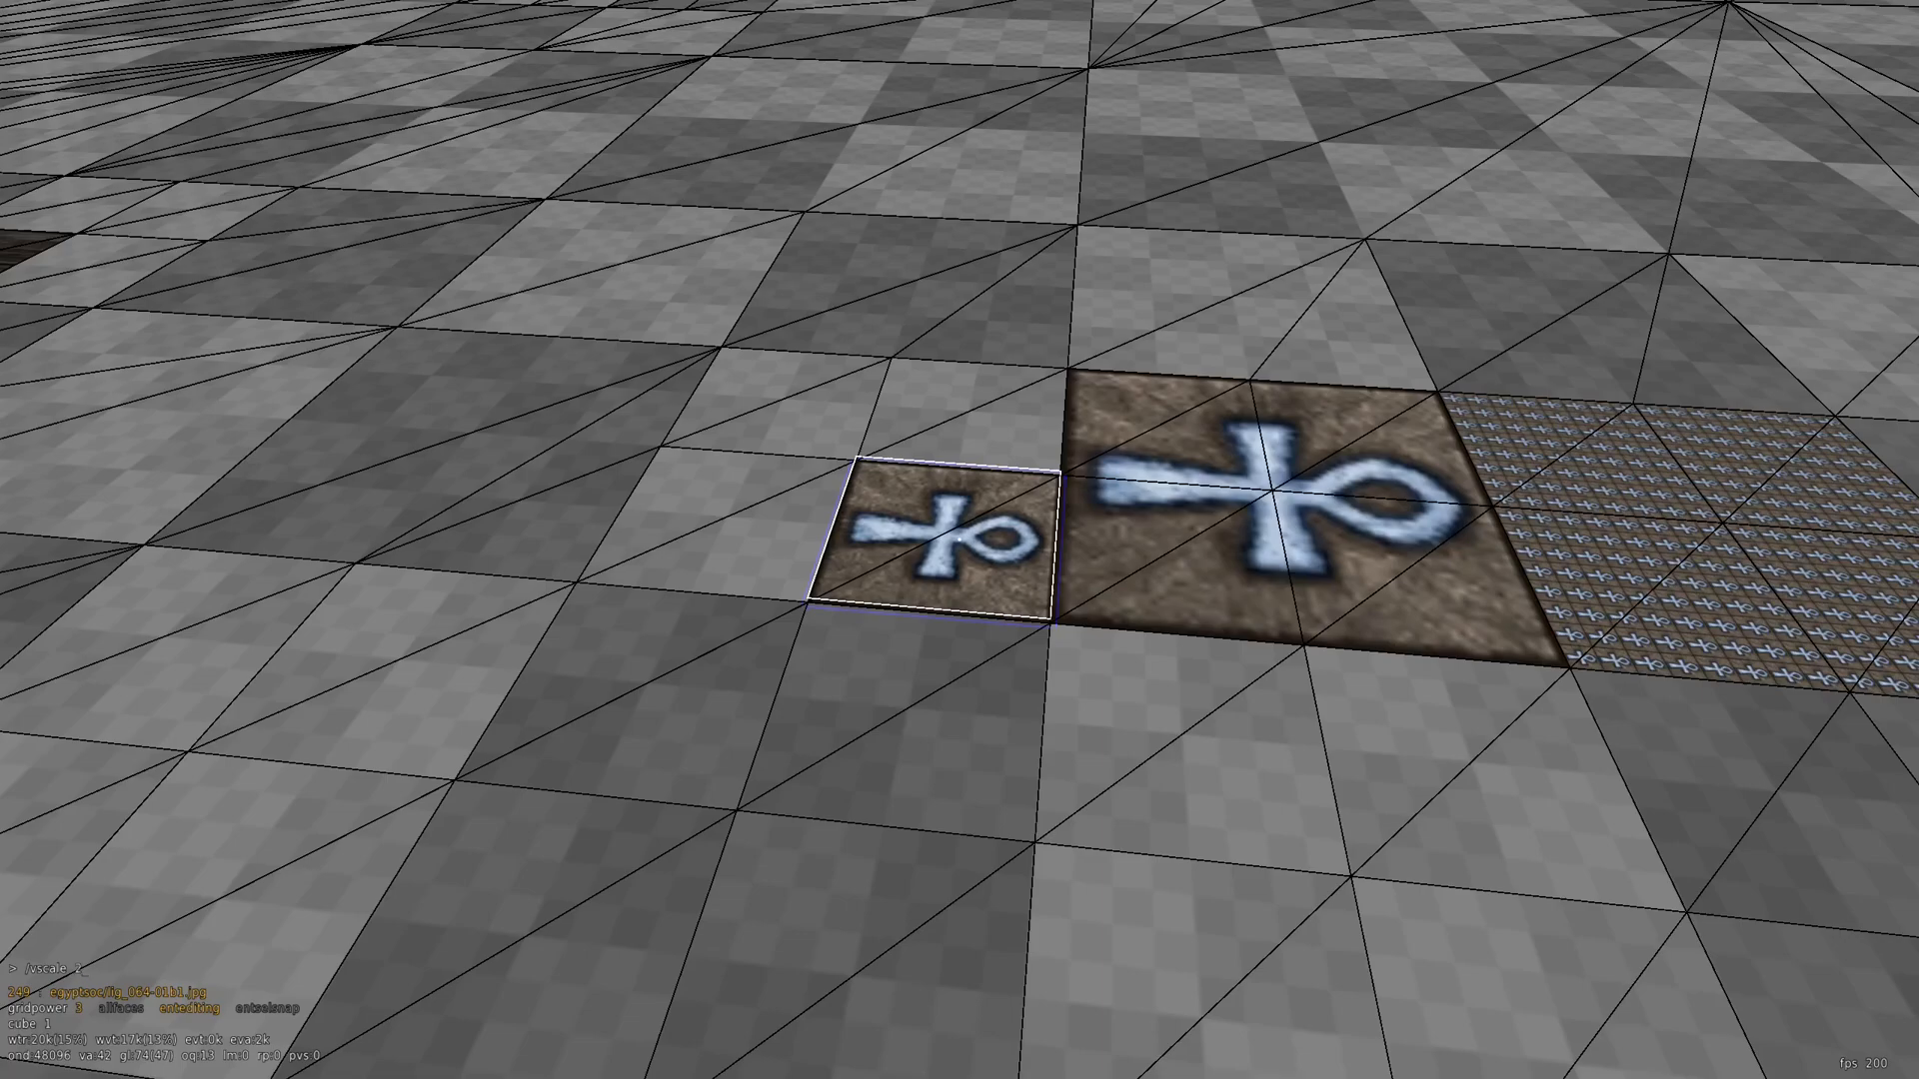
pyautogui.press('Return')
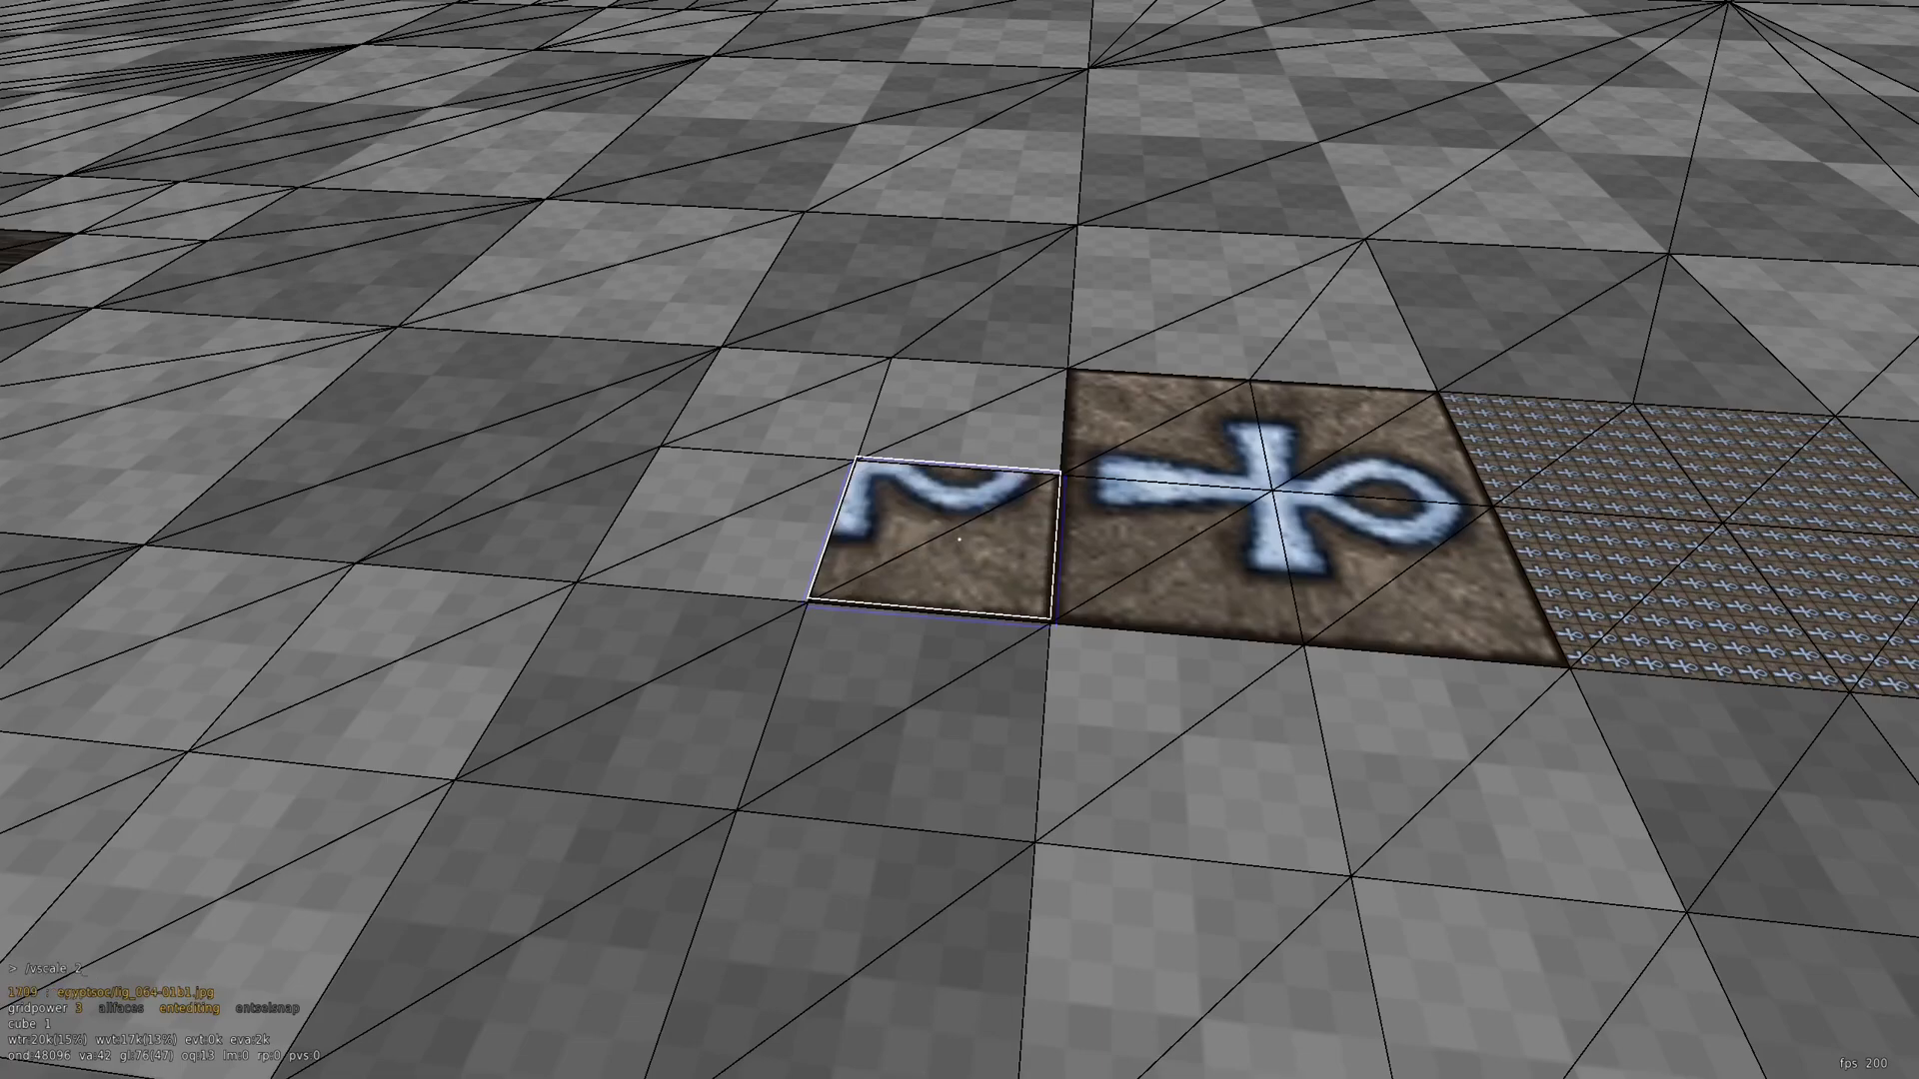
pyautogui.press('Return')
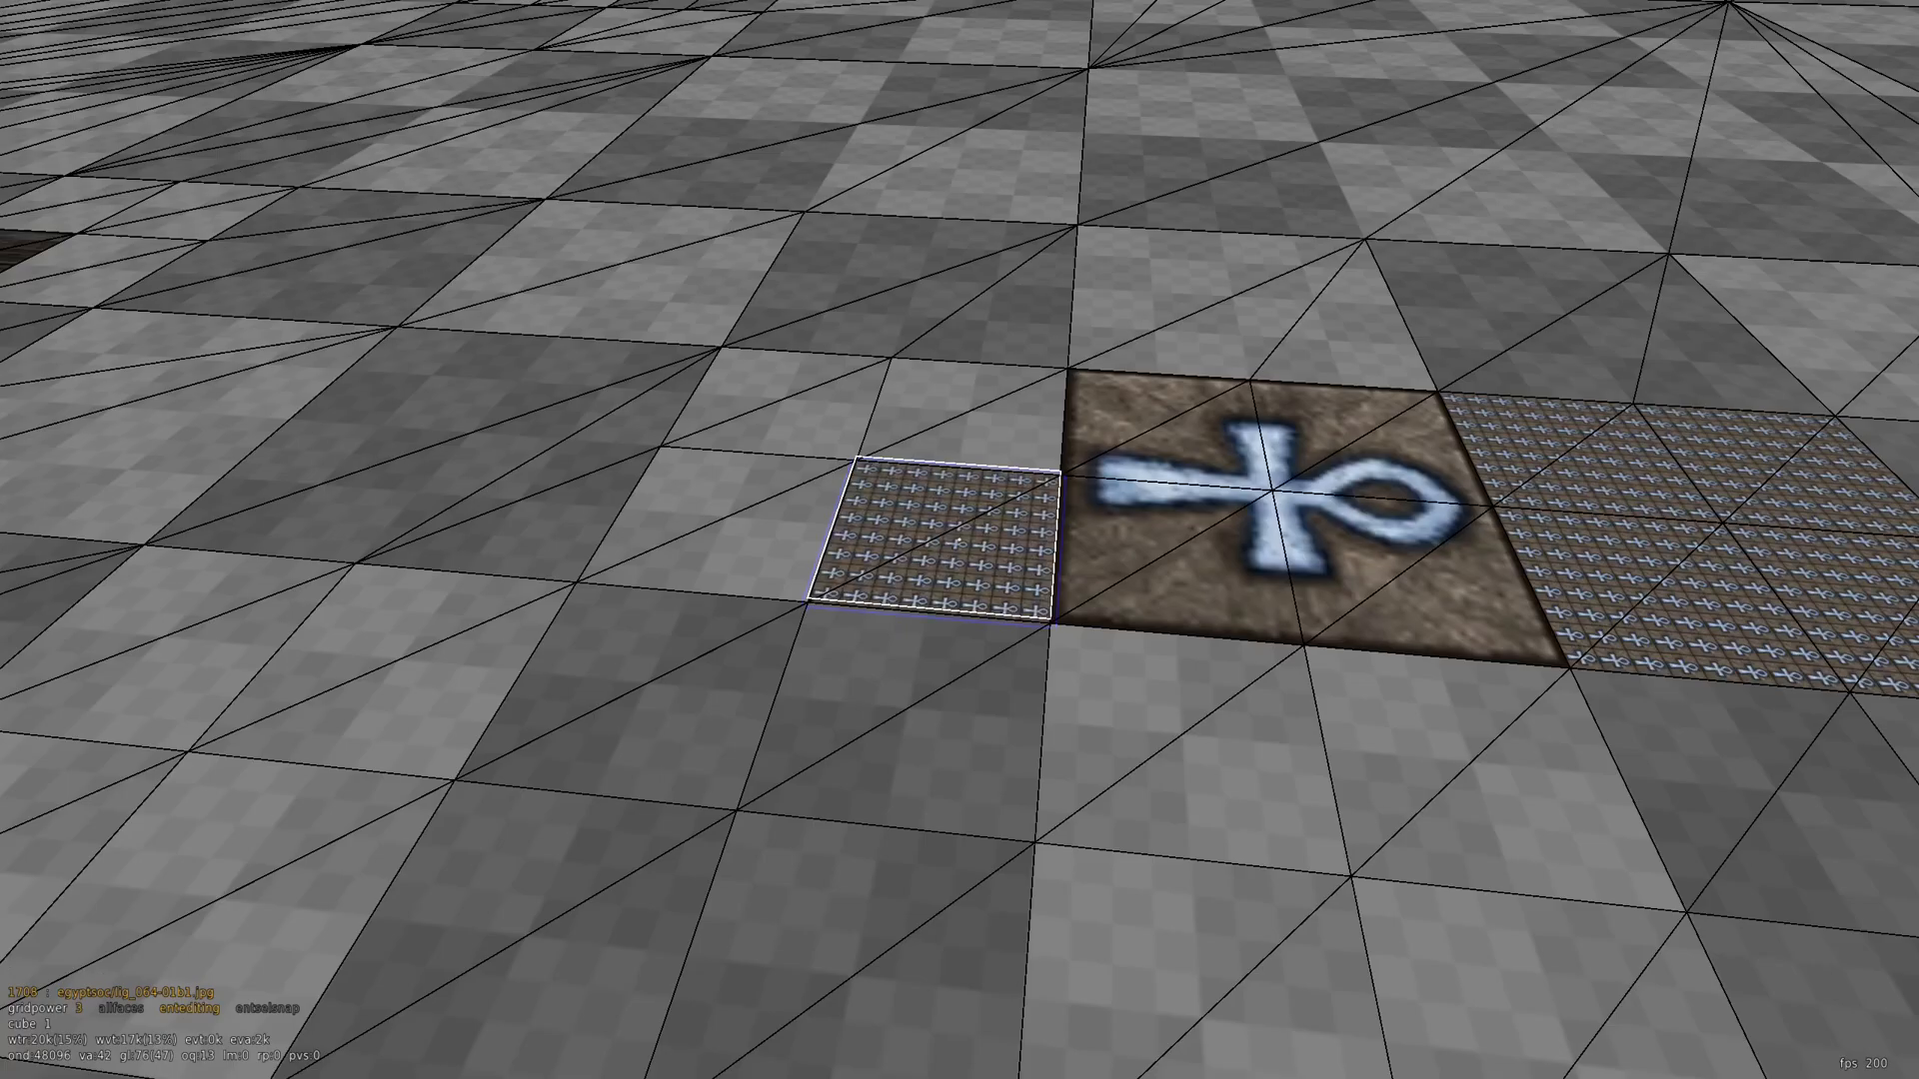
# Select the plain grey floor cell adjoining the uncoloured ankh sample tile and tint it black with vcolor 0 0 0
pyautogui.press('w')
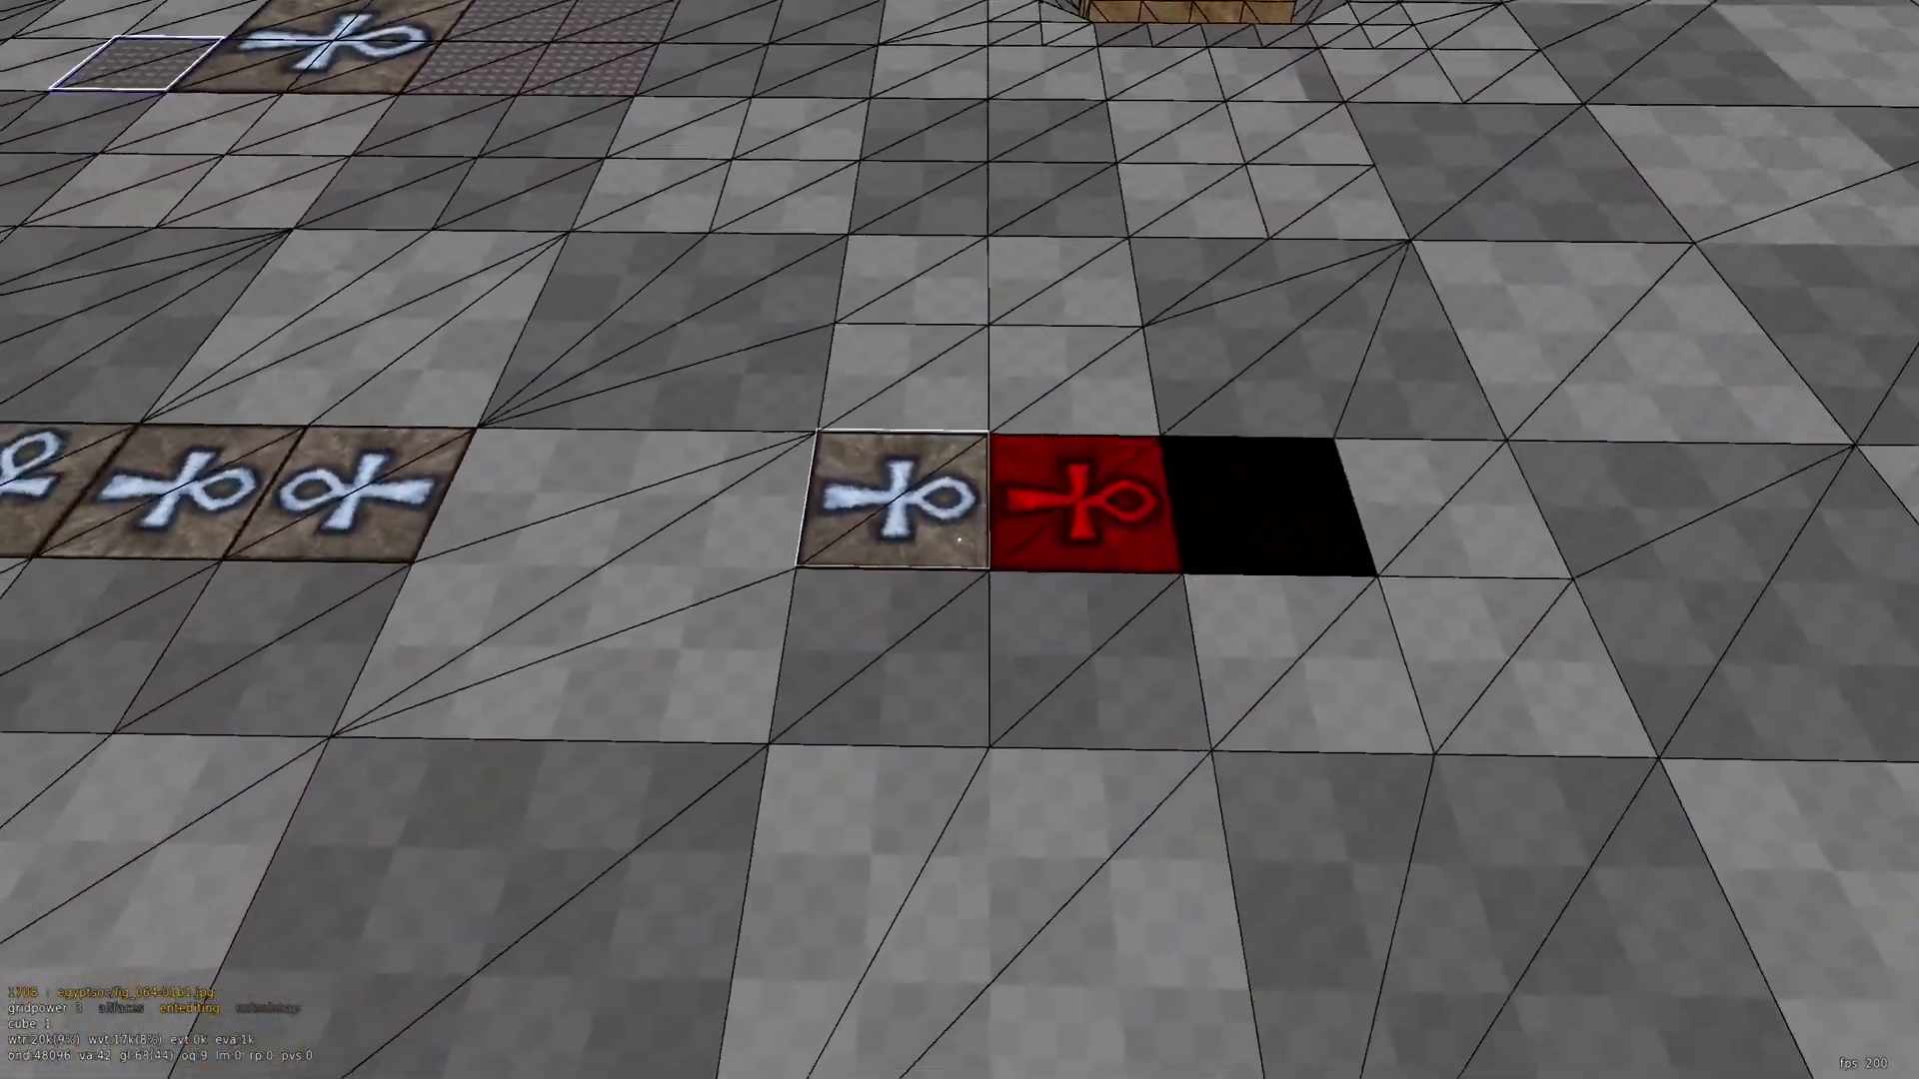
pyautogui.press('w')
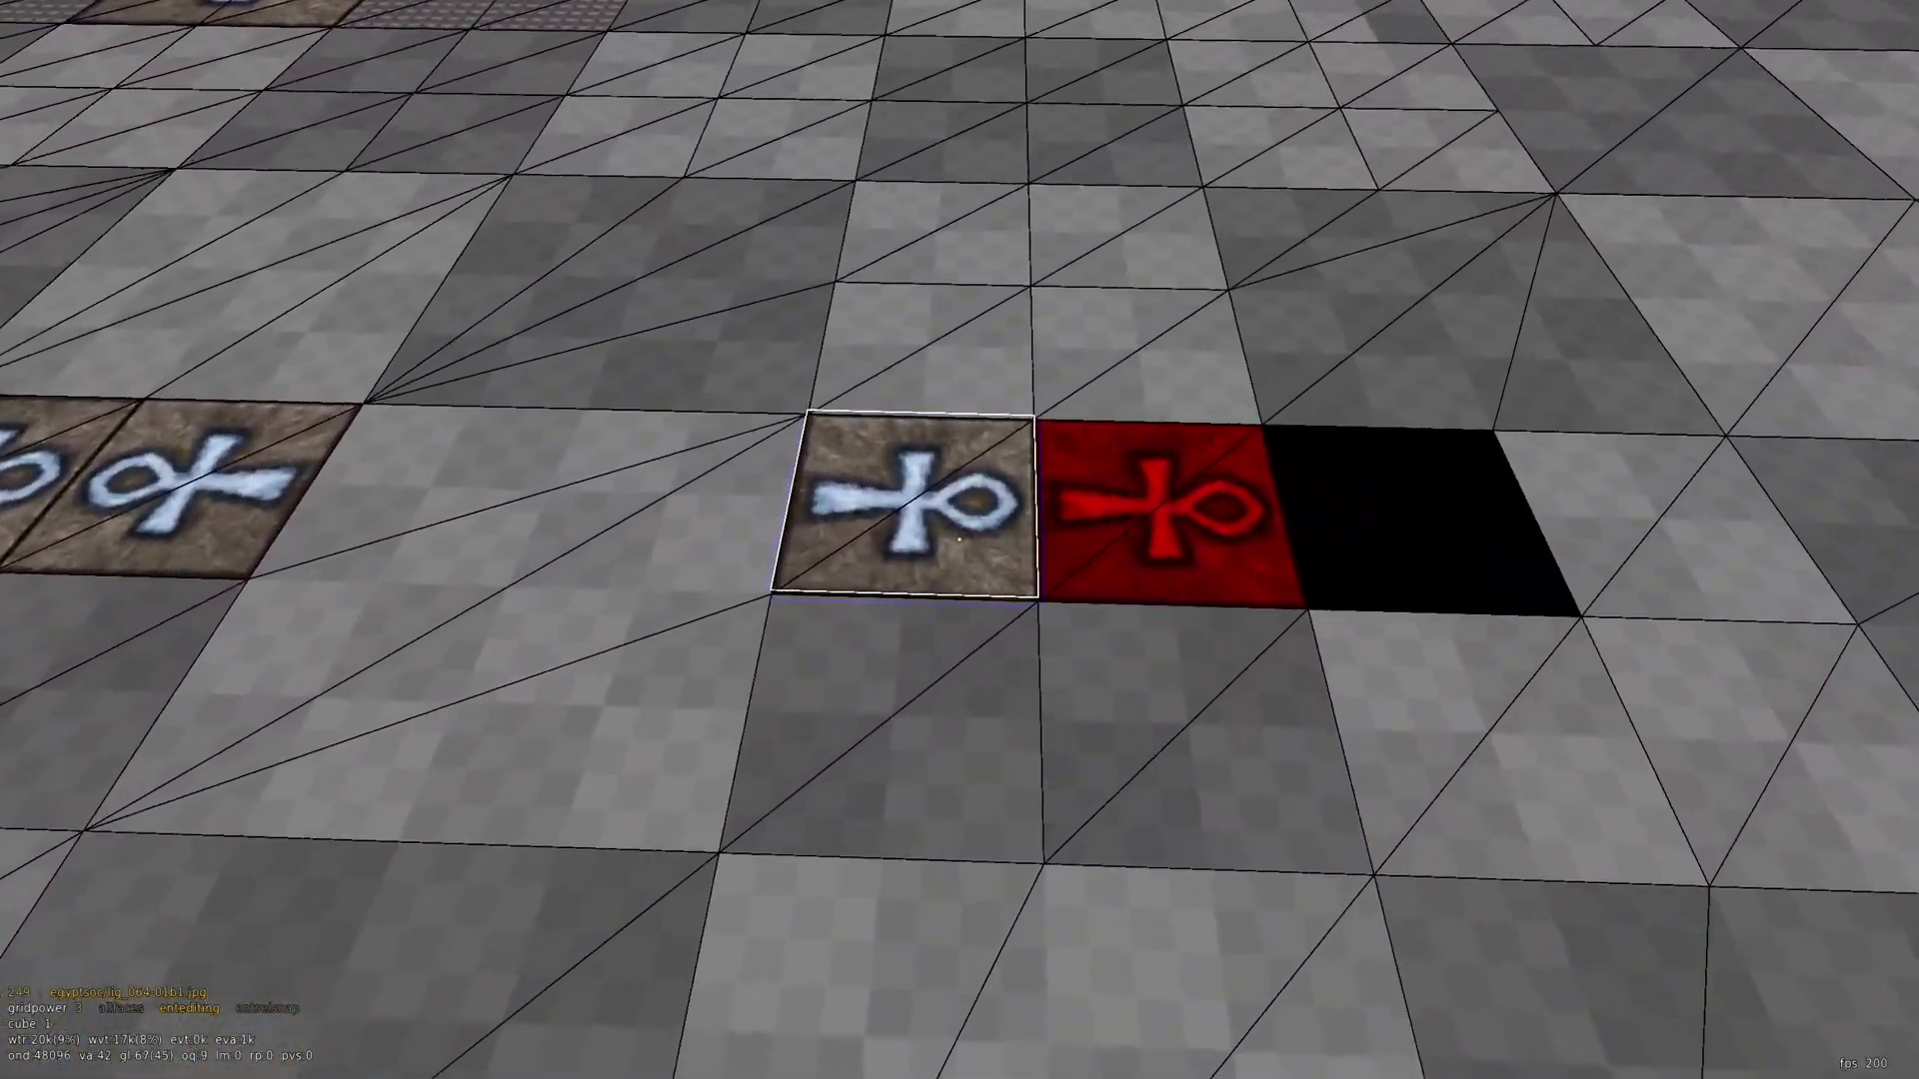
pyautogui.click(961, 540)
pyautogui.write('vcolor 0 0 0')
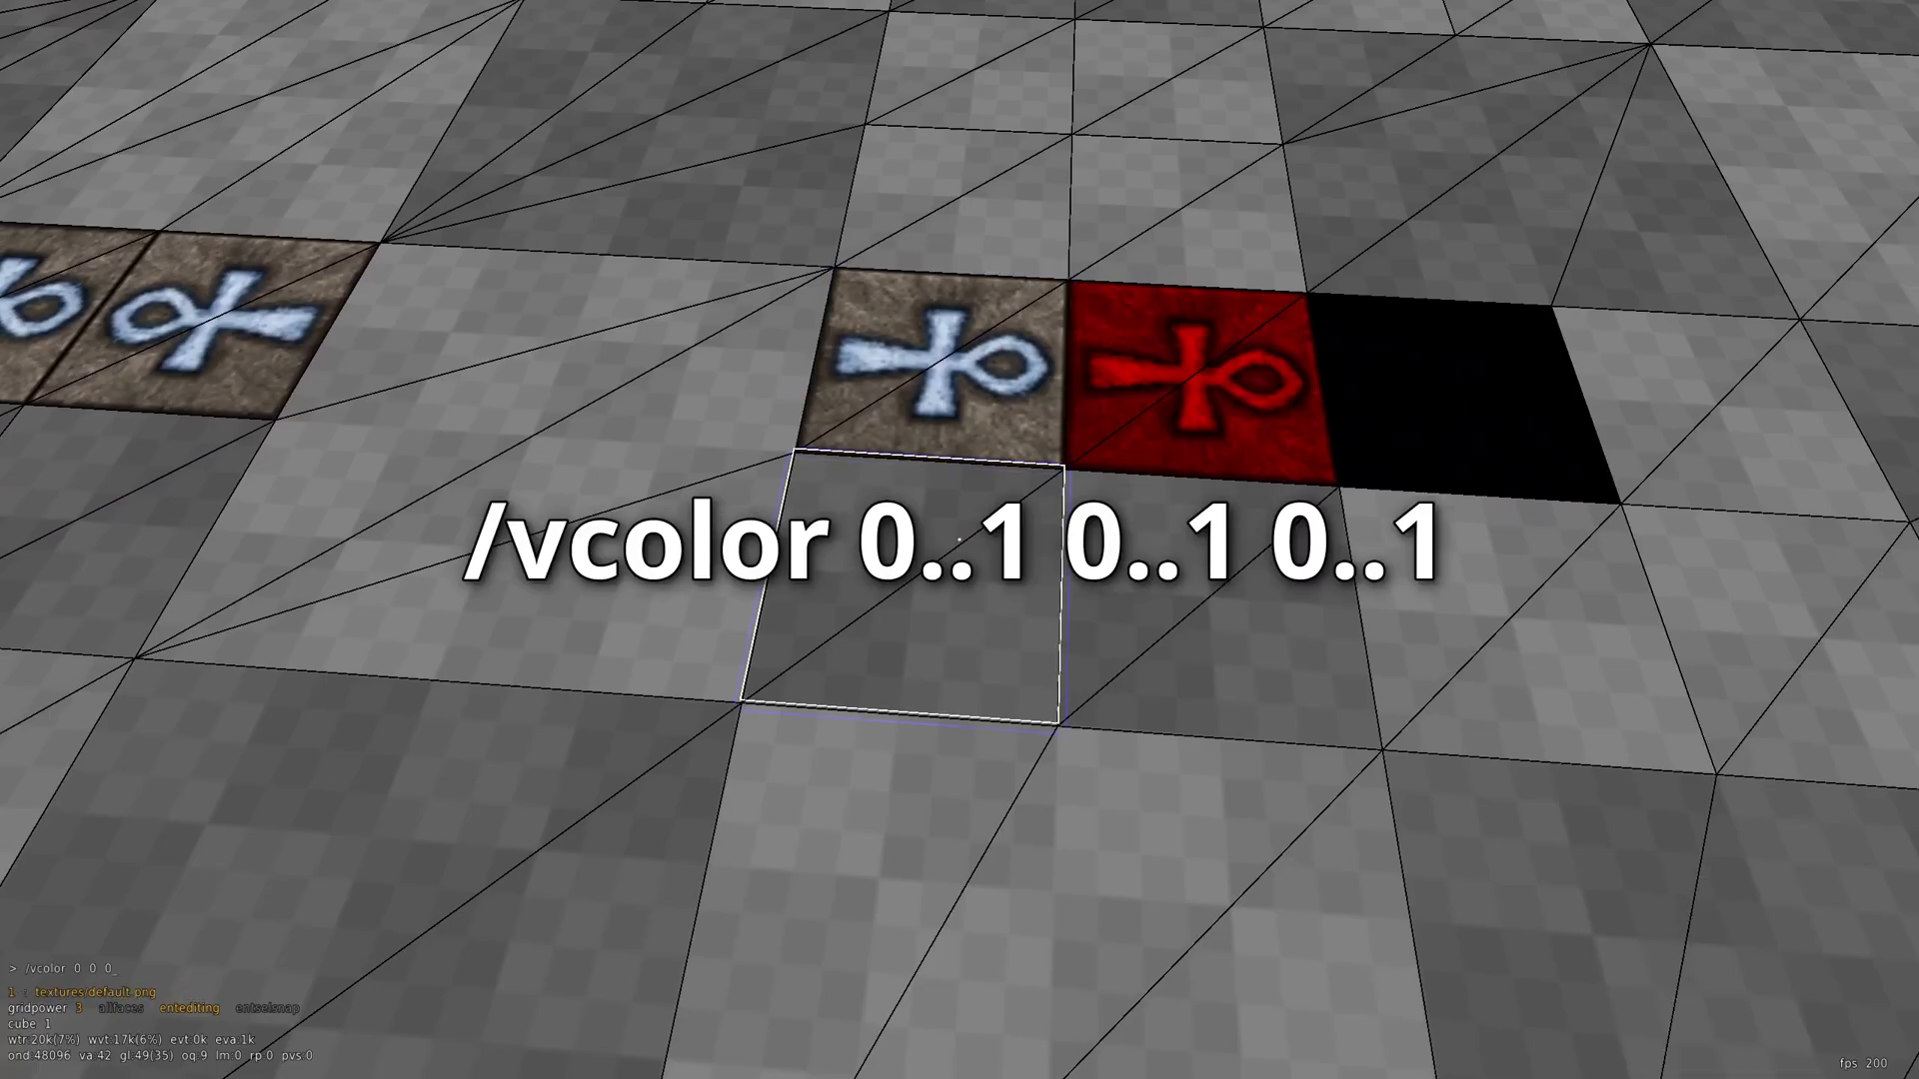
pyautogui.press('Return')
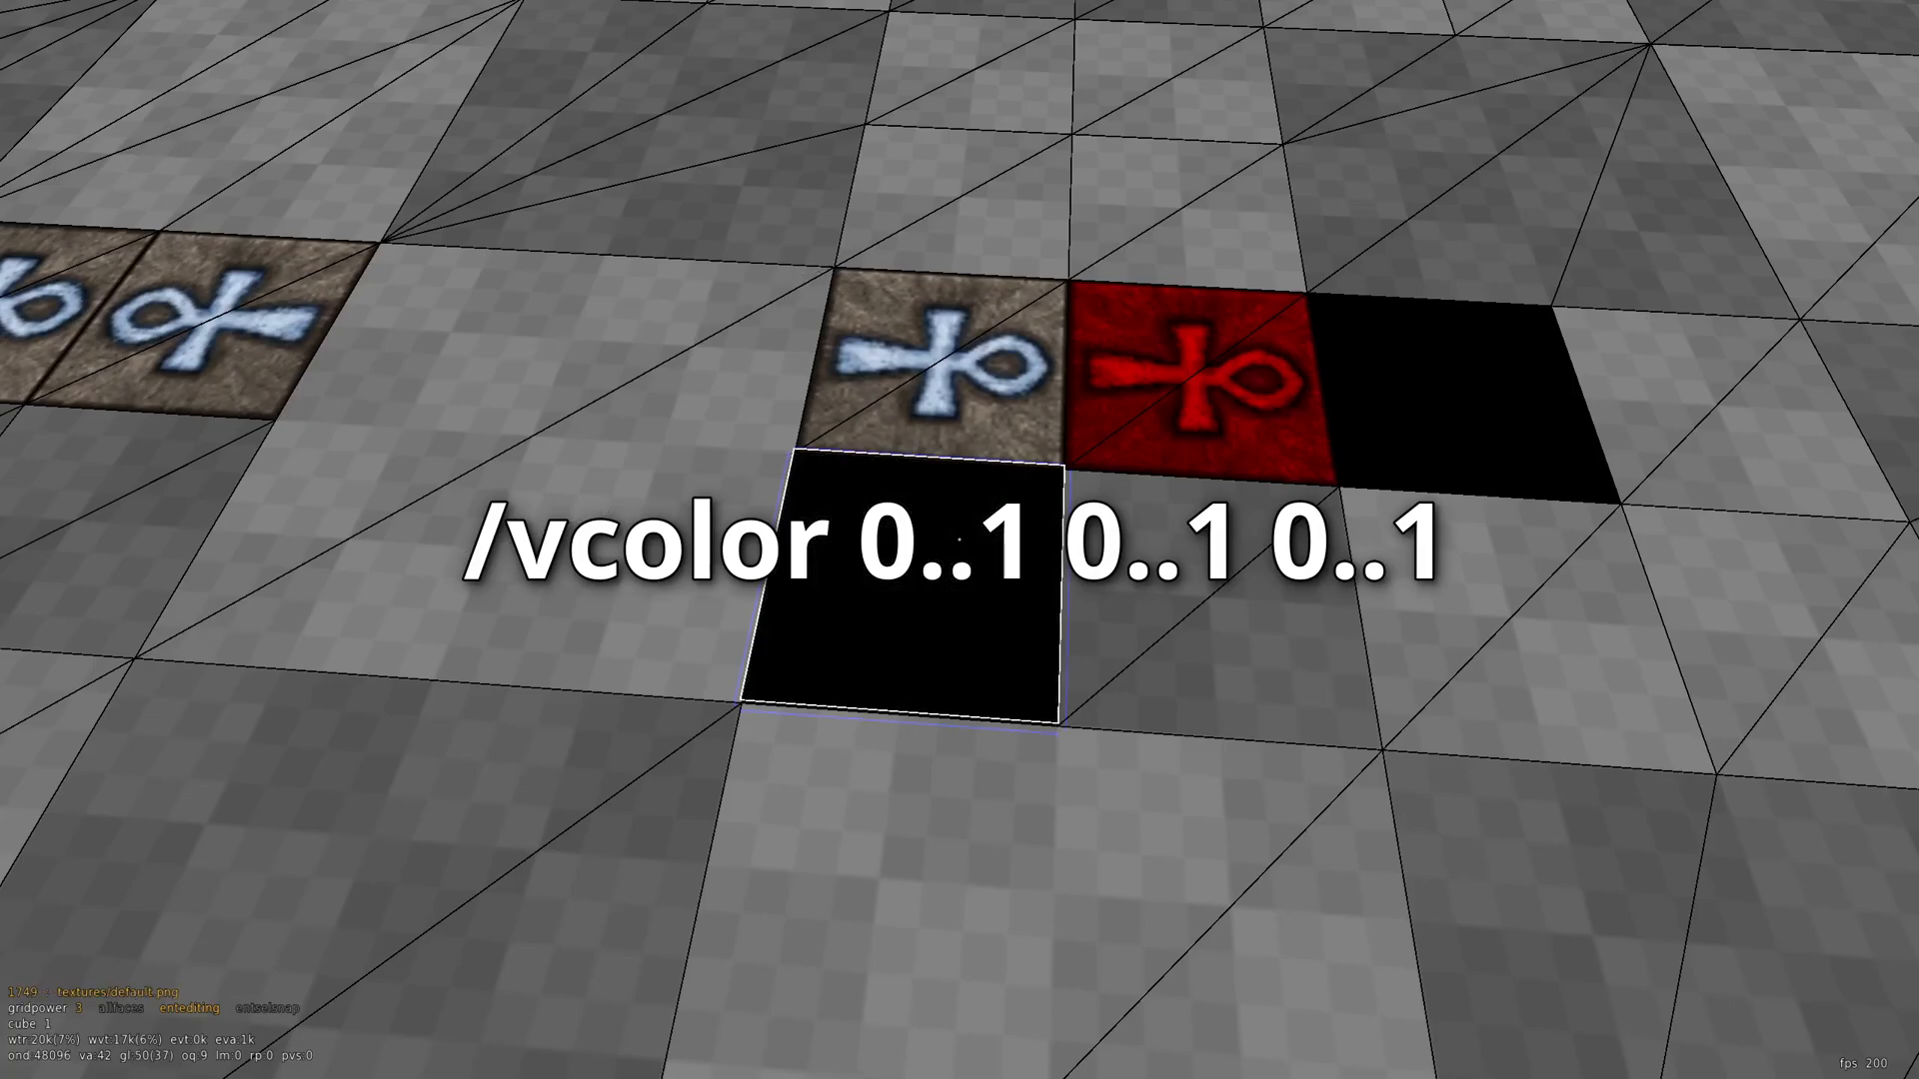
# Tint the selected floor cell green with vcolor 0 1 0, then blue with vcolor 0 0 1
pyautogui.press('t')
pyautogui.press('Up')
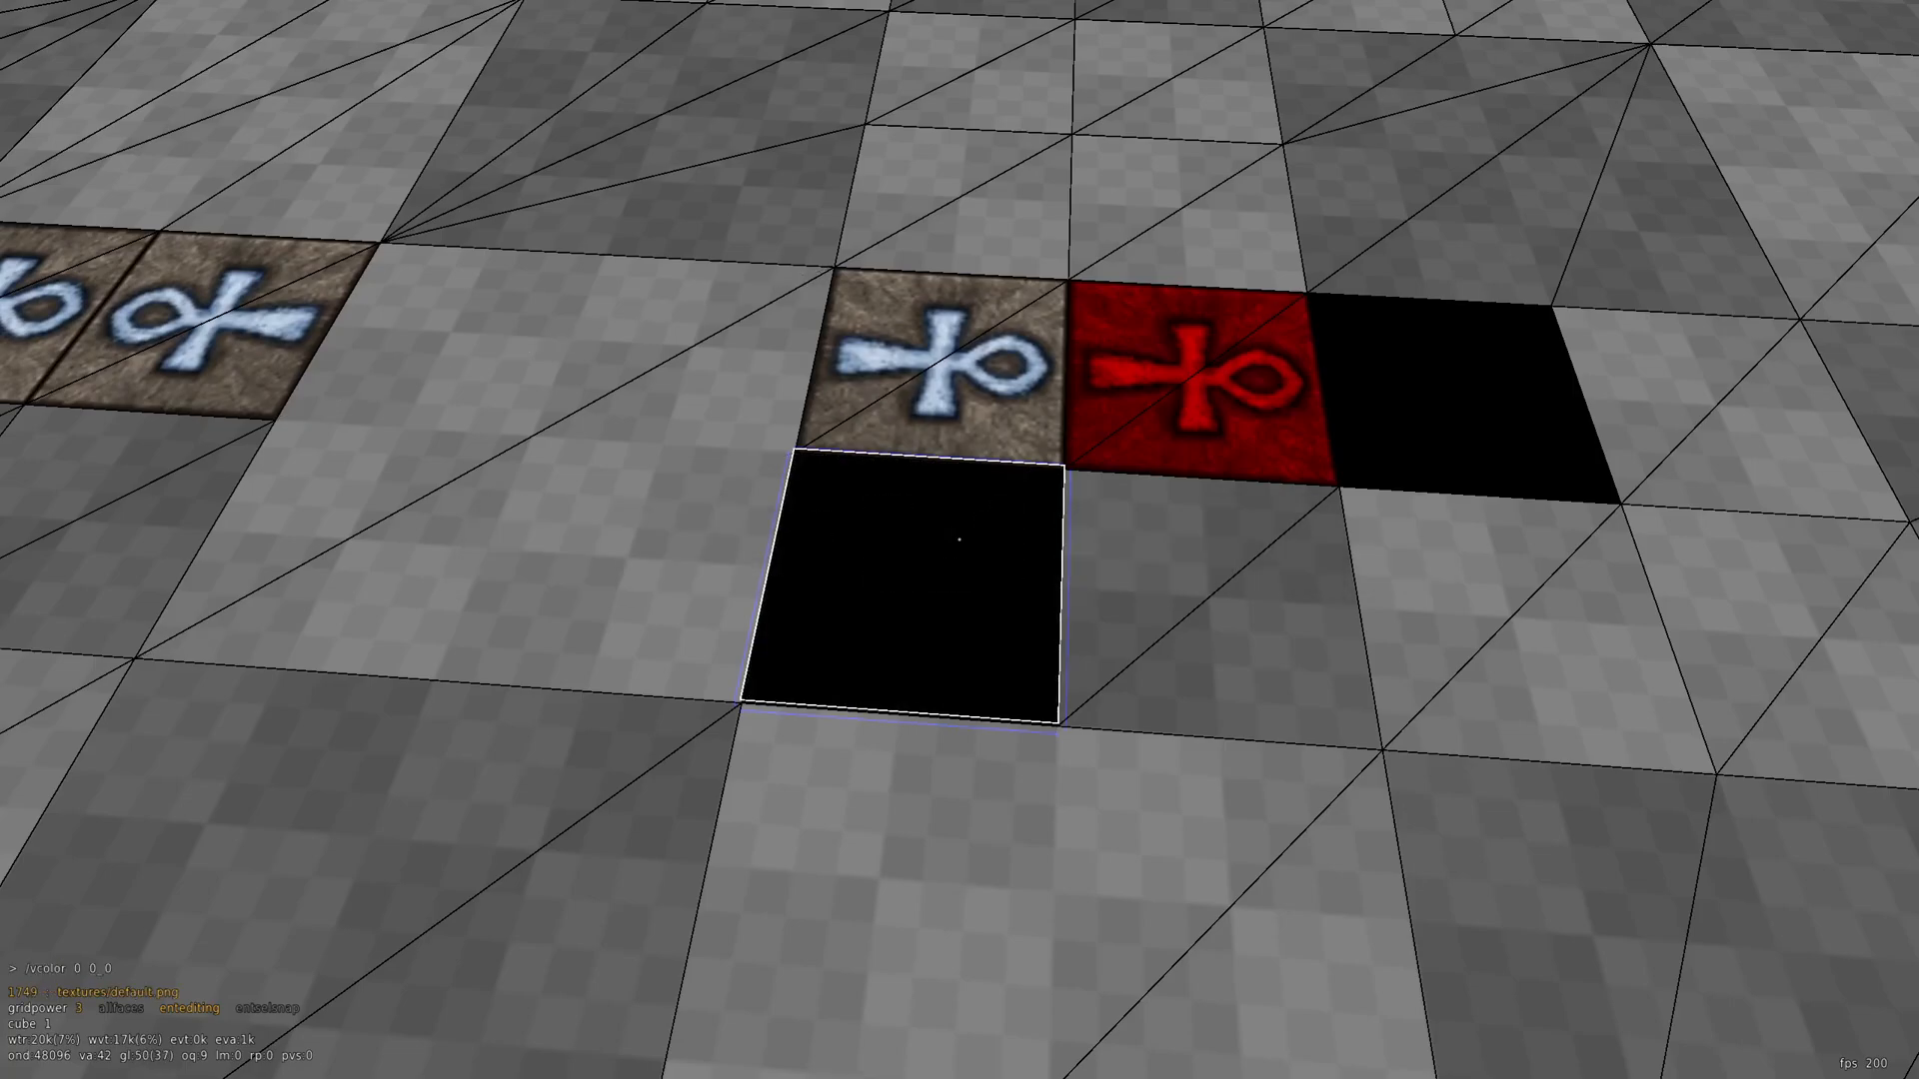
pyautogui.press('Return')
pyautogui.press('/')
pyautogui.press('Up')
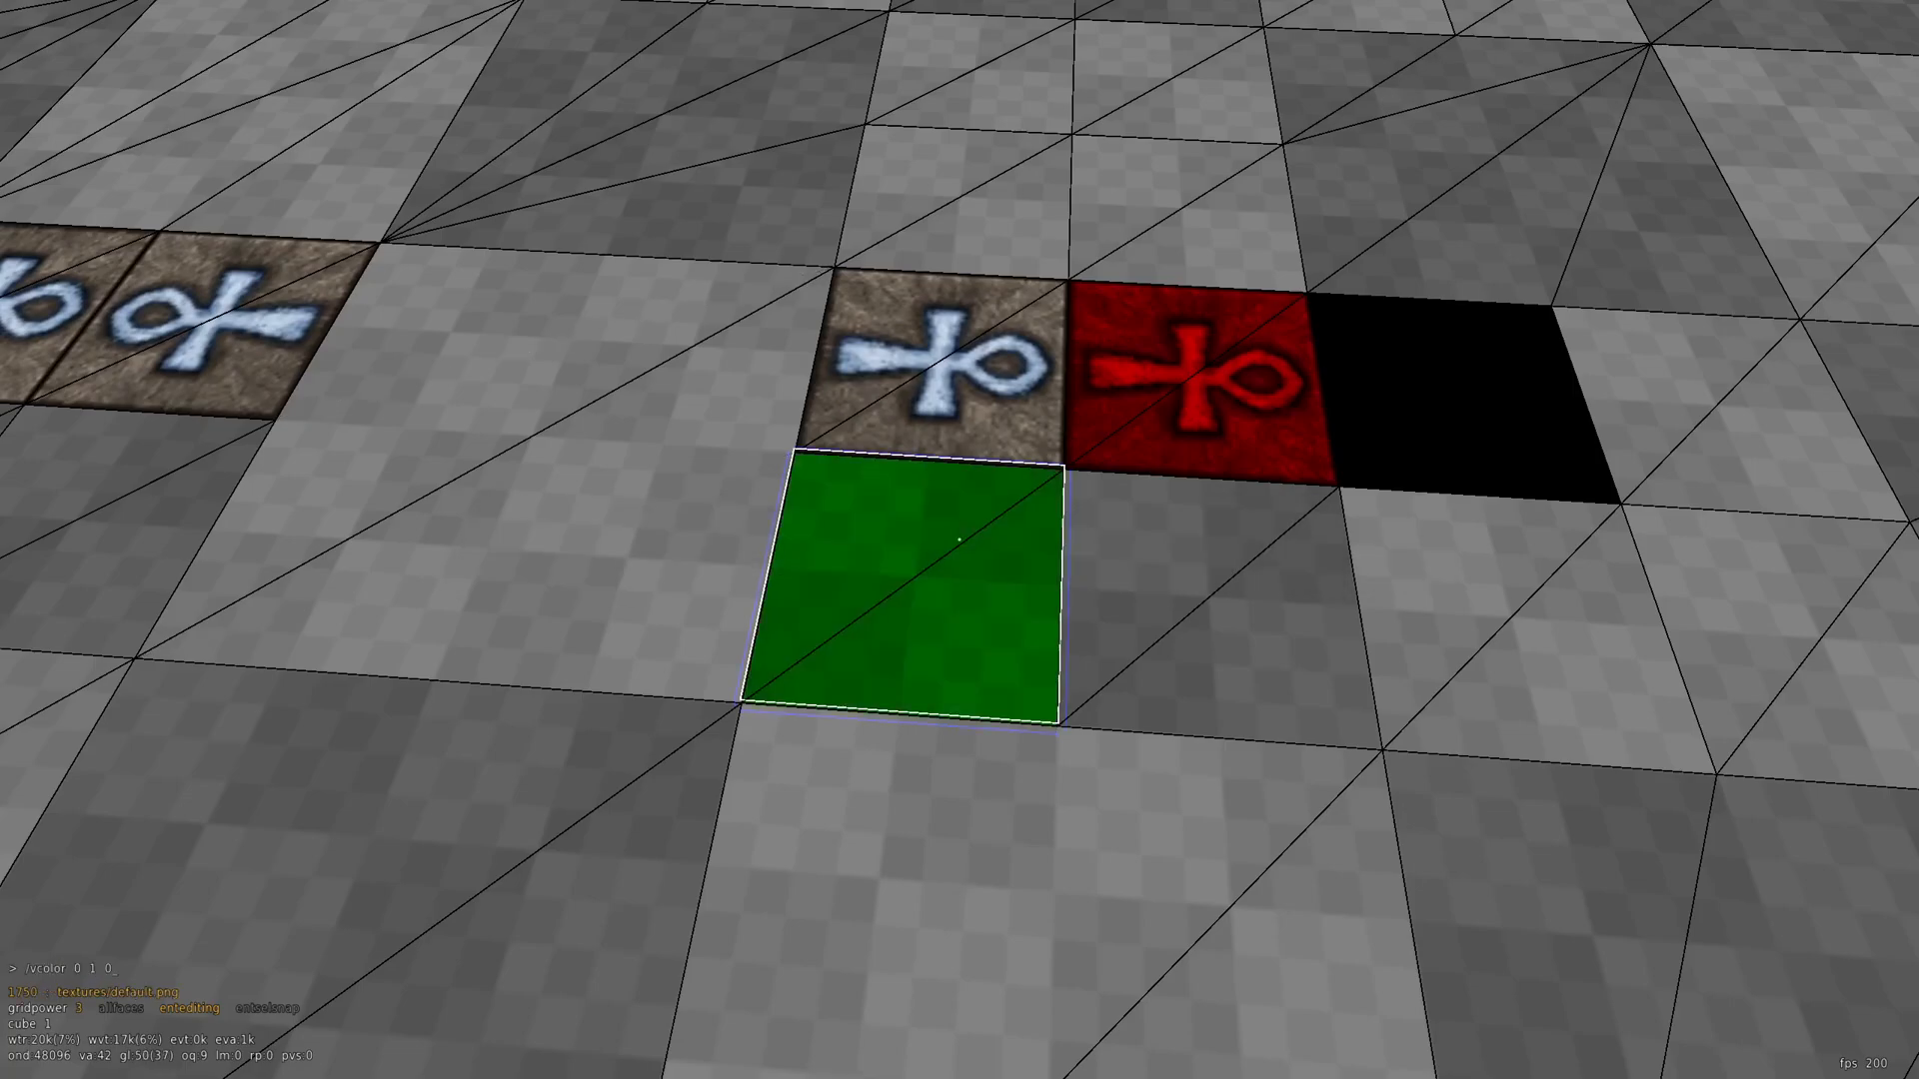
pyautogui.press('BackSpace')
pyautogui.press('BackSpace')
pyautogui.press('BackSpace')
pyautogui.write('0 1')
pyautogui.press('Return')
# Tint the selected floor cell red with vcolor 1 0 0, then black again with vcolor 0 0 0
pyautogui.press('/')
pyautogui.press('Up')
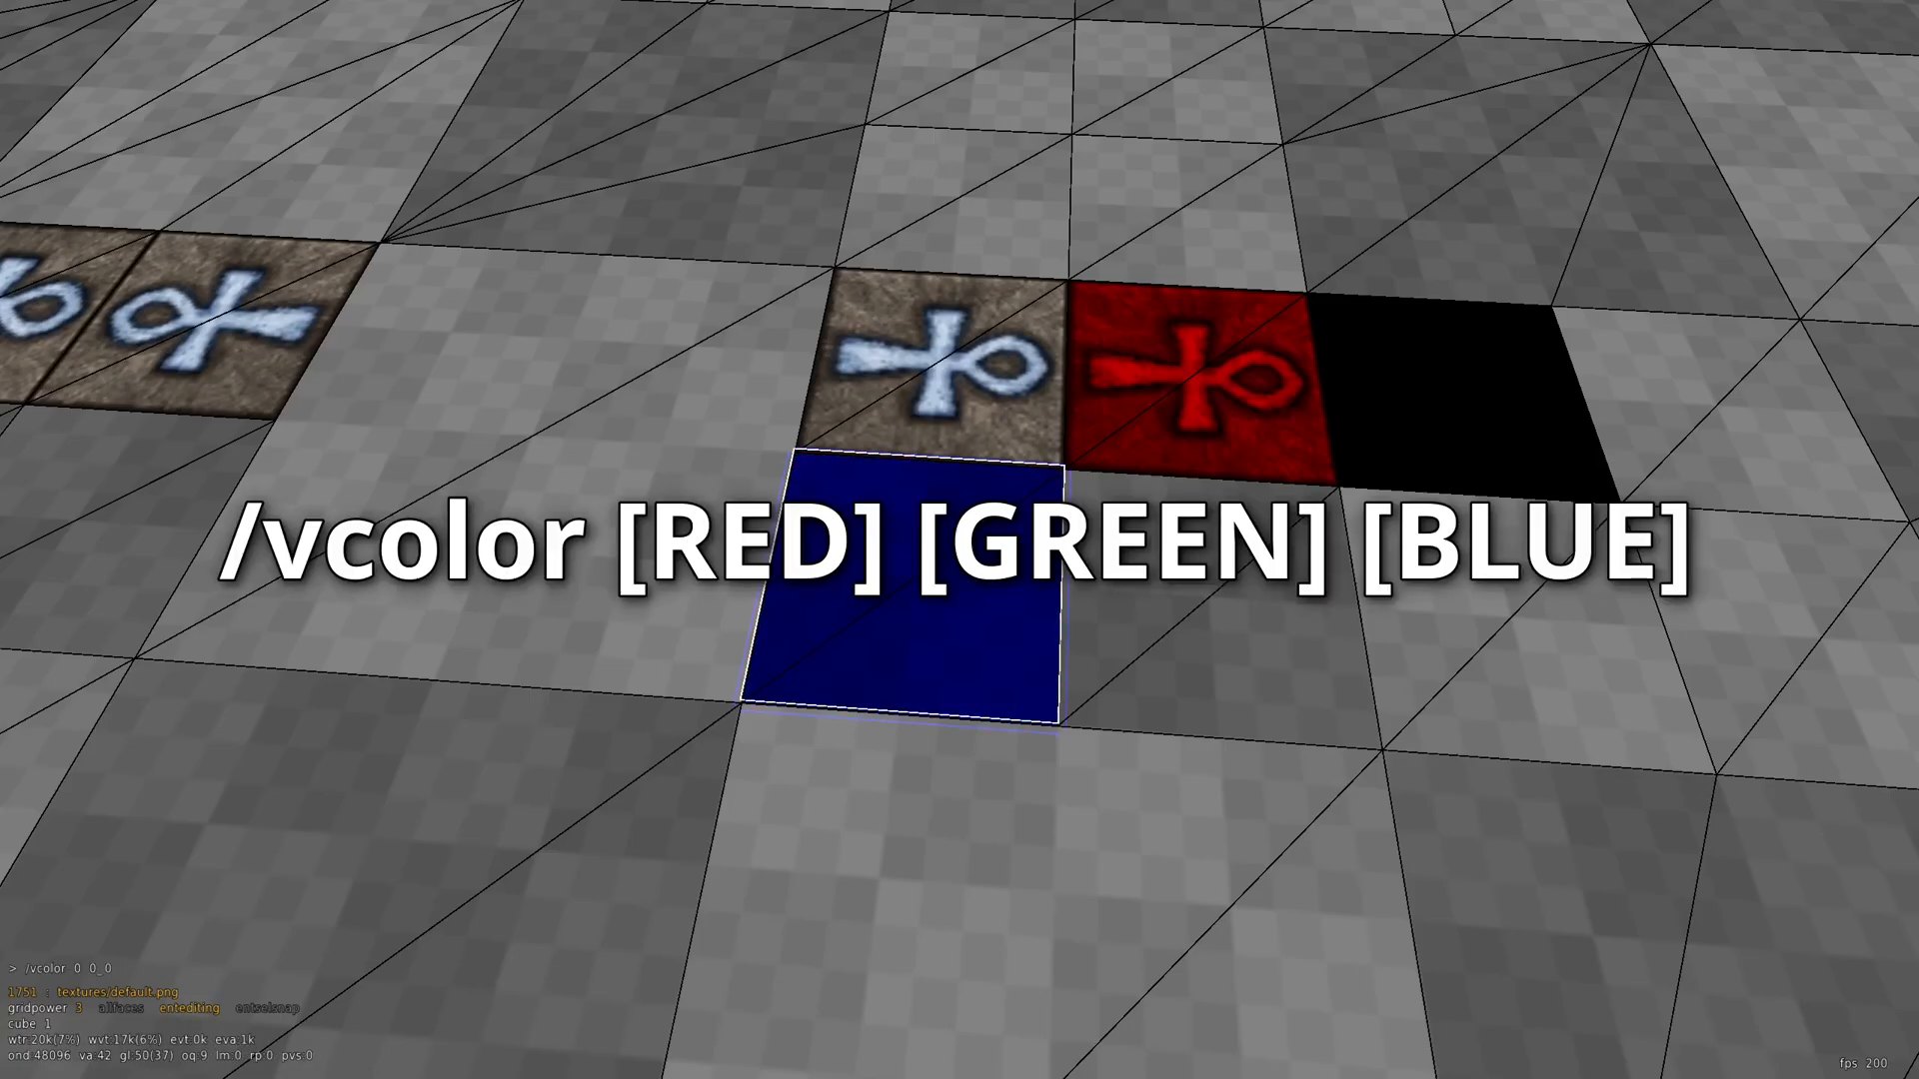
pyautogui.press('BackSpace')
pyautogui.write('1')
pyautogui.press('Return')
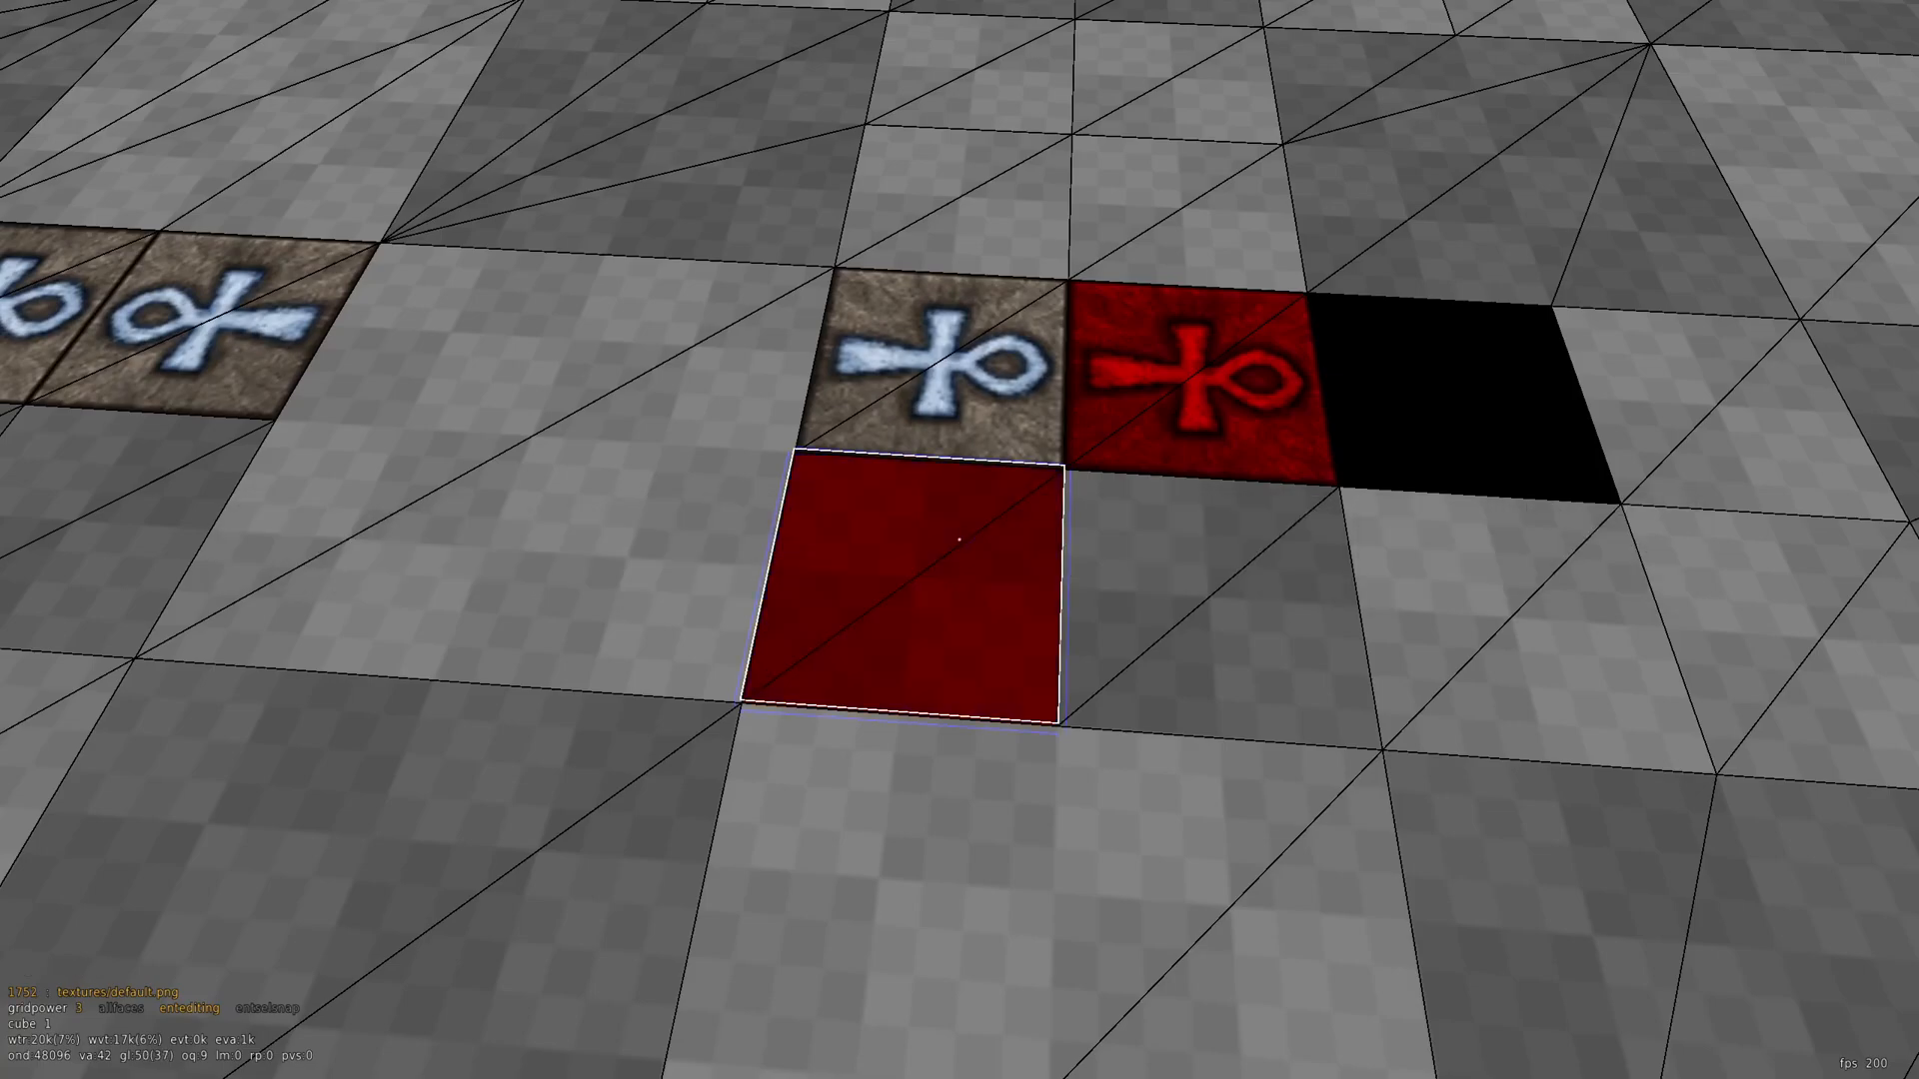
pyautogui.press('Up')
pyautogui.press('BackSpace')
pyautogui.write('0 0 0')
pyautogui.press('Return')
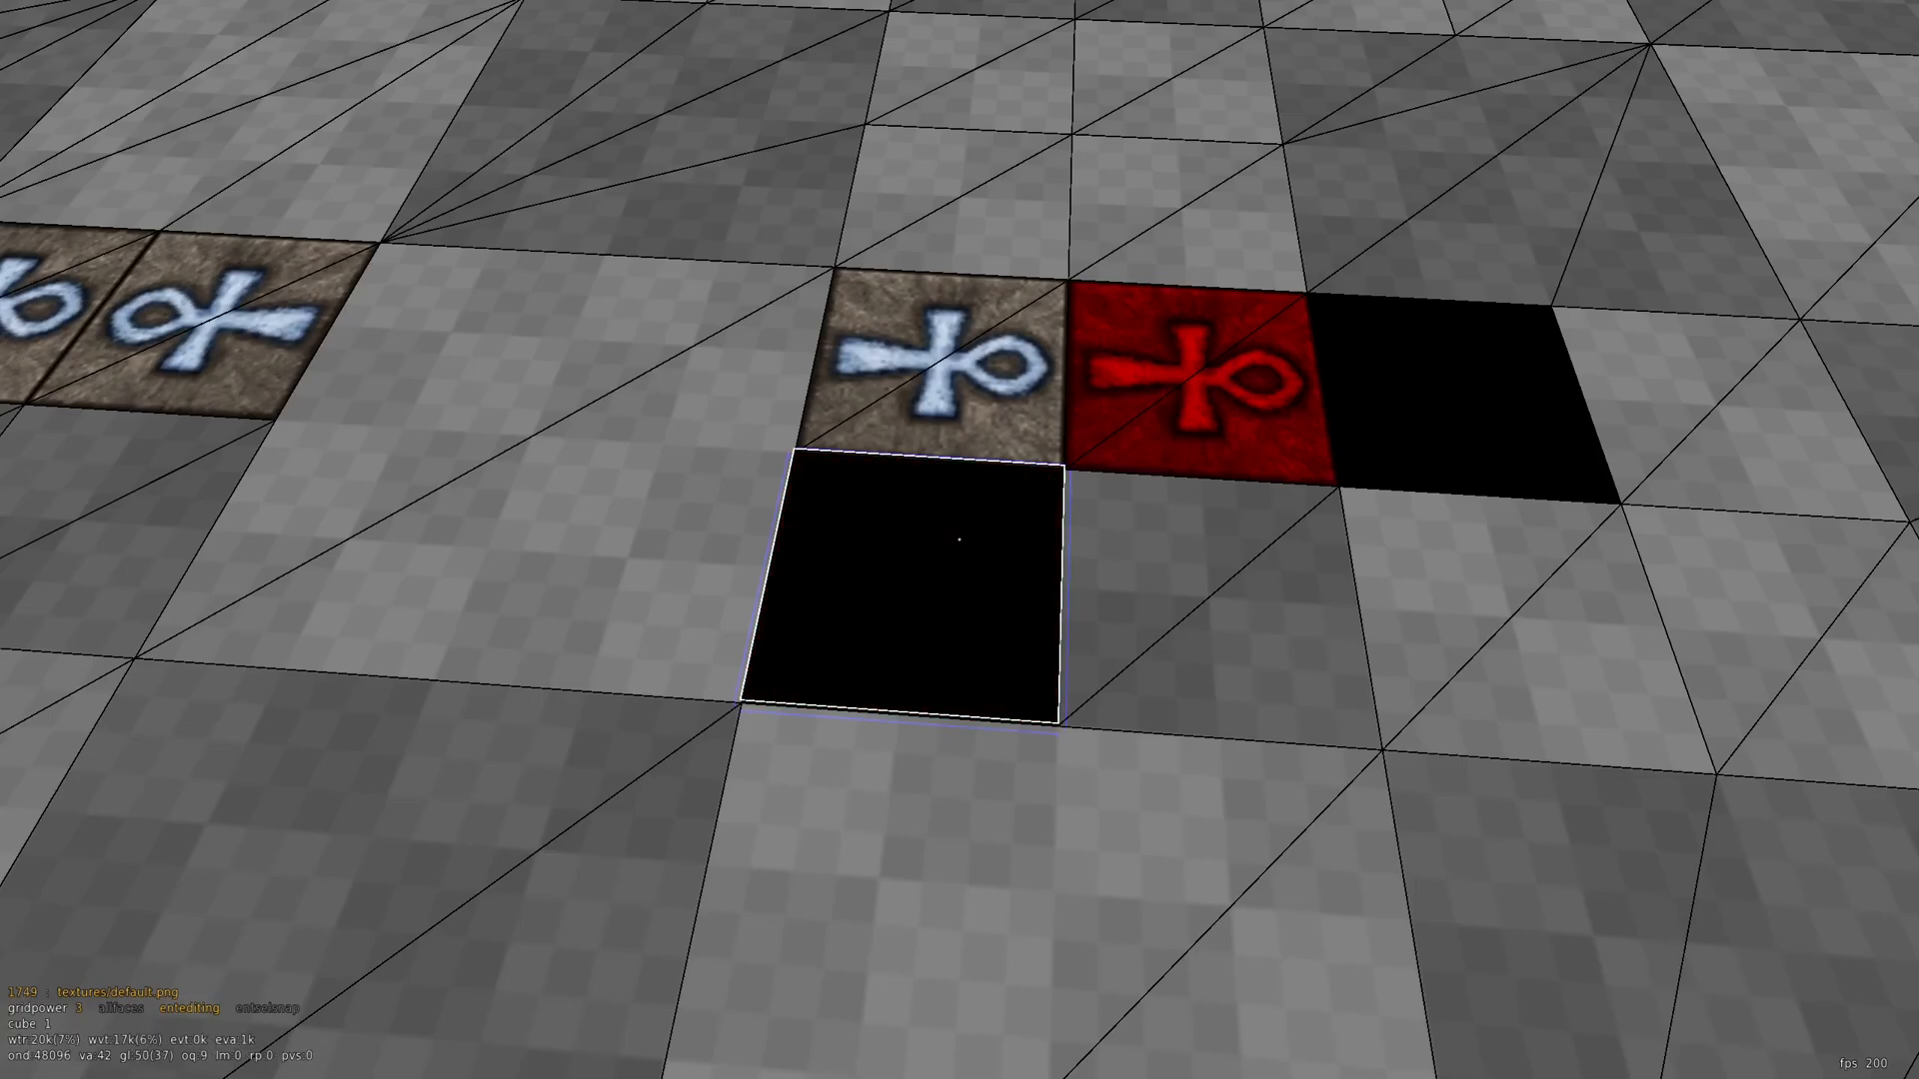
# Reset the selected floor cell to its untinted grey texture colour with vcolor
pyautogui.press('Up')
pyautogui.press('Delete')
pyautogui.write('1')
pyautogui.press('BackSpace')
pyautogui.press('BackSpace')
pyautogui.press('BackSpace')
pyautogui.press('BackSpace')
pyautogui.press('Return')
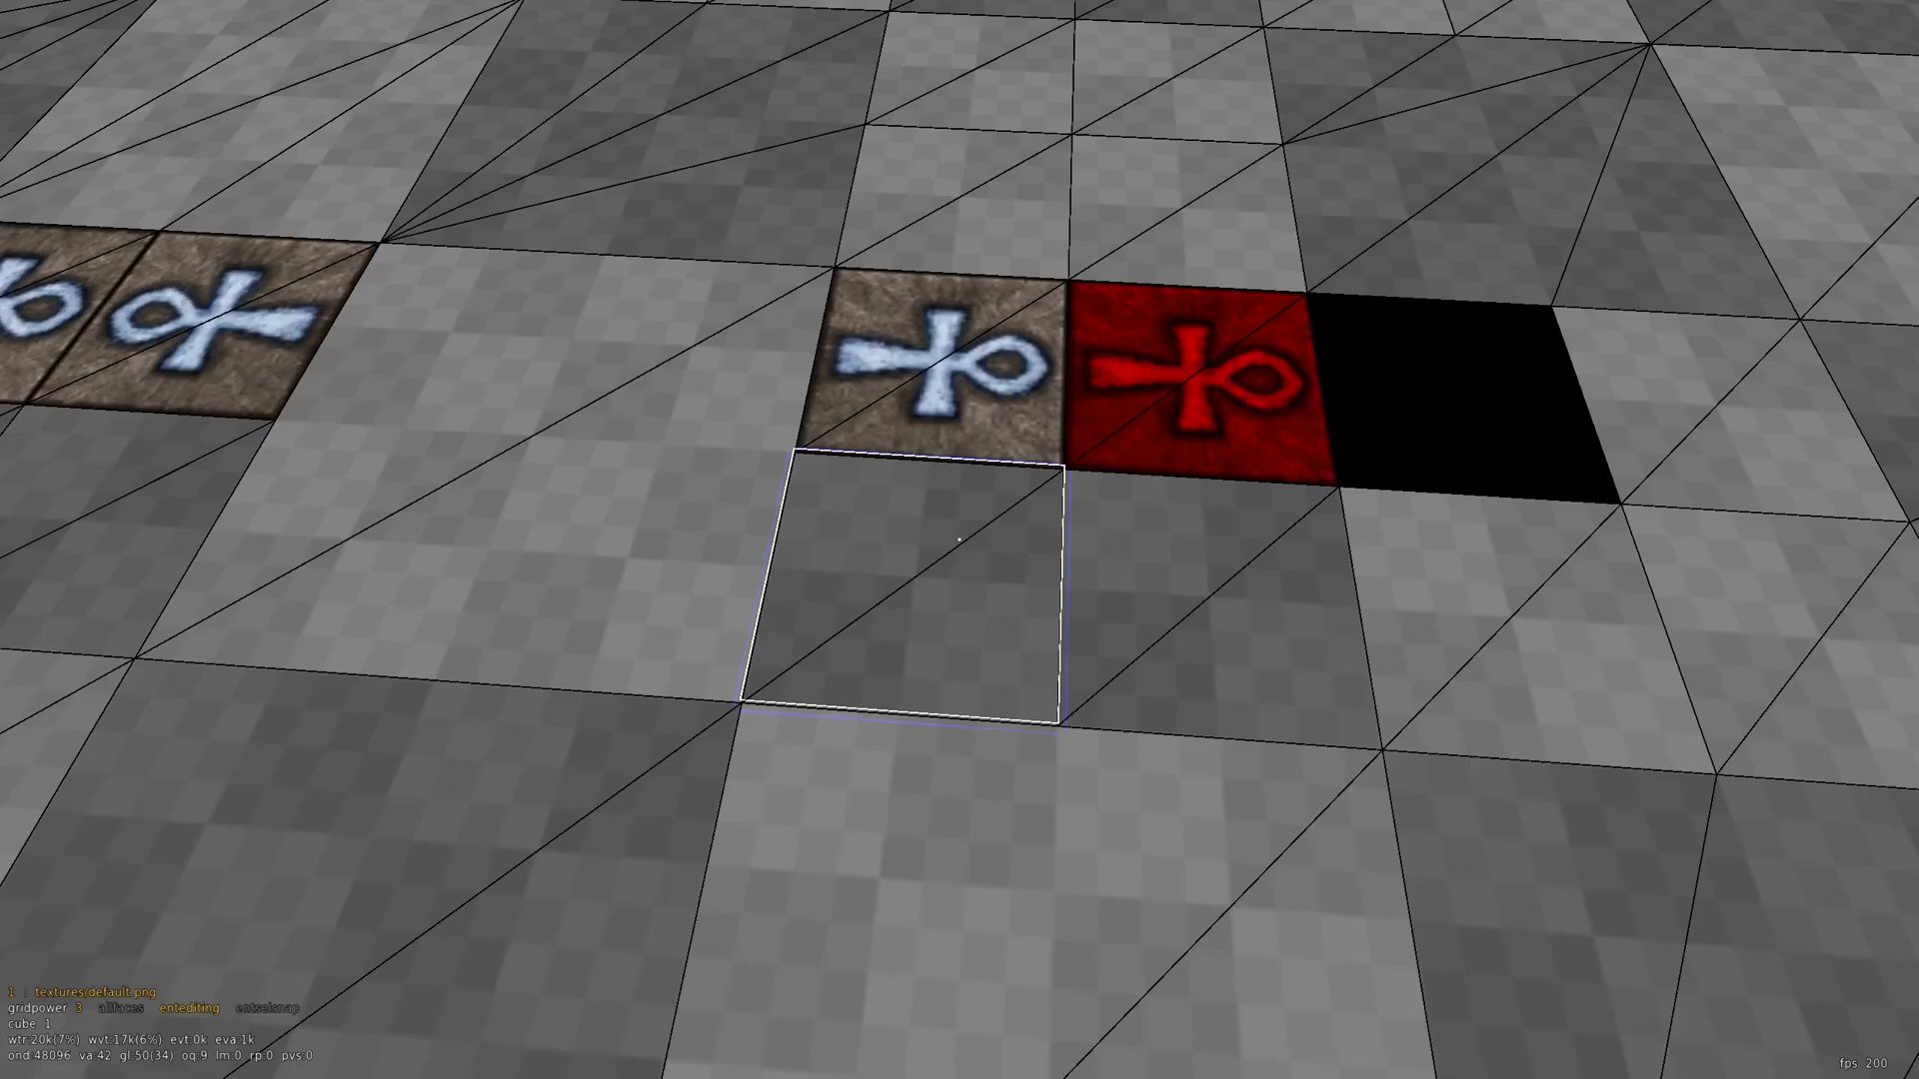
pyautogui.press('s')
pyautogui.press('s')
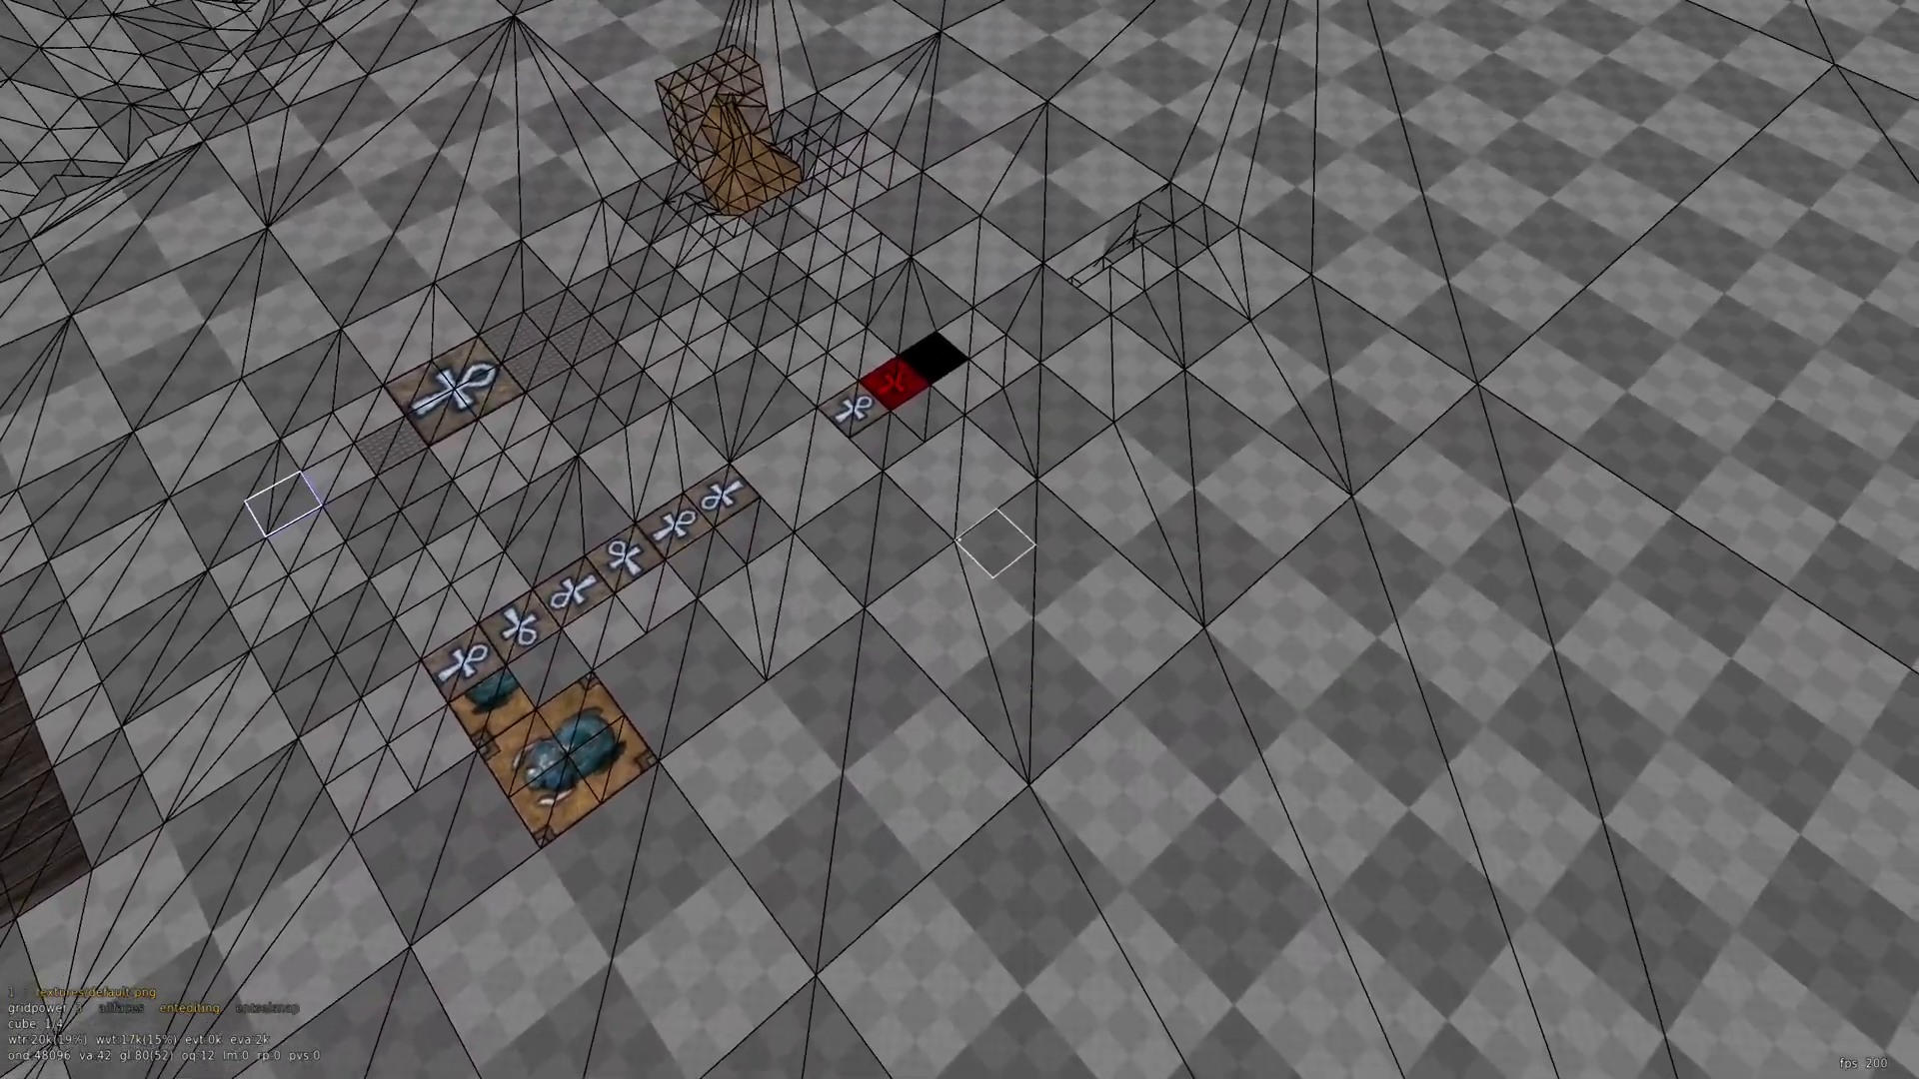
pyautogui.middleClick(960, 540)
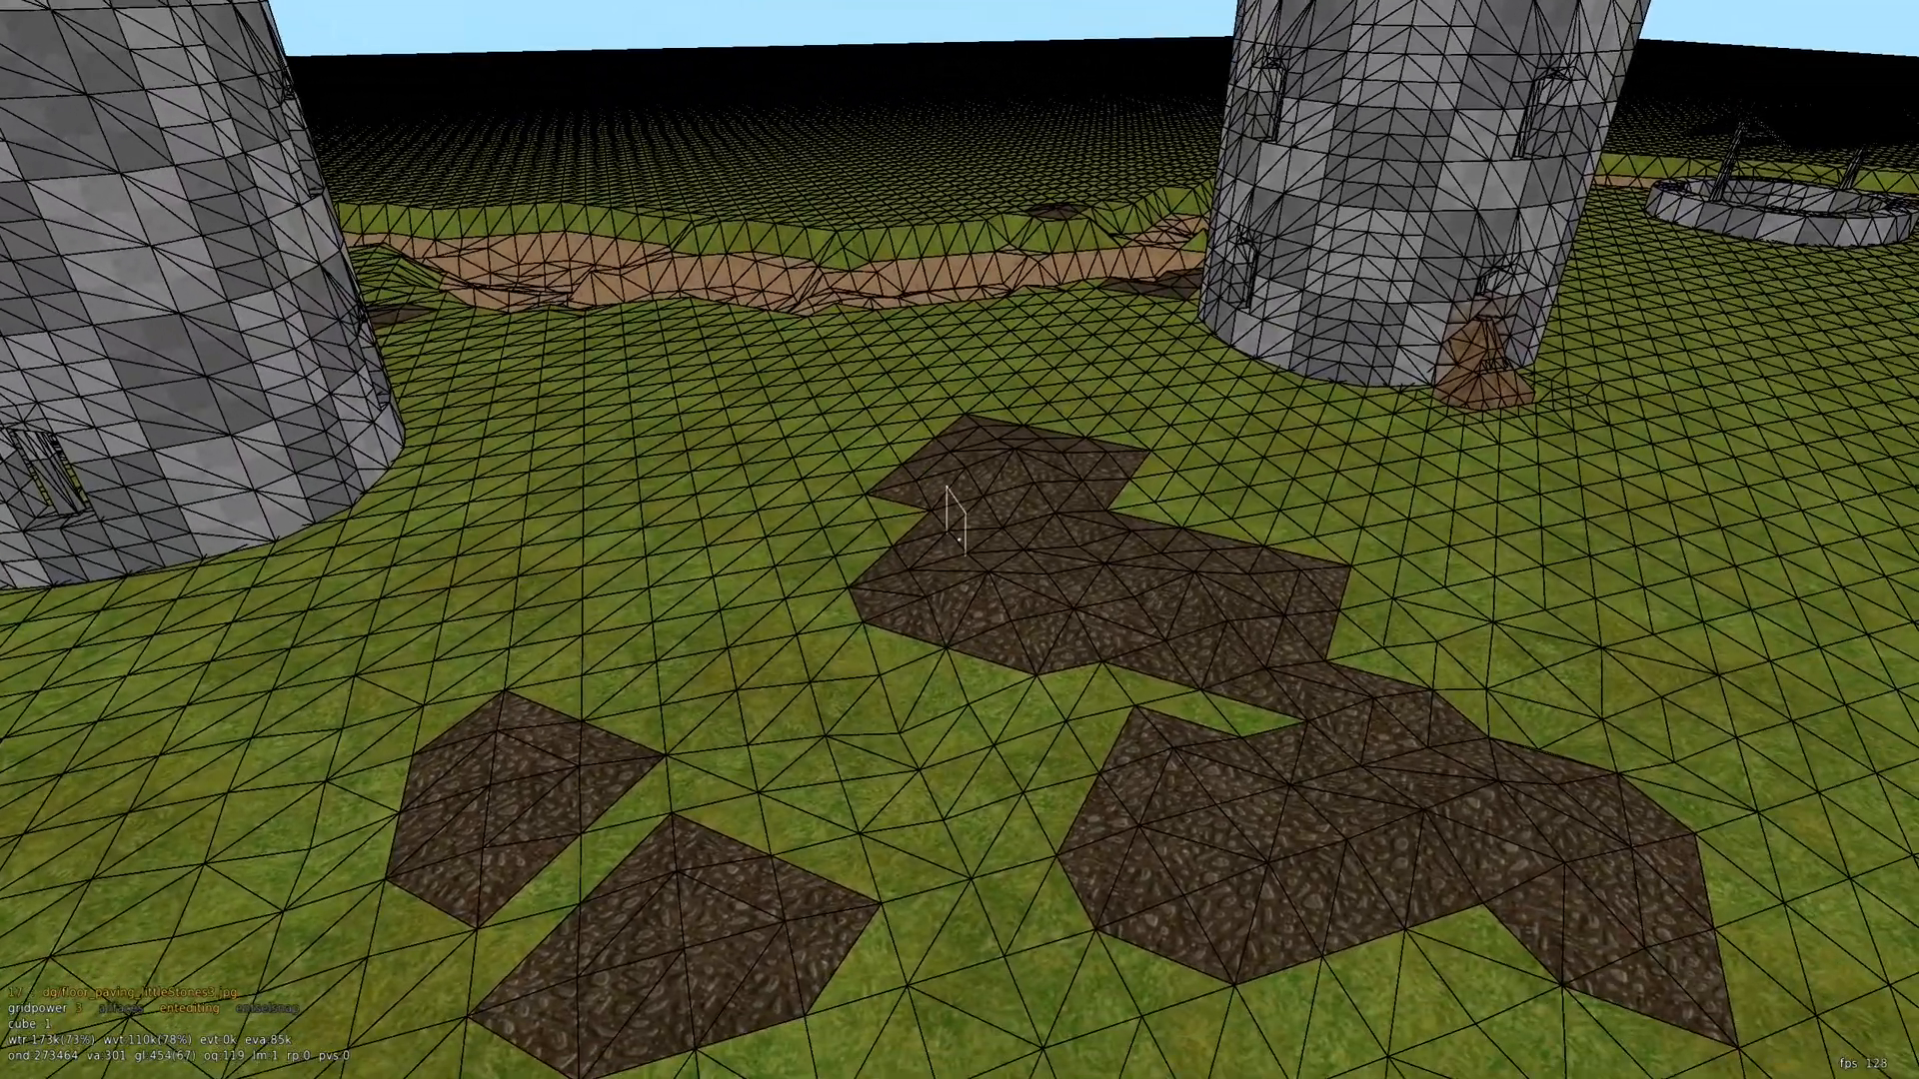
# Look up the texture slot numbers of the grass, the small-stone paving and the tower wall
pyautogui.press('F2')
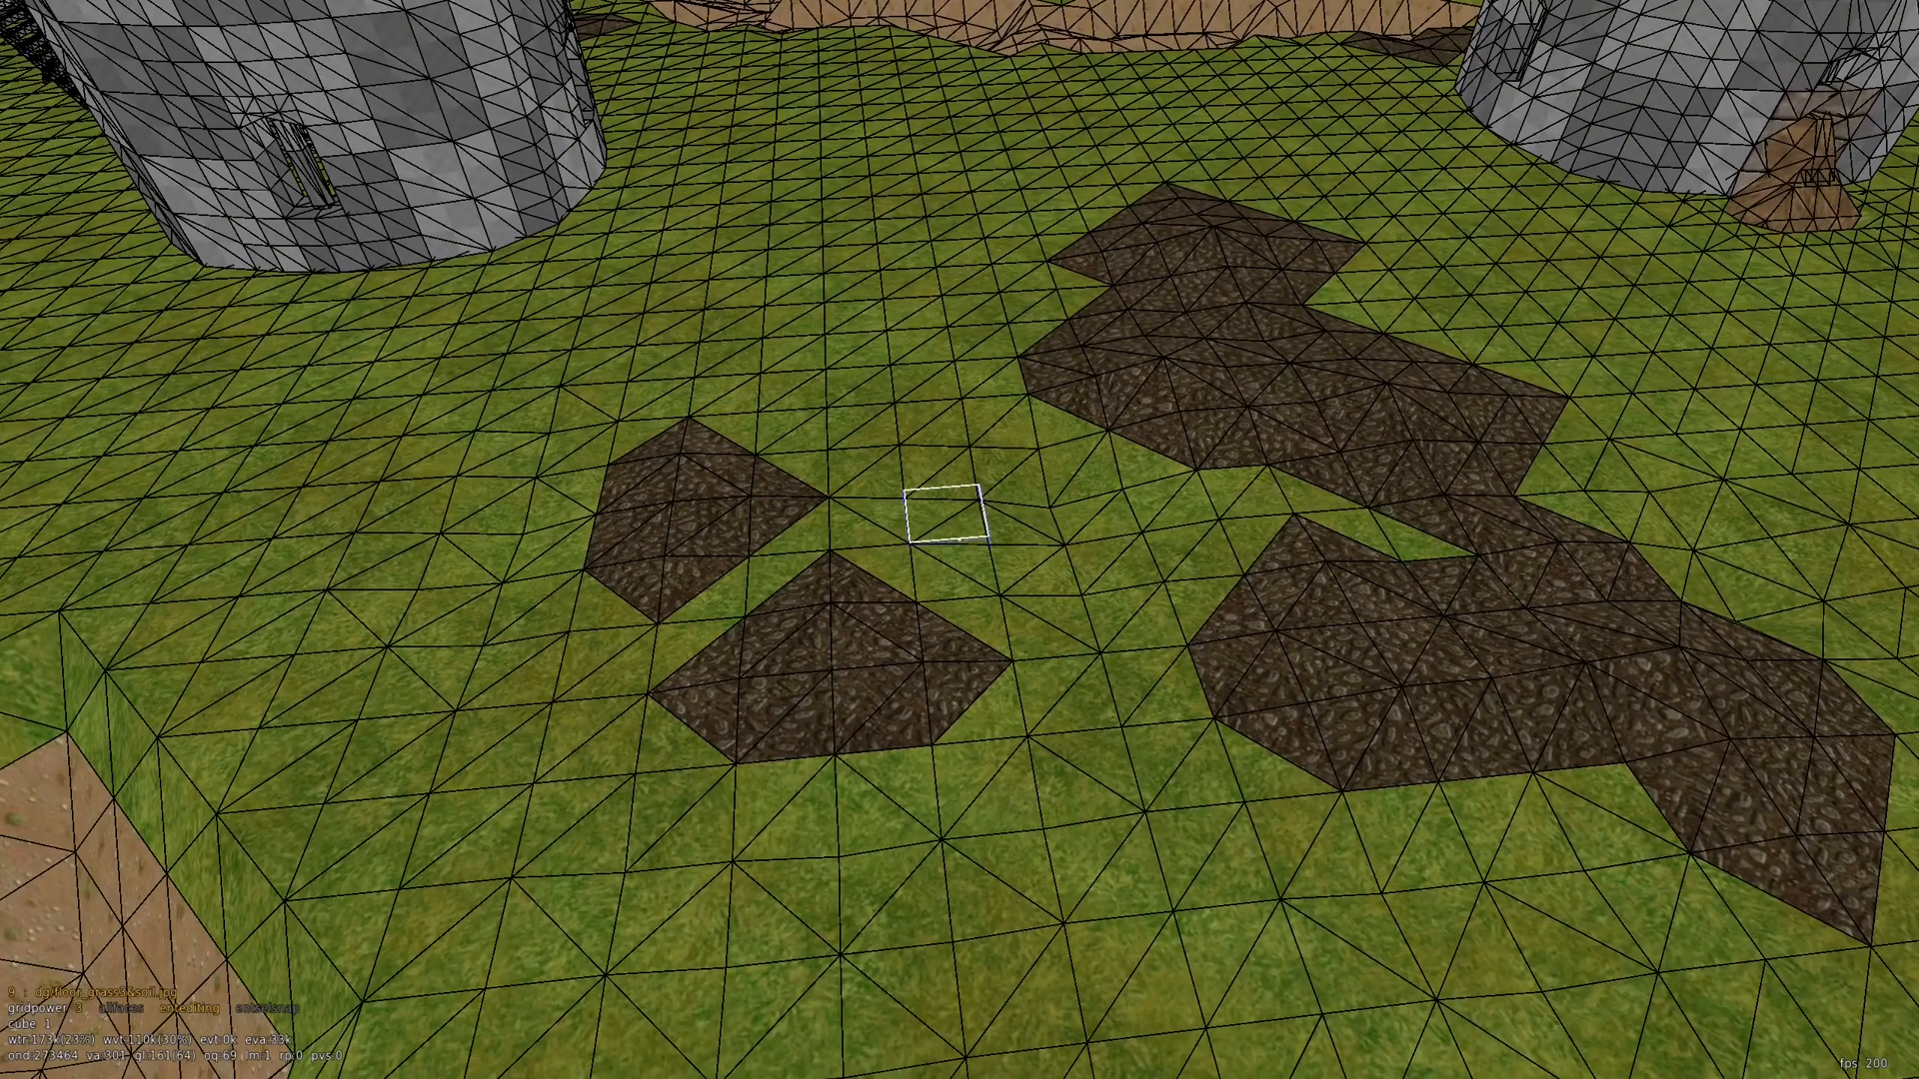
pyautogui.press('F9')
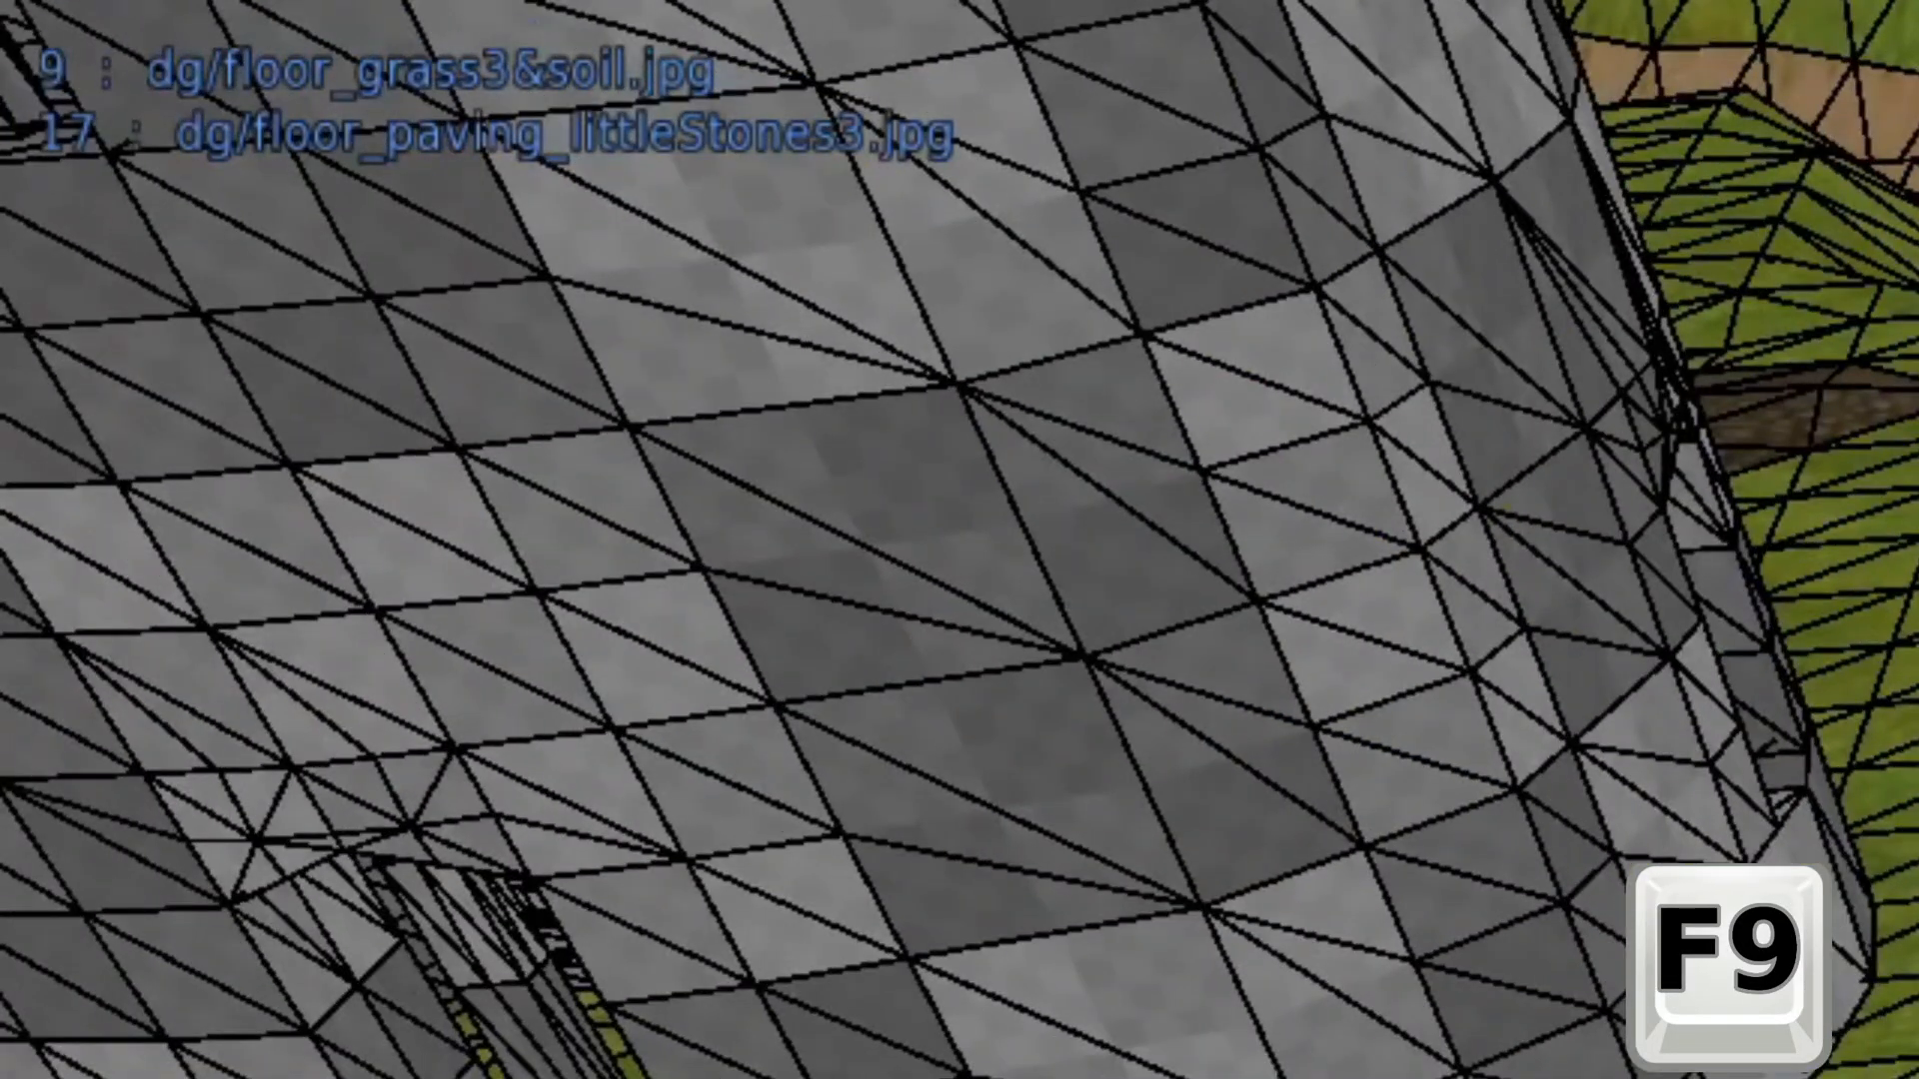
pyautogui.press('F9')
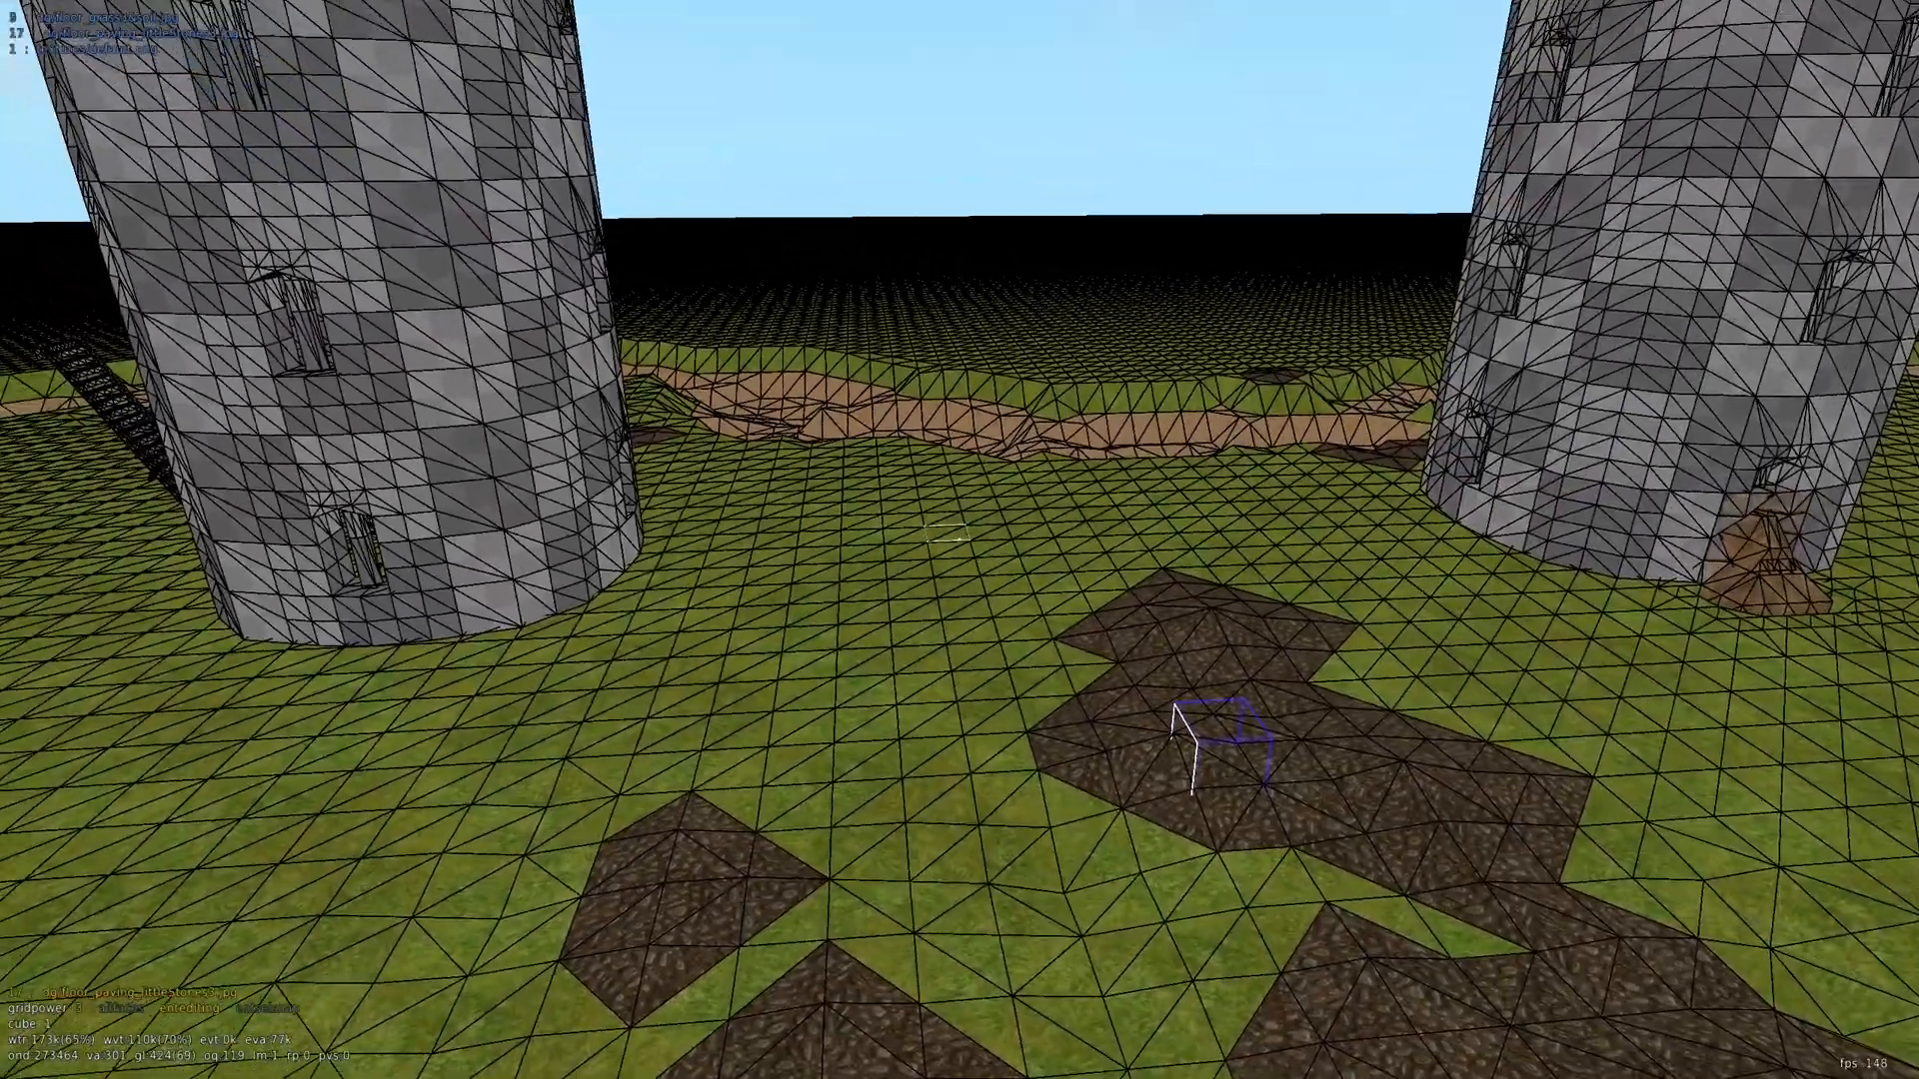
# Select the terrain area around the large small-stone patch and assign its blend layer with vlayer
pyautogui.moveTo(960, 540); pyautogui.dragTo(961, 541)
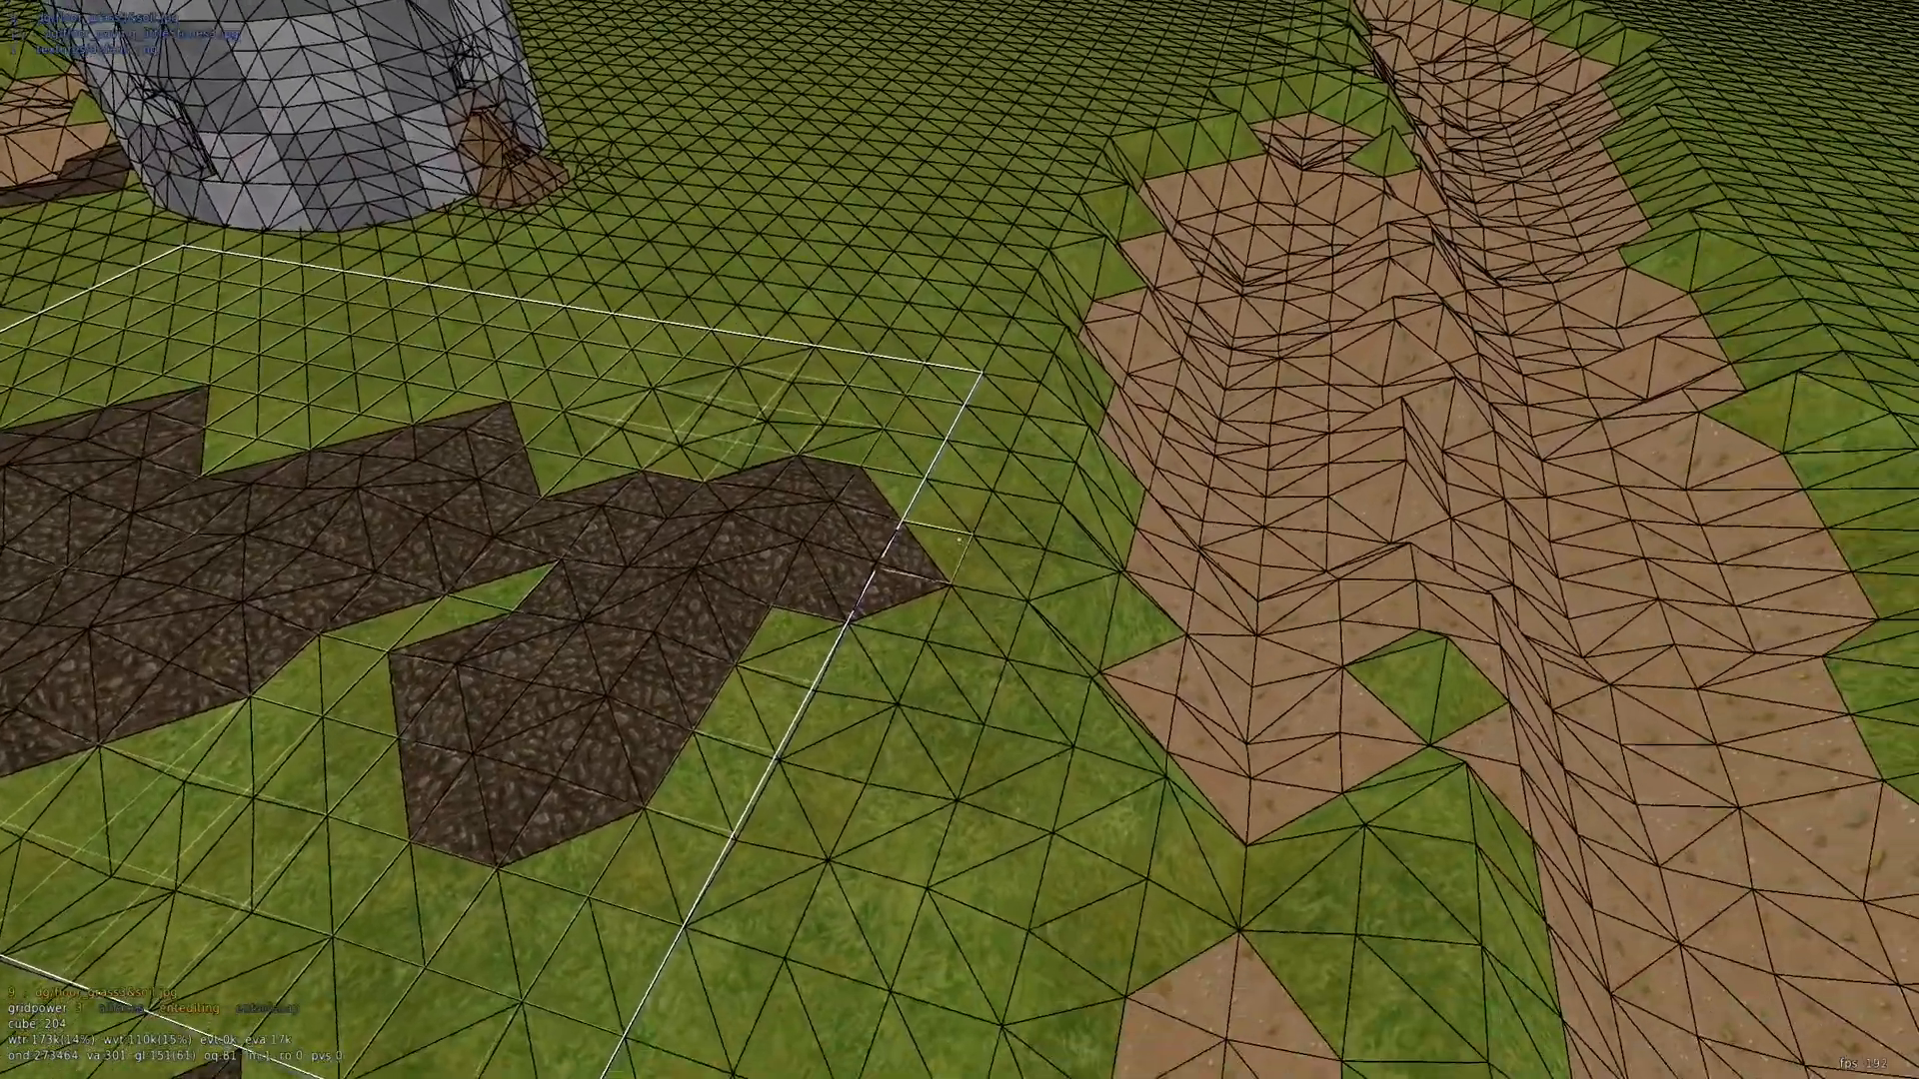
pyautogui.write('t/vlayer 1')
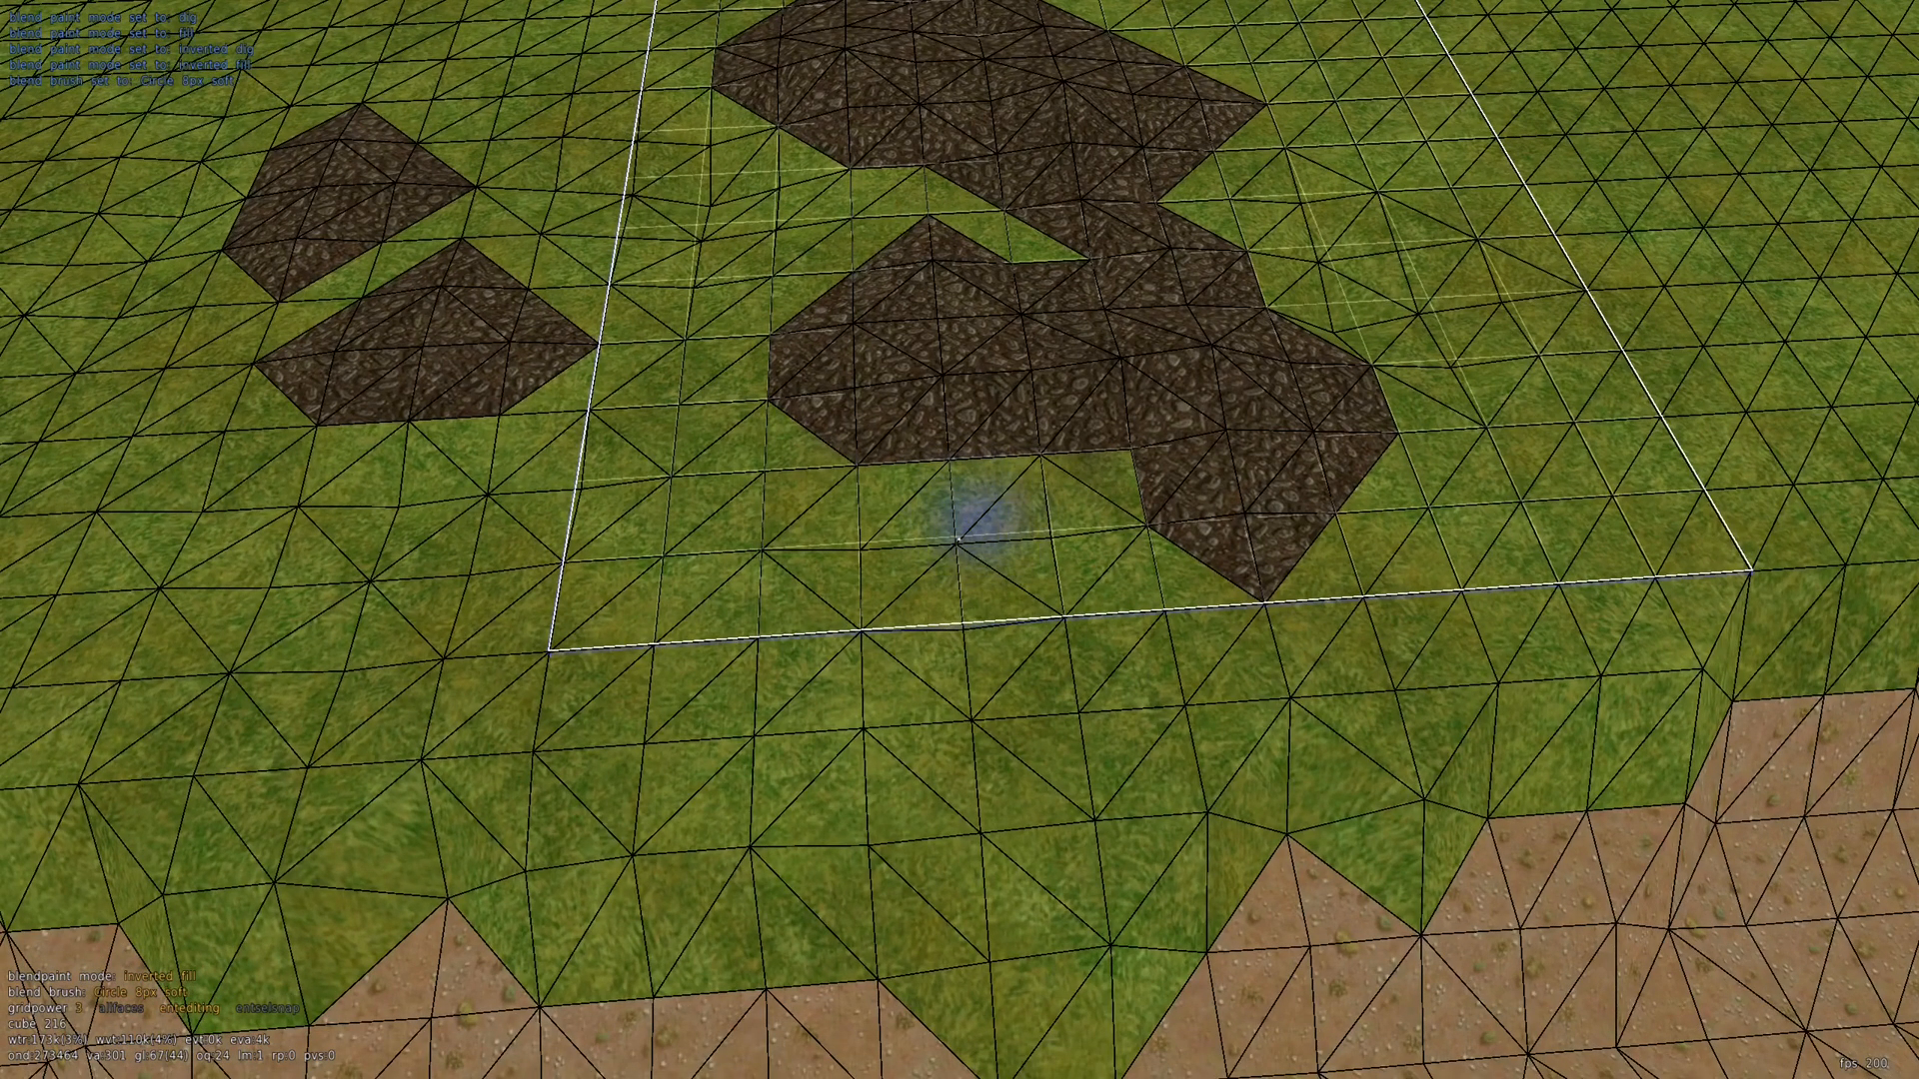
# Cycle through the blend brushes to a stronger circular brush for blend painting on the selected terrain
pyautogui.press('9')
pyautogui.press('9')
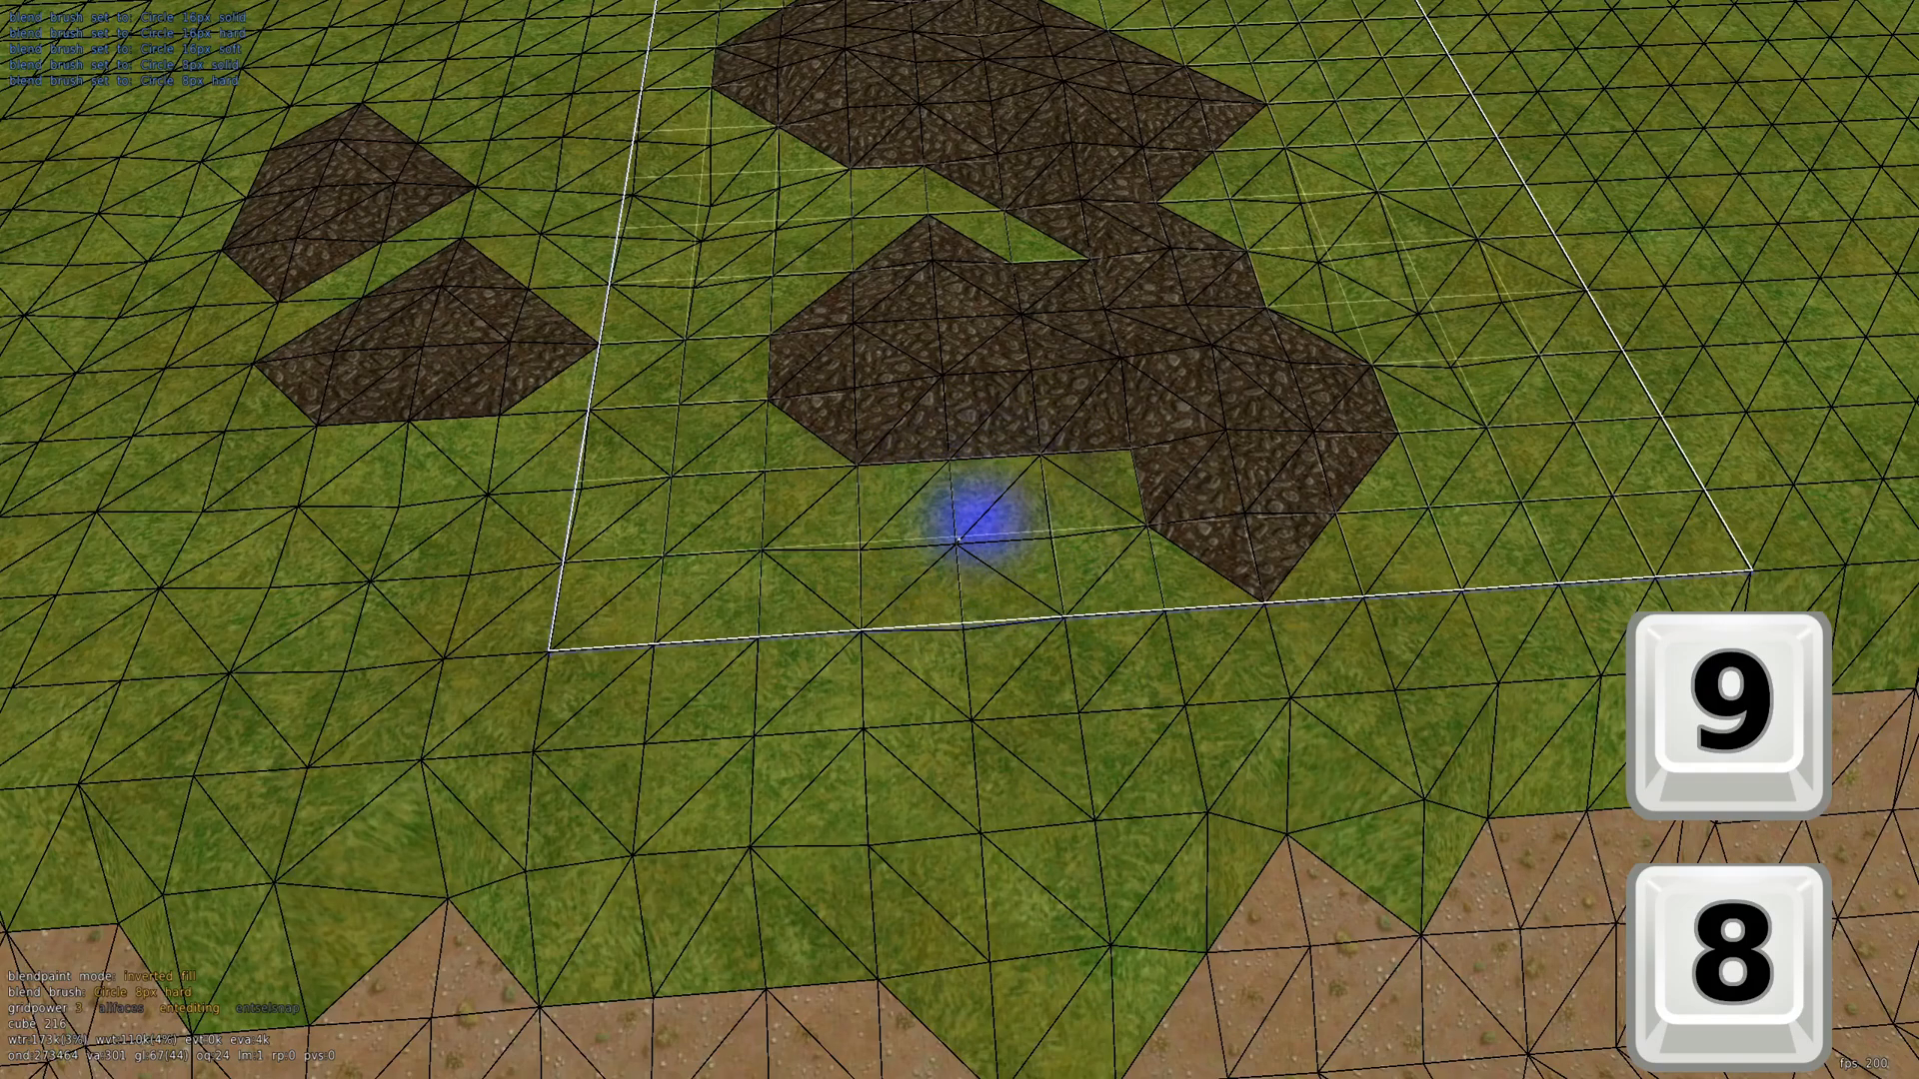
pyautogui.press('9')
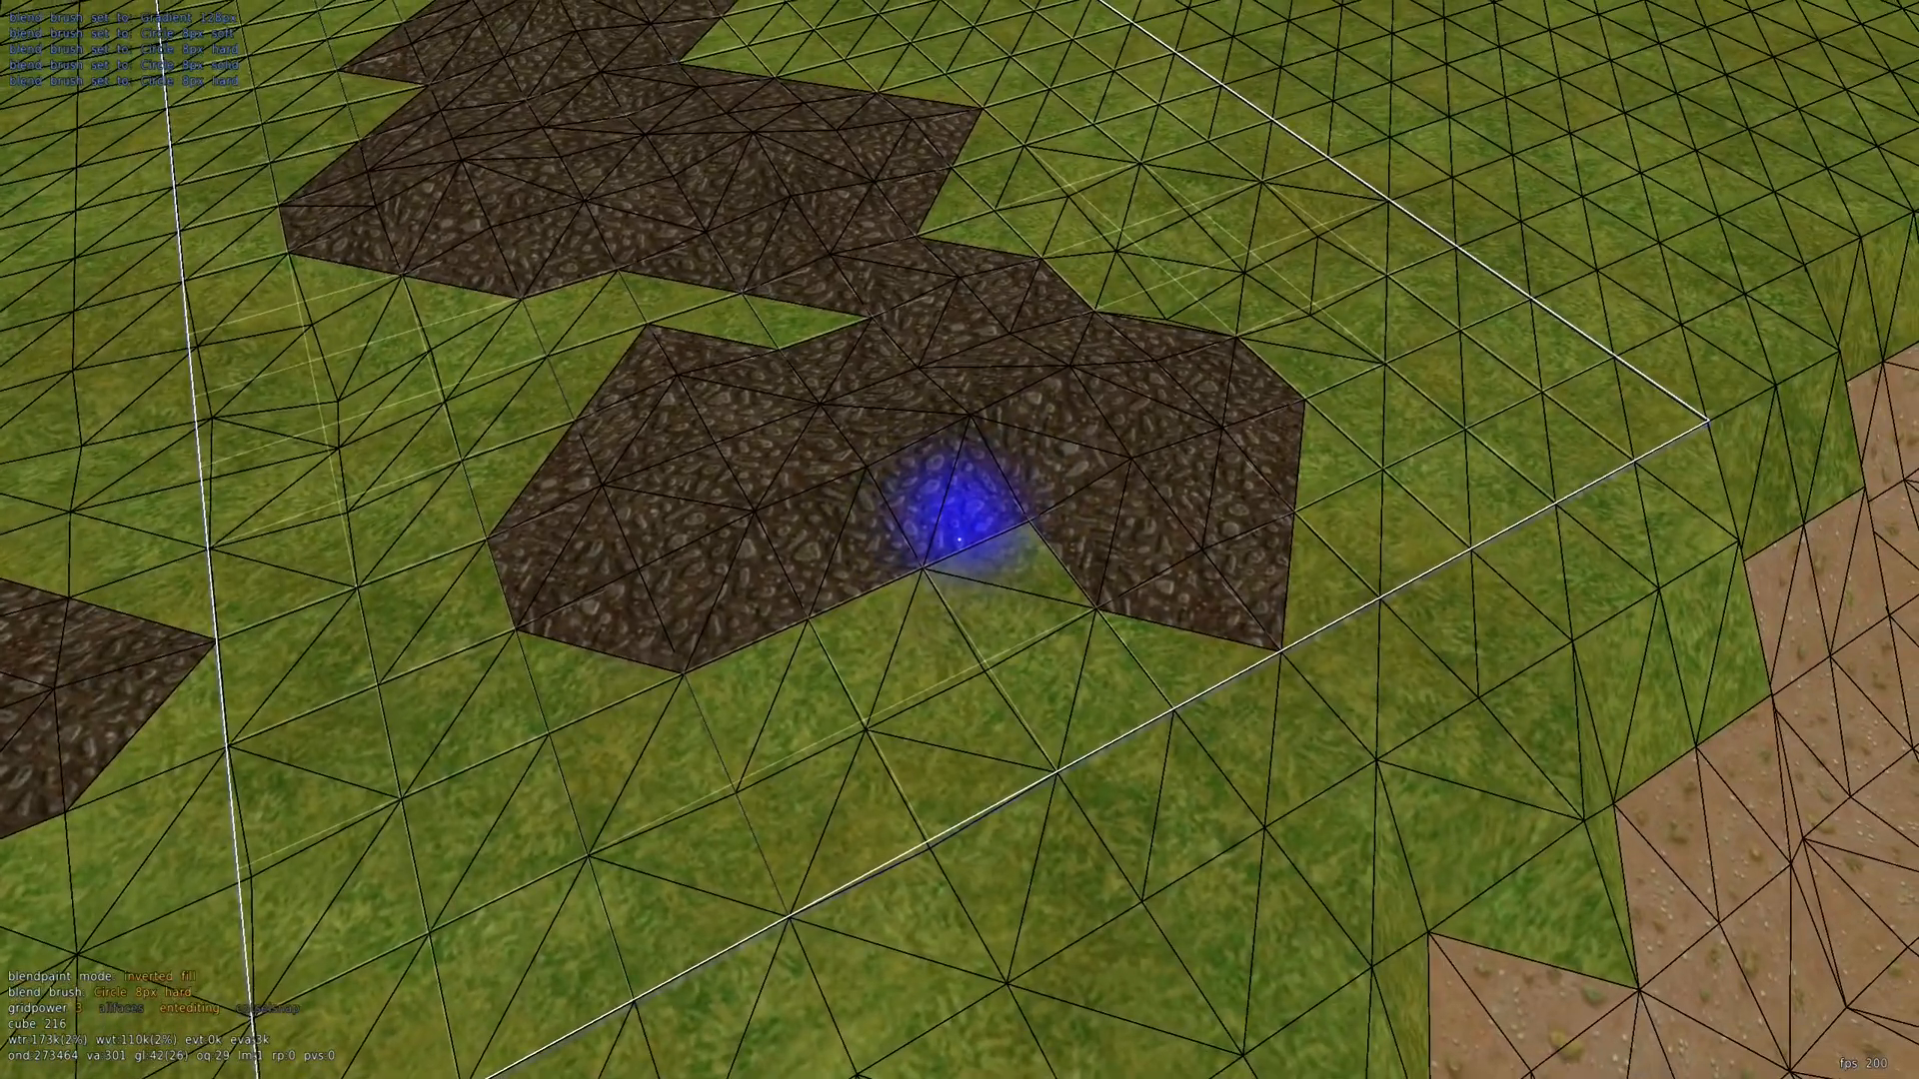
# Turn blend painting off, re-enable it in Dig mode, and paint soft grass-to-stone transitions along the near edge of the large stone patch
pyautogui.press('KP_0')
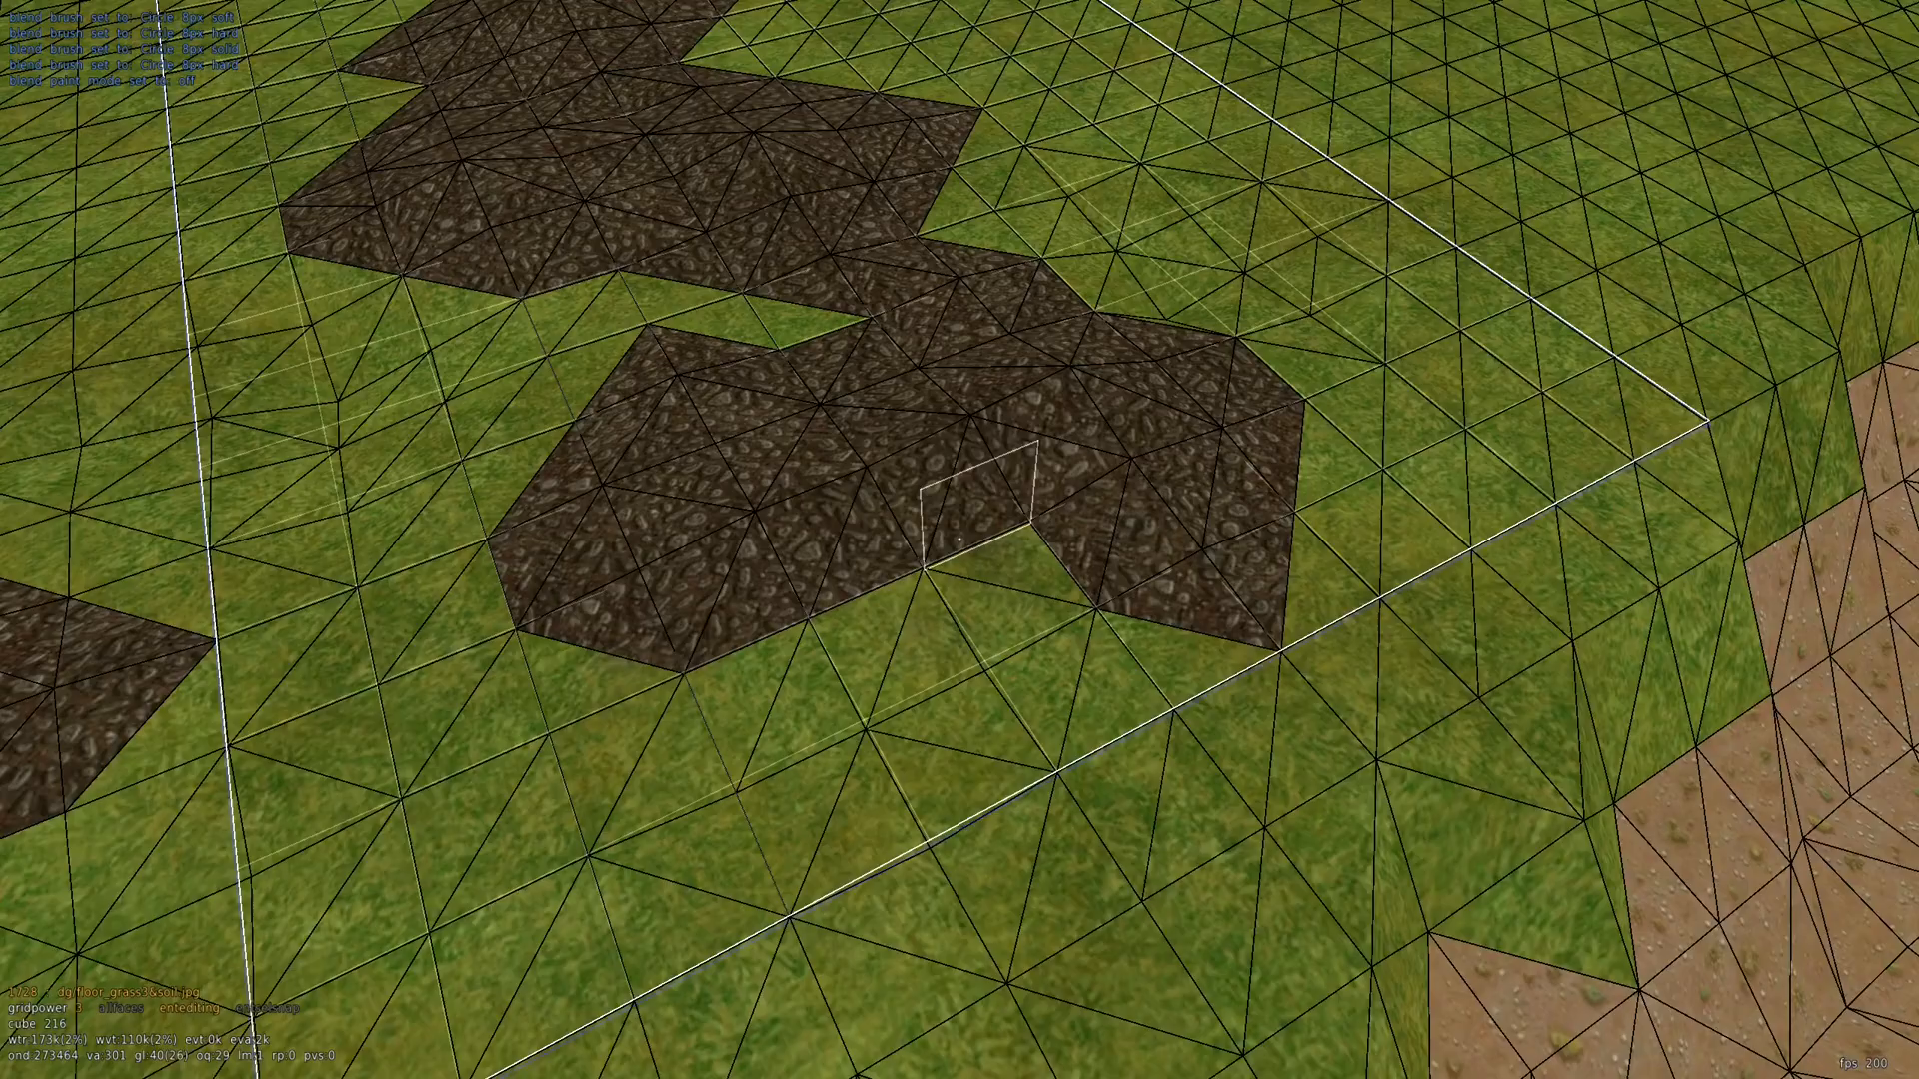
pyautogui.press('0')
pyautogui.press('KP_2')
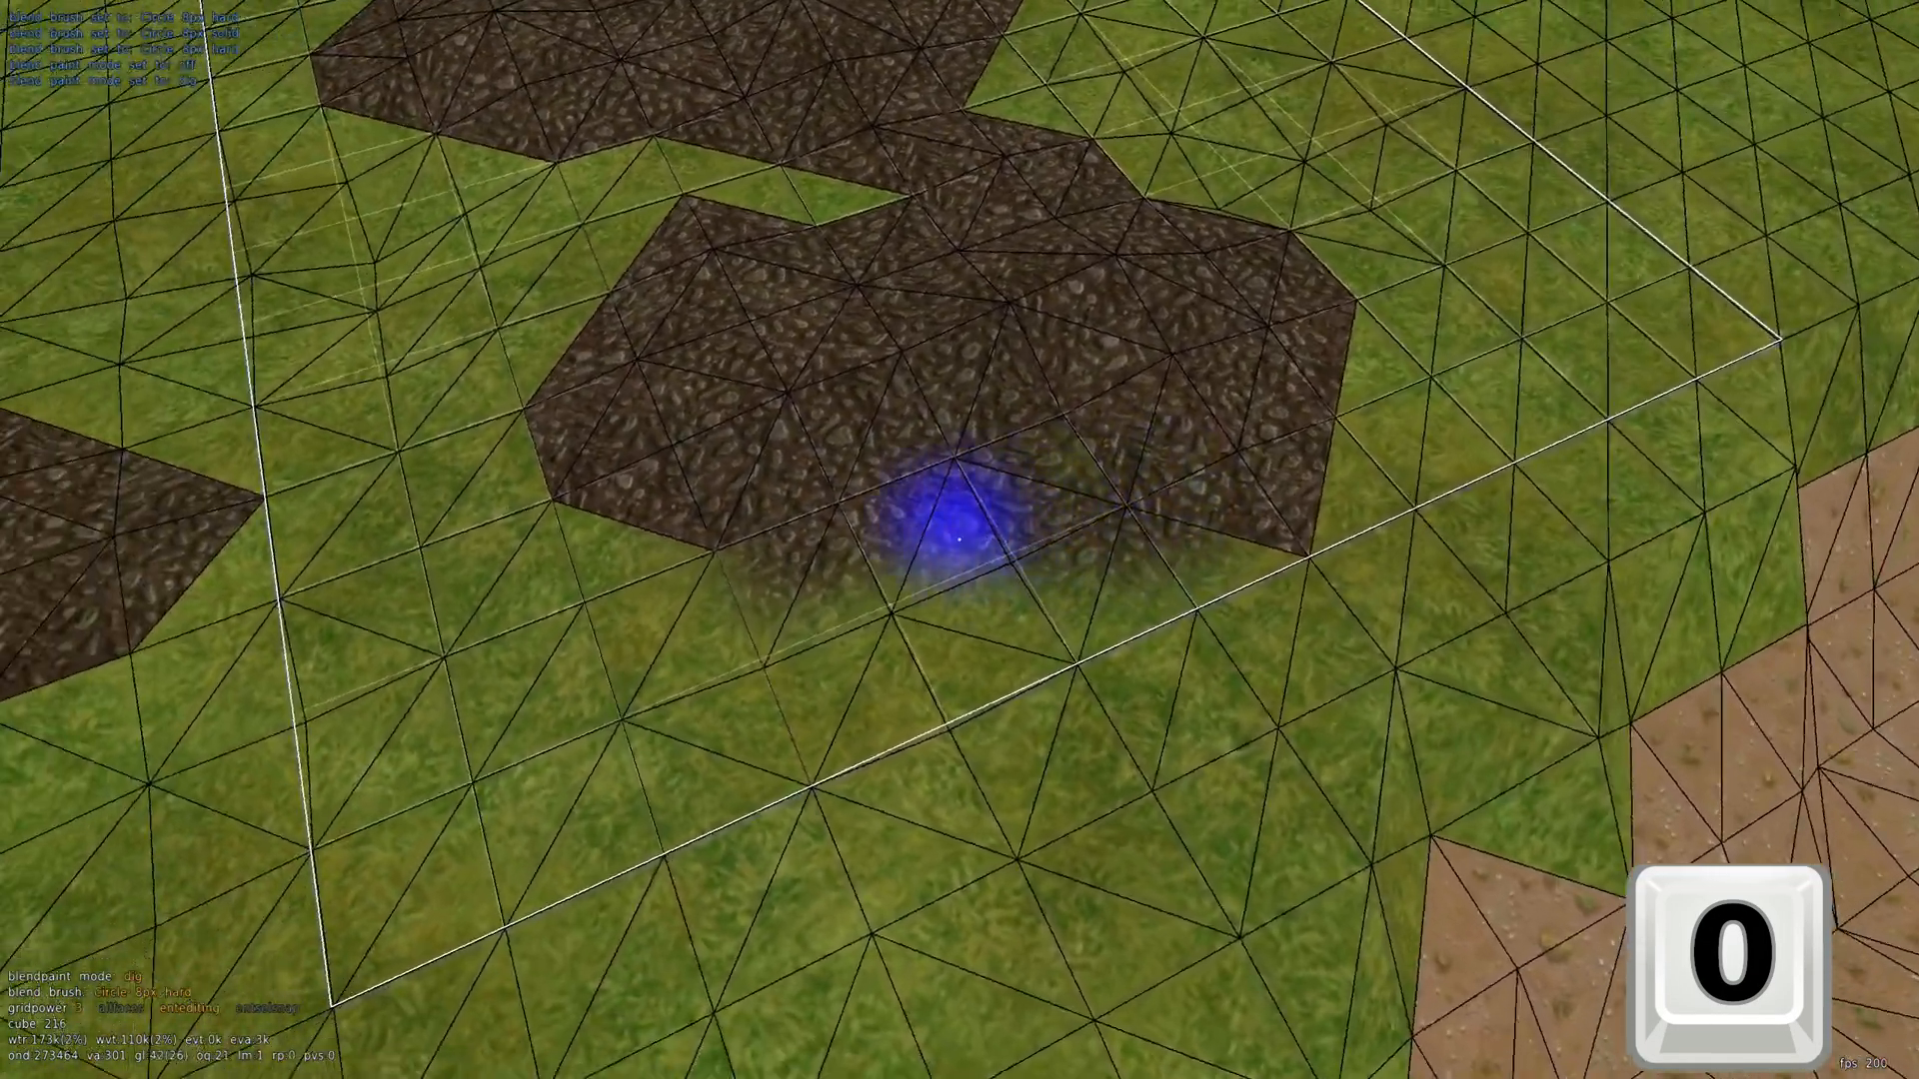
pyautogui.moveTo(958, 539)
pyautogui.mouseDown()
pyautogui.moveTo(986, 527)
pyautogui.moveTo(933, 541)
pyautogui.moveTo(966, 538)
pyautogui.mouseUp()
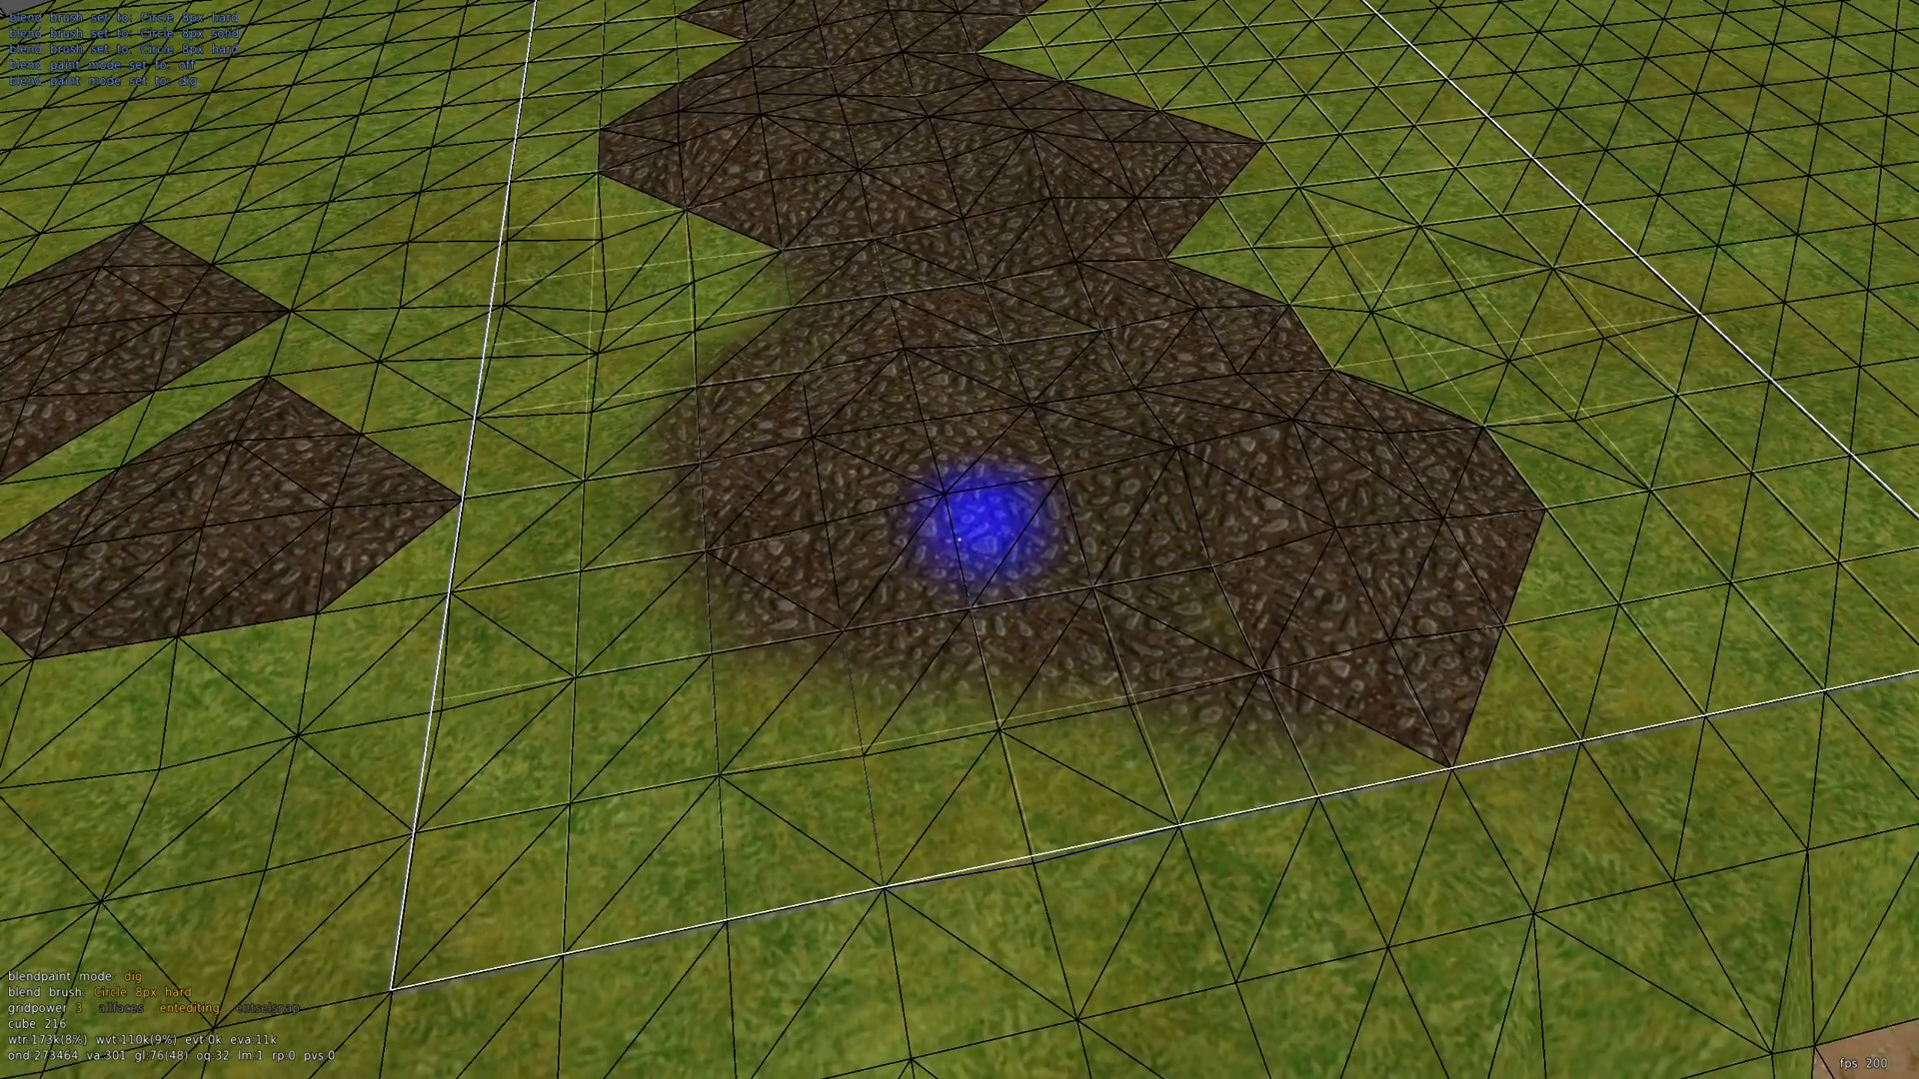
# Toggle fullbright lighting on and off several times over the blended terrain to compare its appearance
pyautogui.press('l')
pyautogui.press('l')
pyautogui.press('l')
pyautogui.press('l')
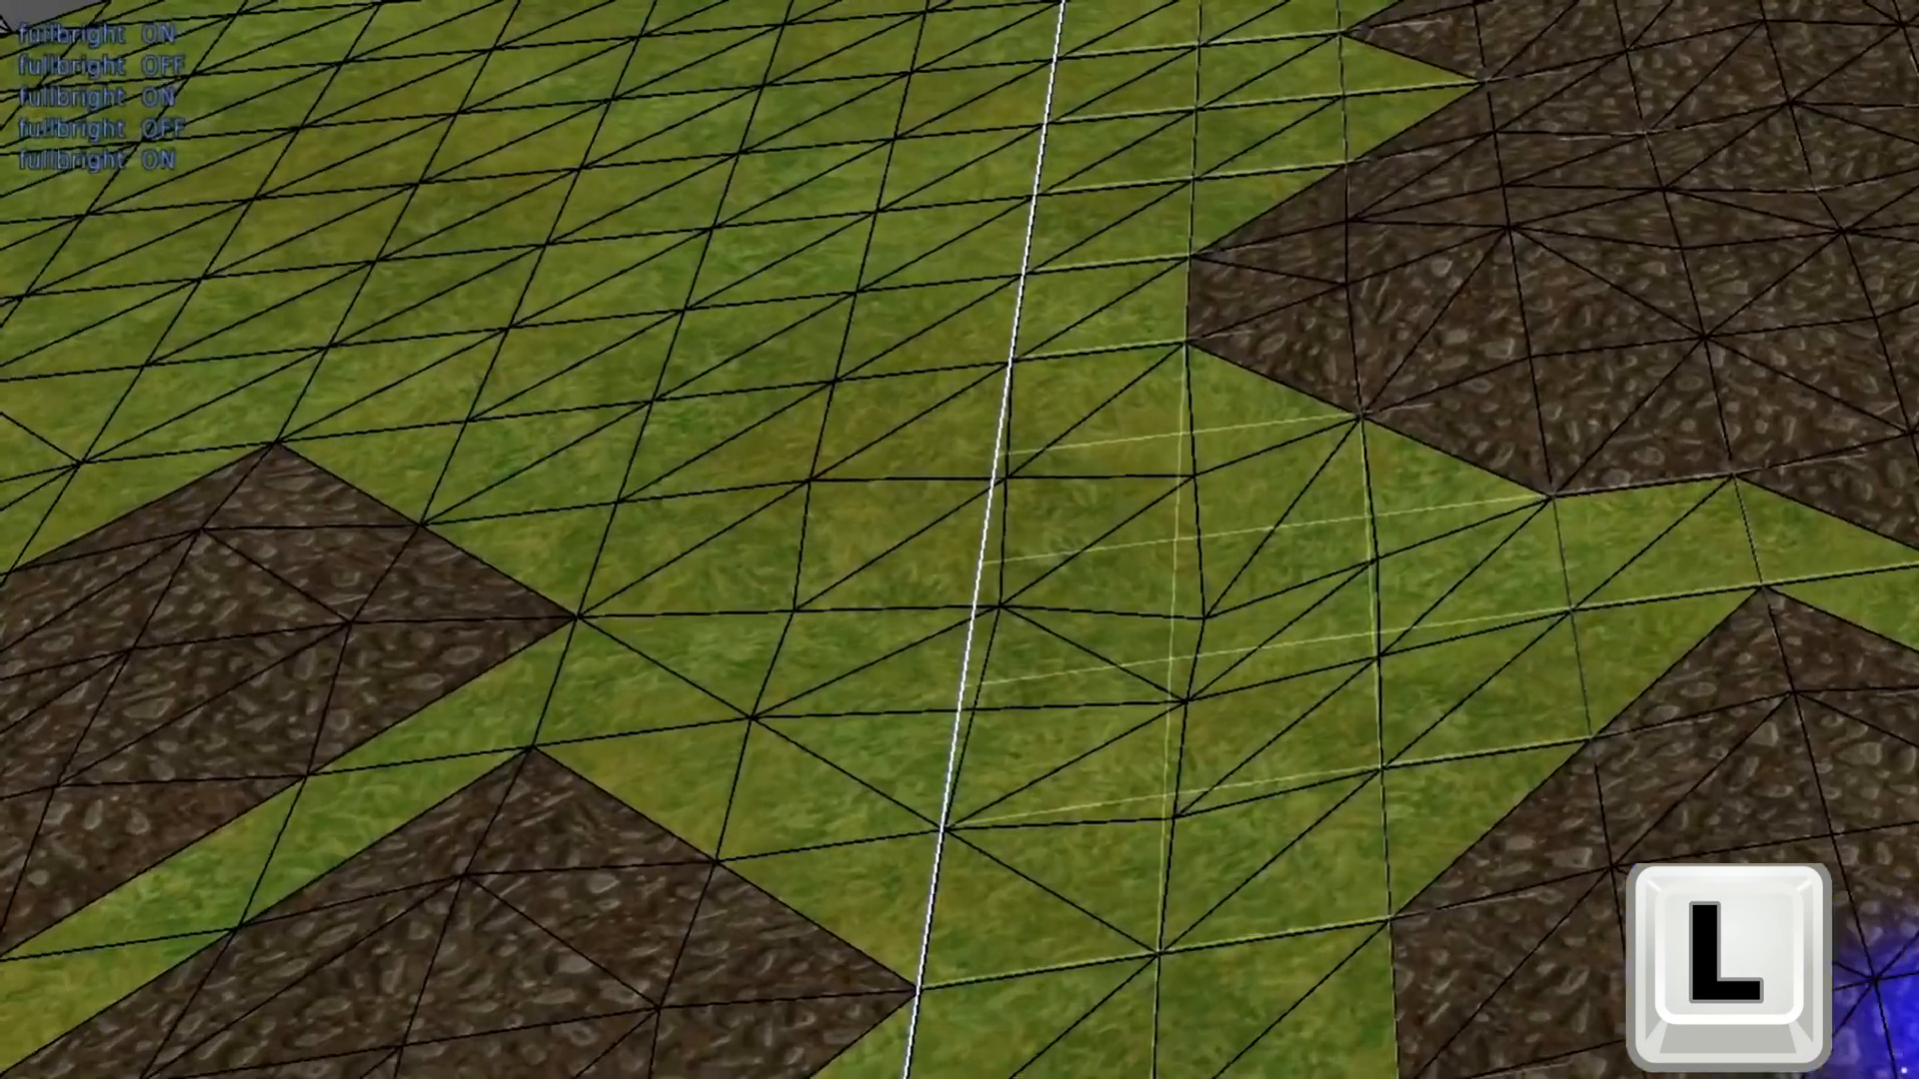
pyautogui.press('l')
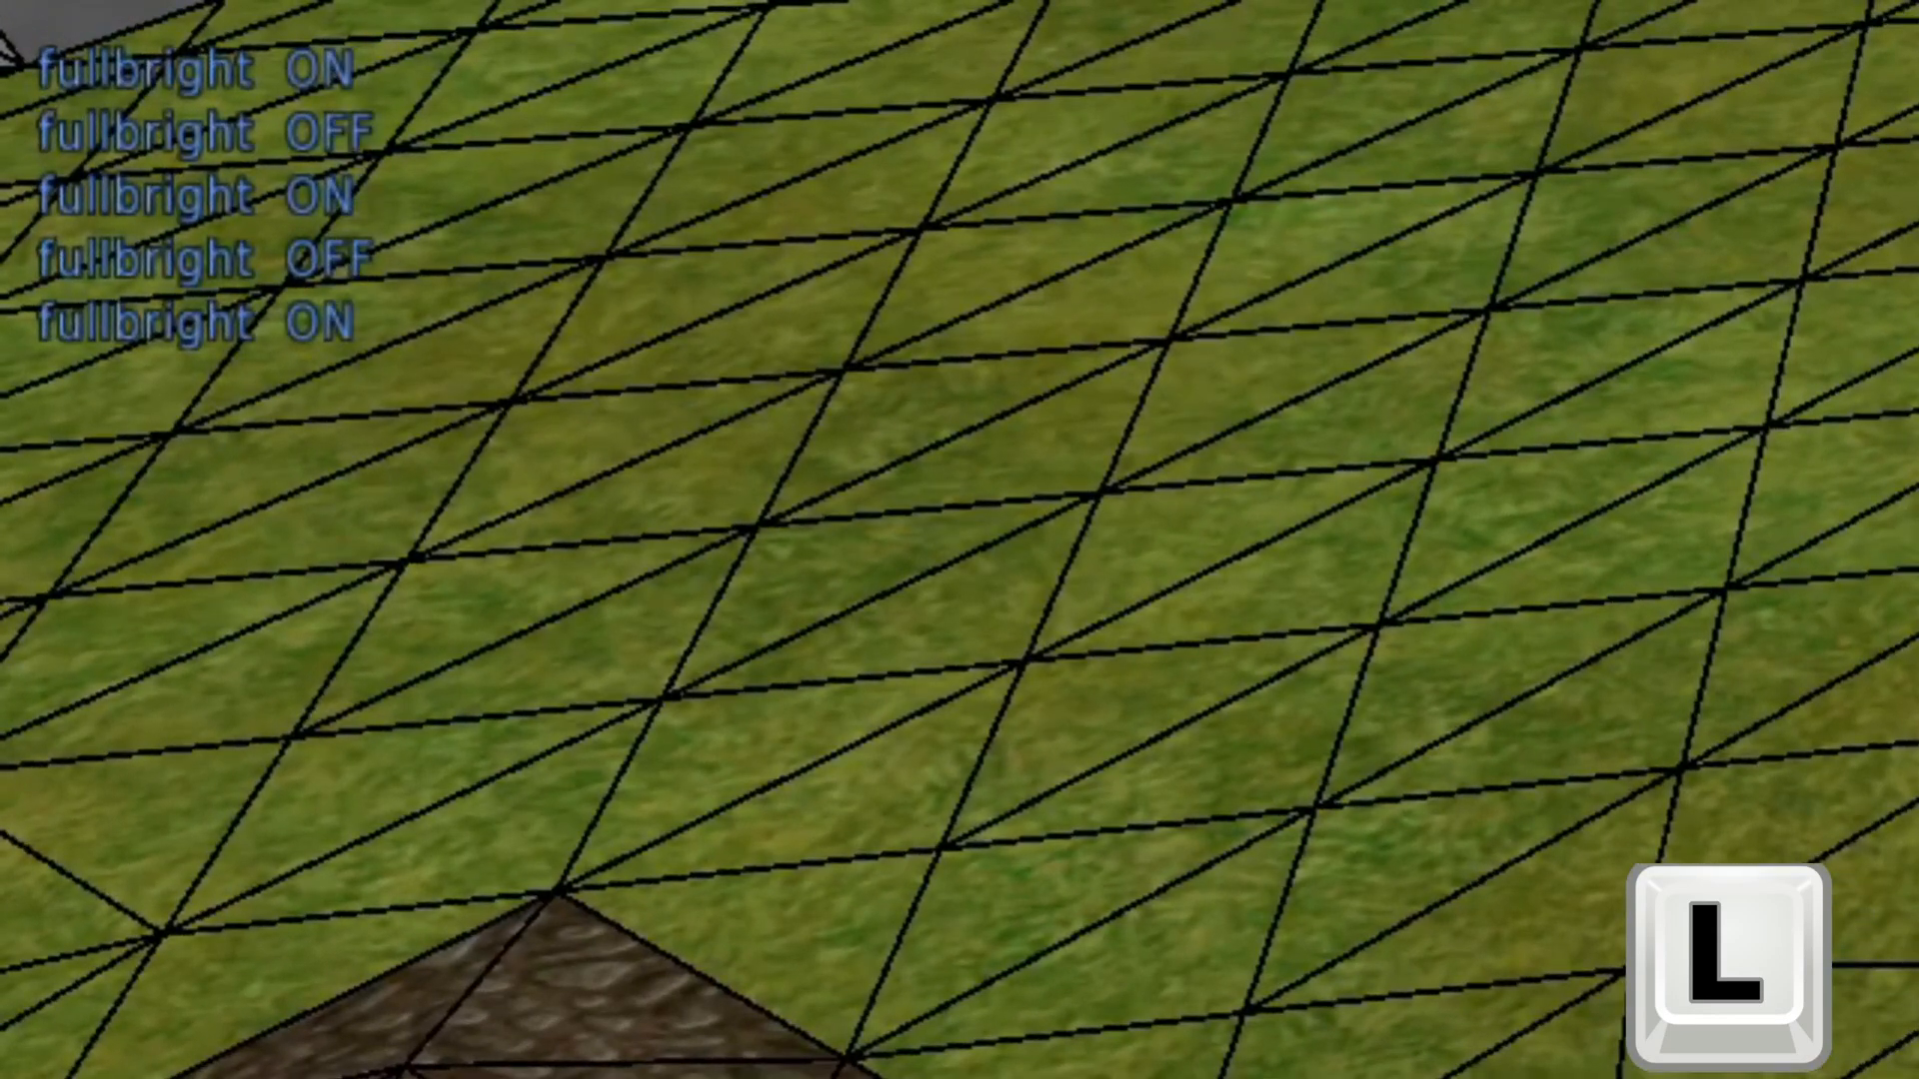
pyautogui.press('l')
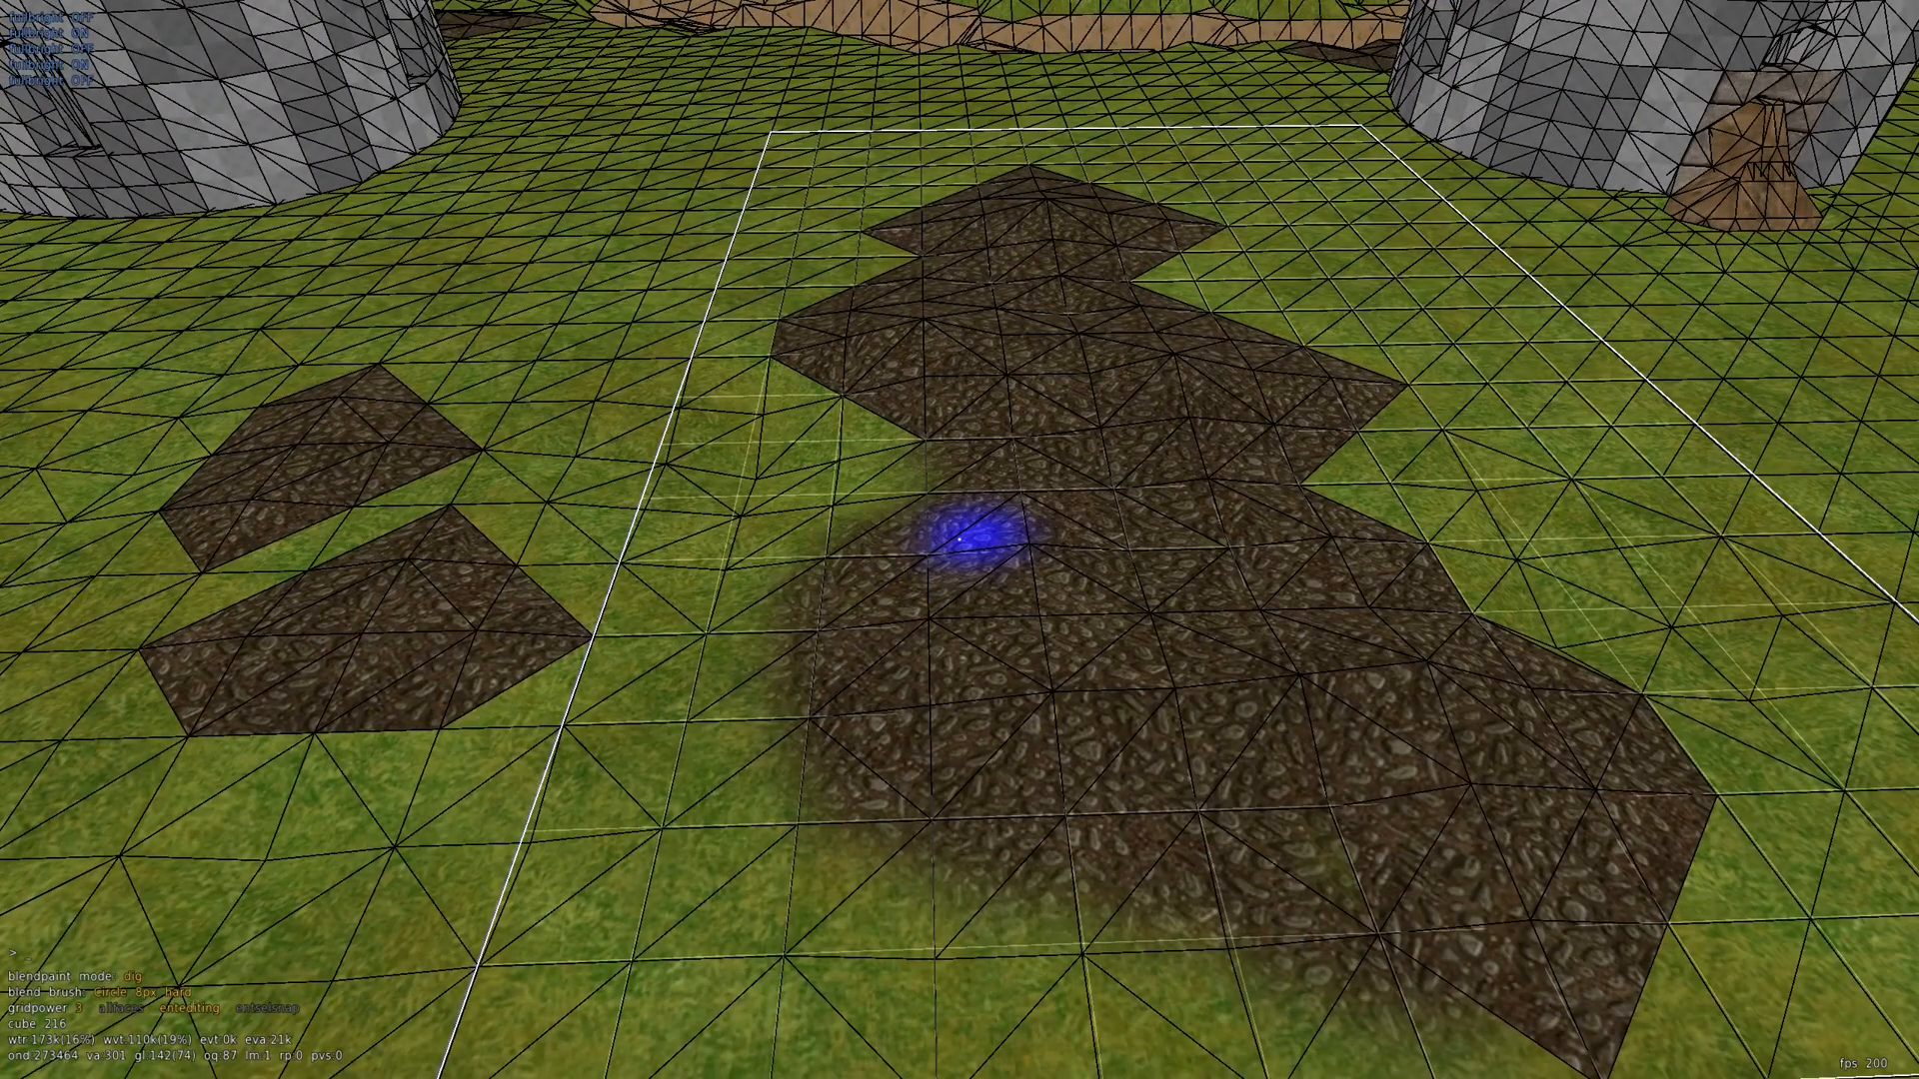
# Recall the most recent console command and run it again on the selected terrain
pyautogui.press('Up')
pyautogui.press('Return')
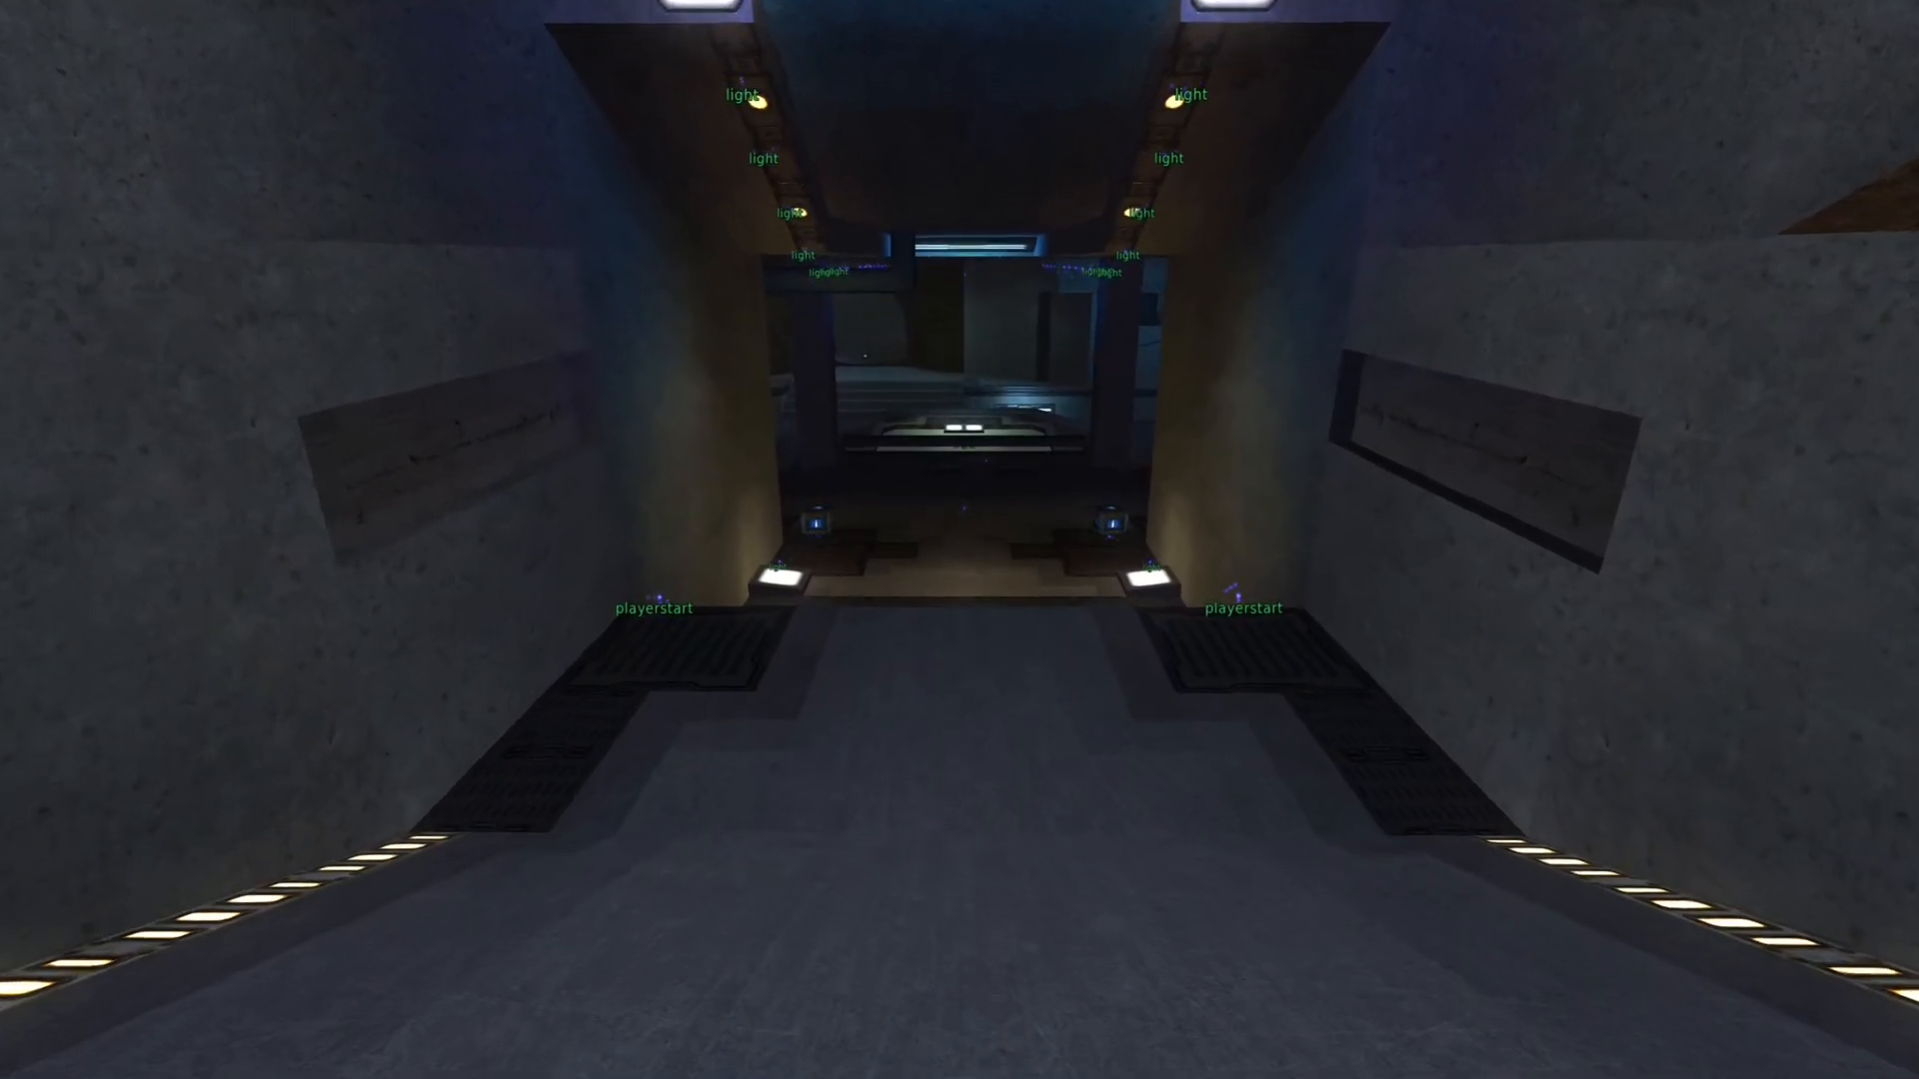
pyautogui.press('w')
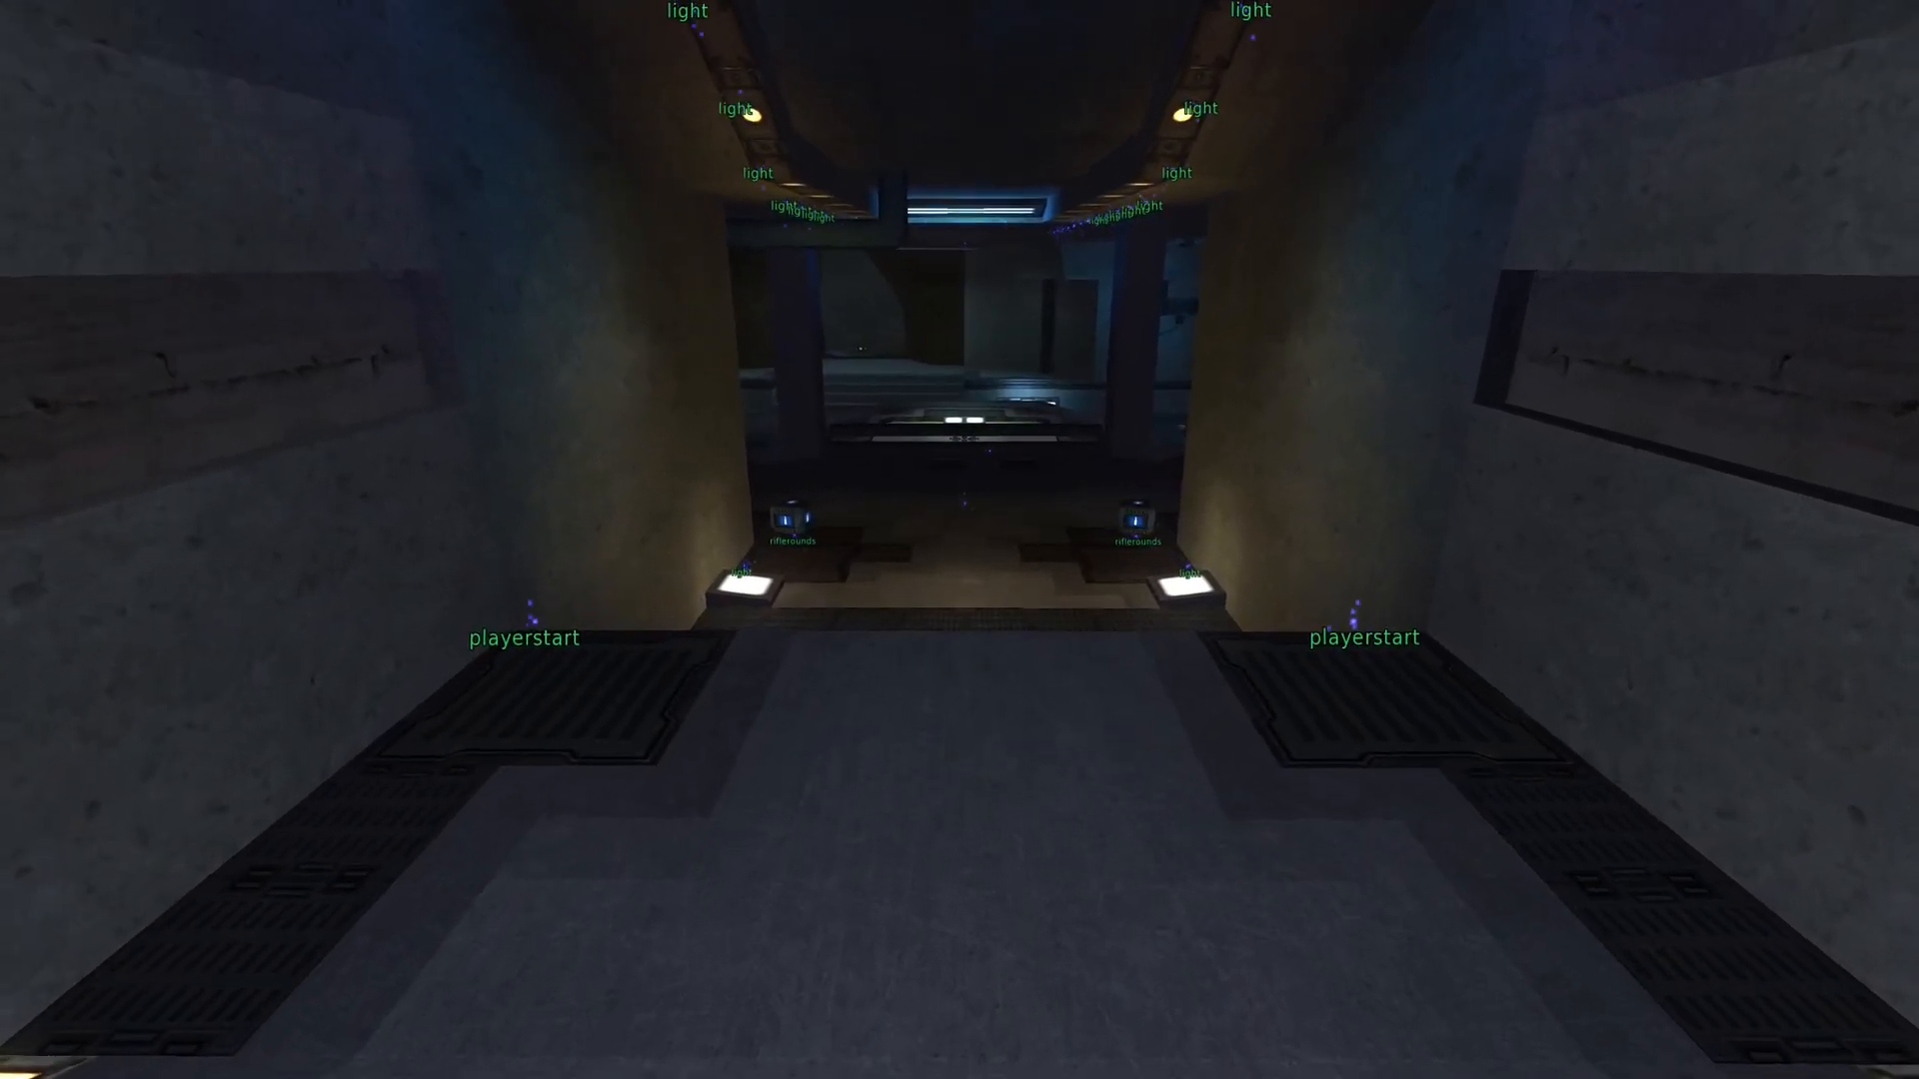
pyautogui.press('w')
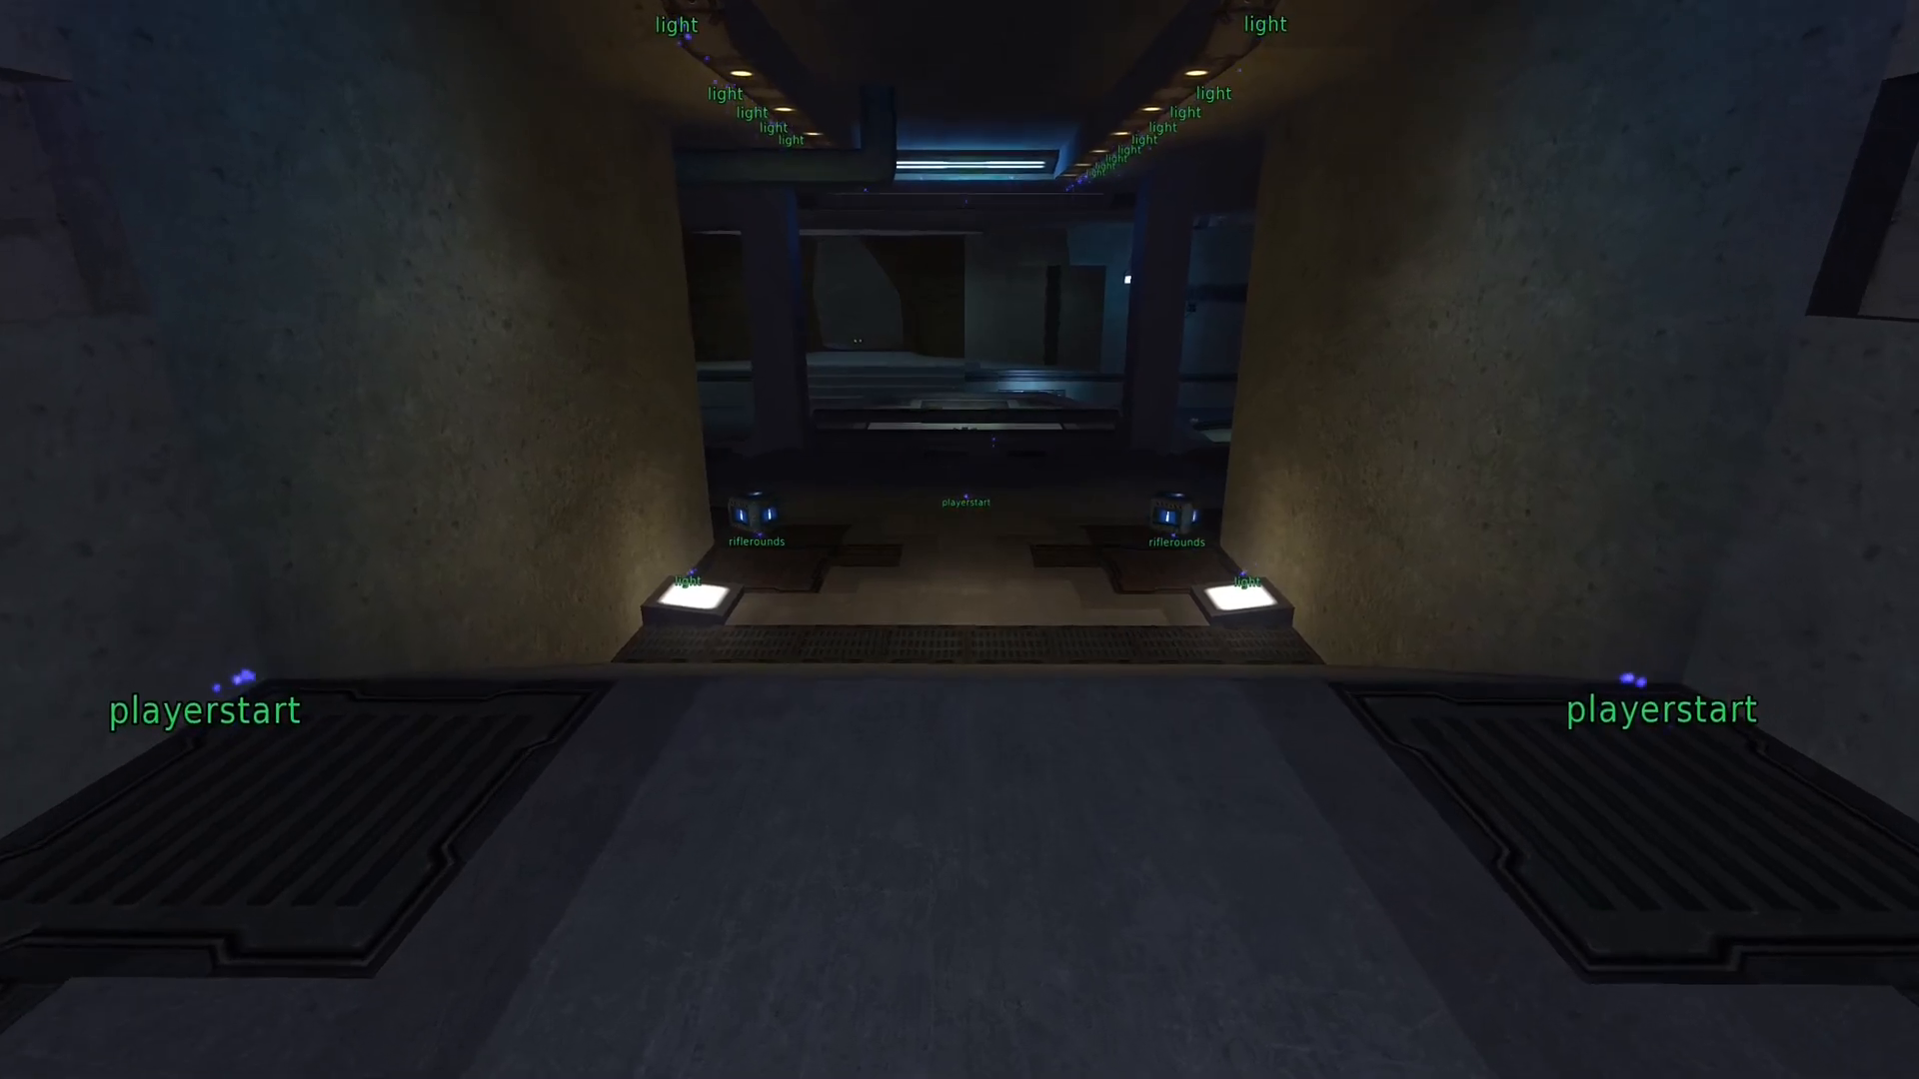
pyautogui.press('w')
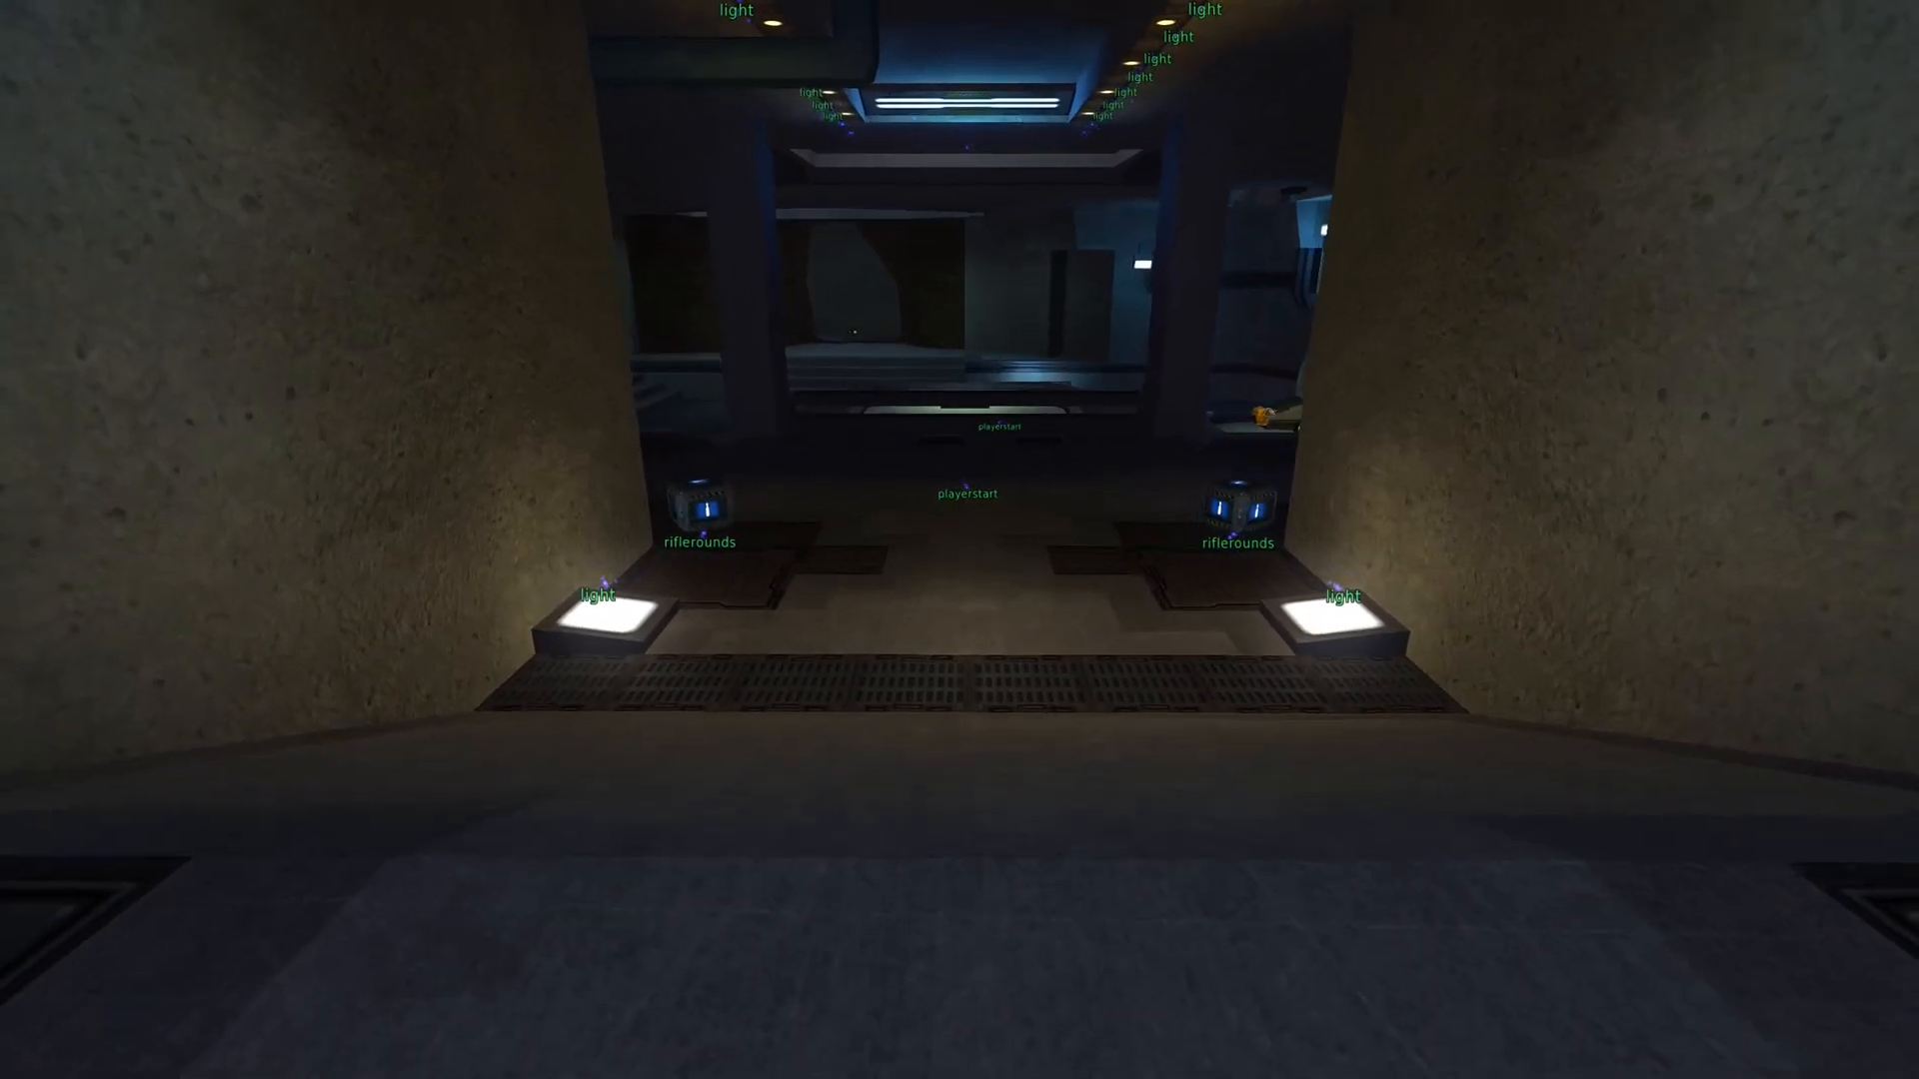
pyautogui.press('w')
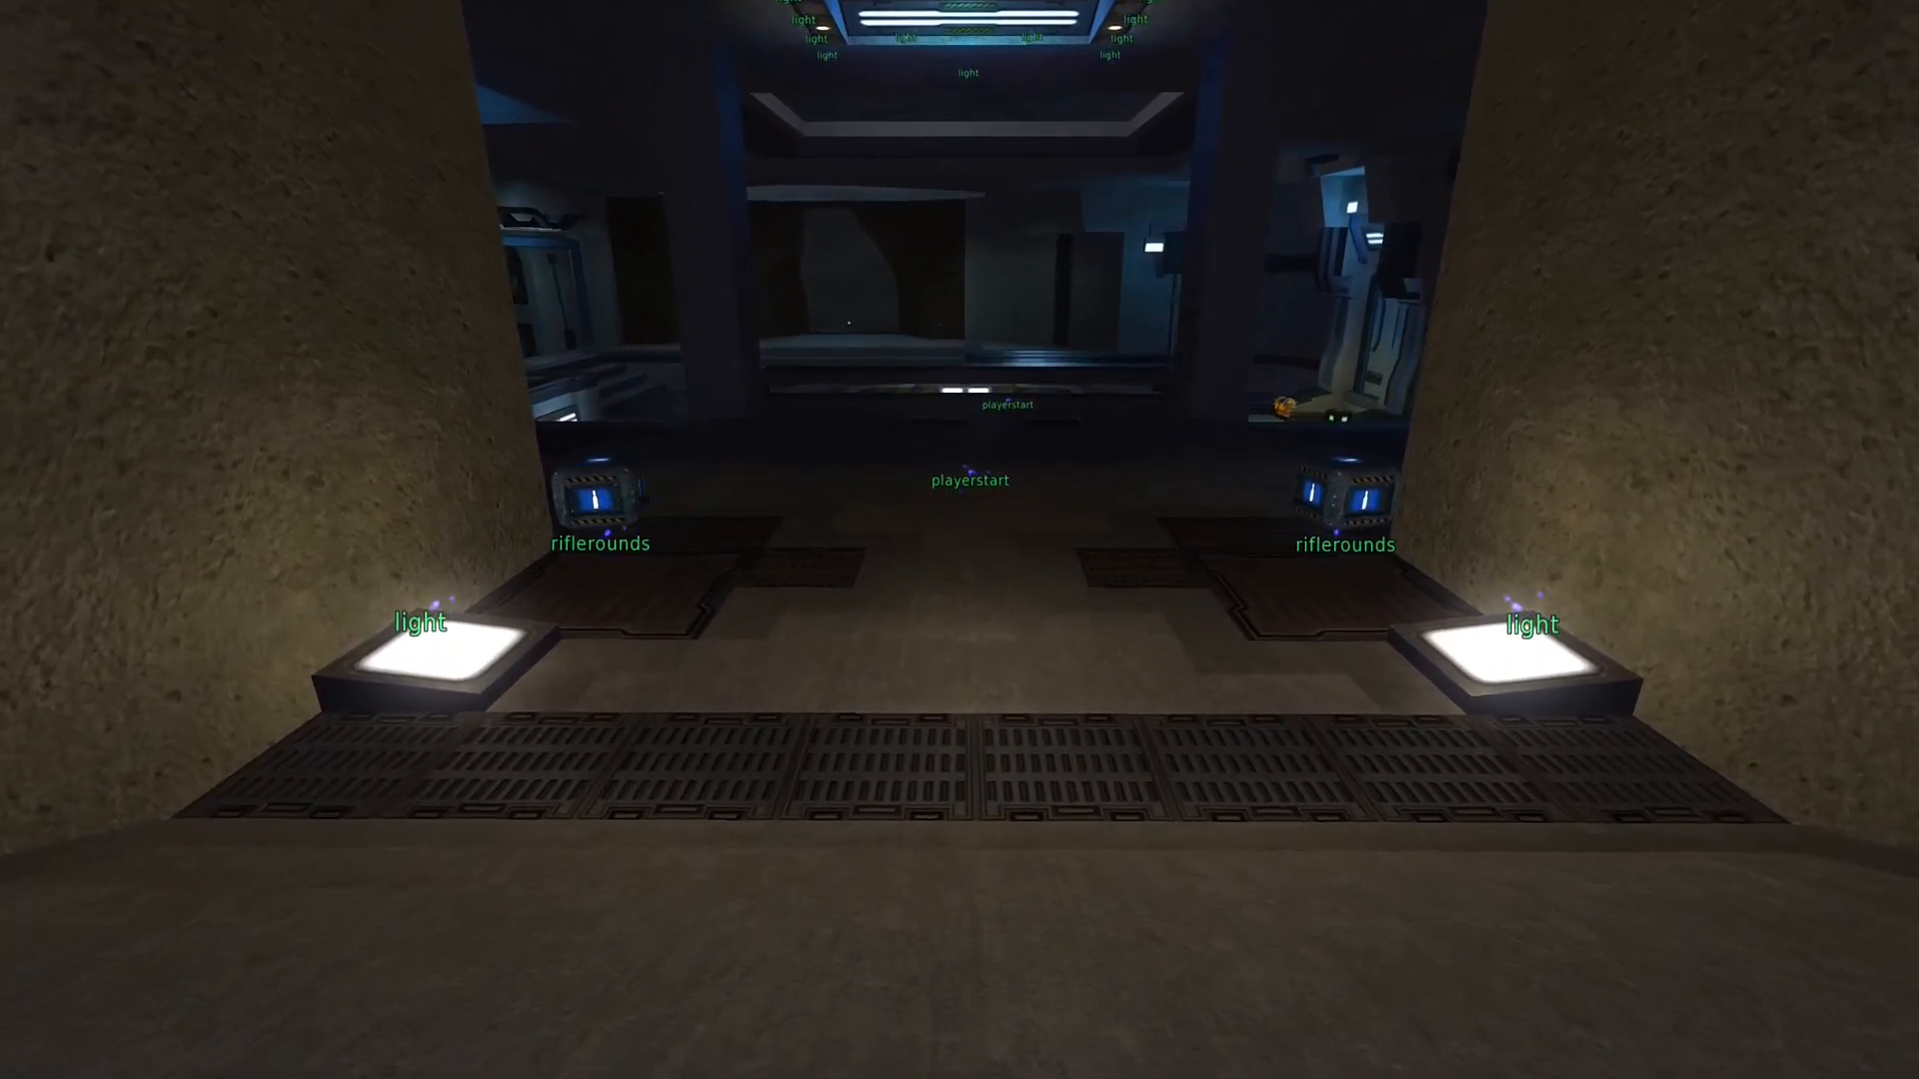
pyautogui.press('w')
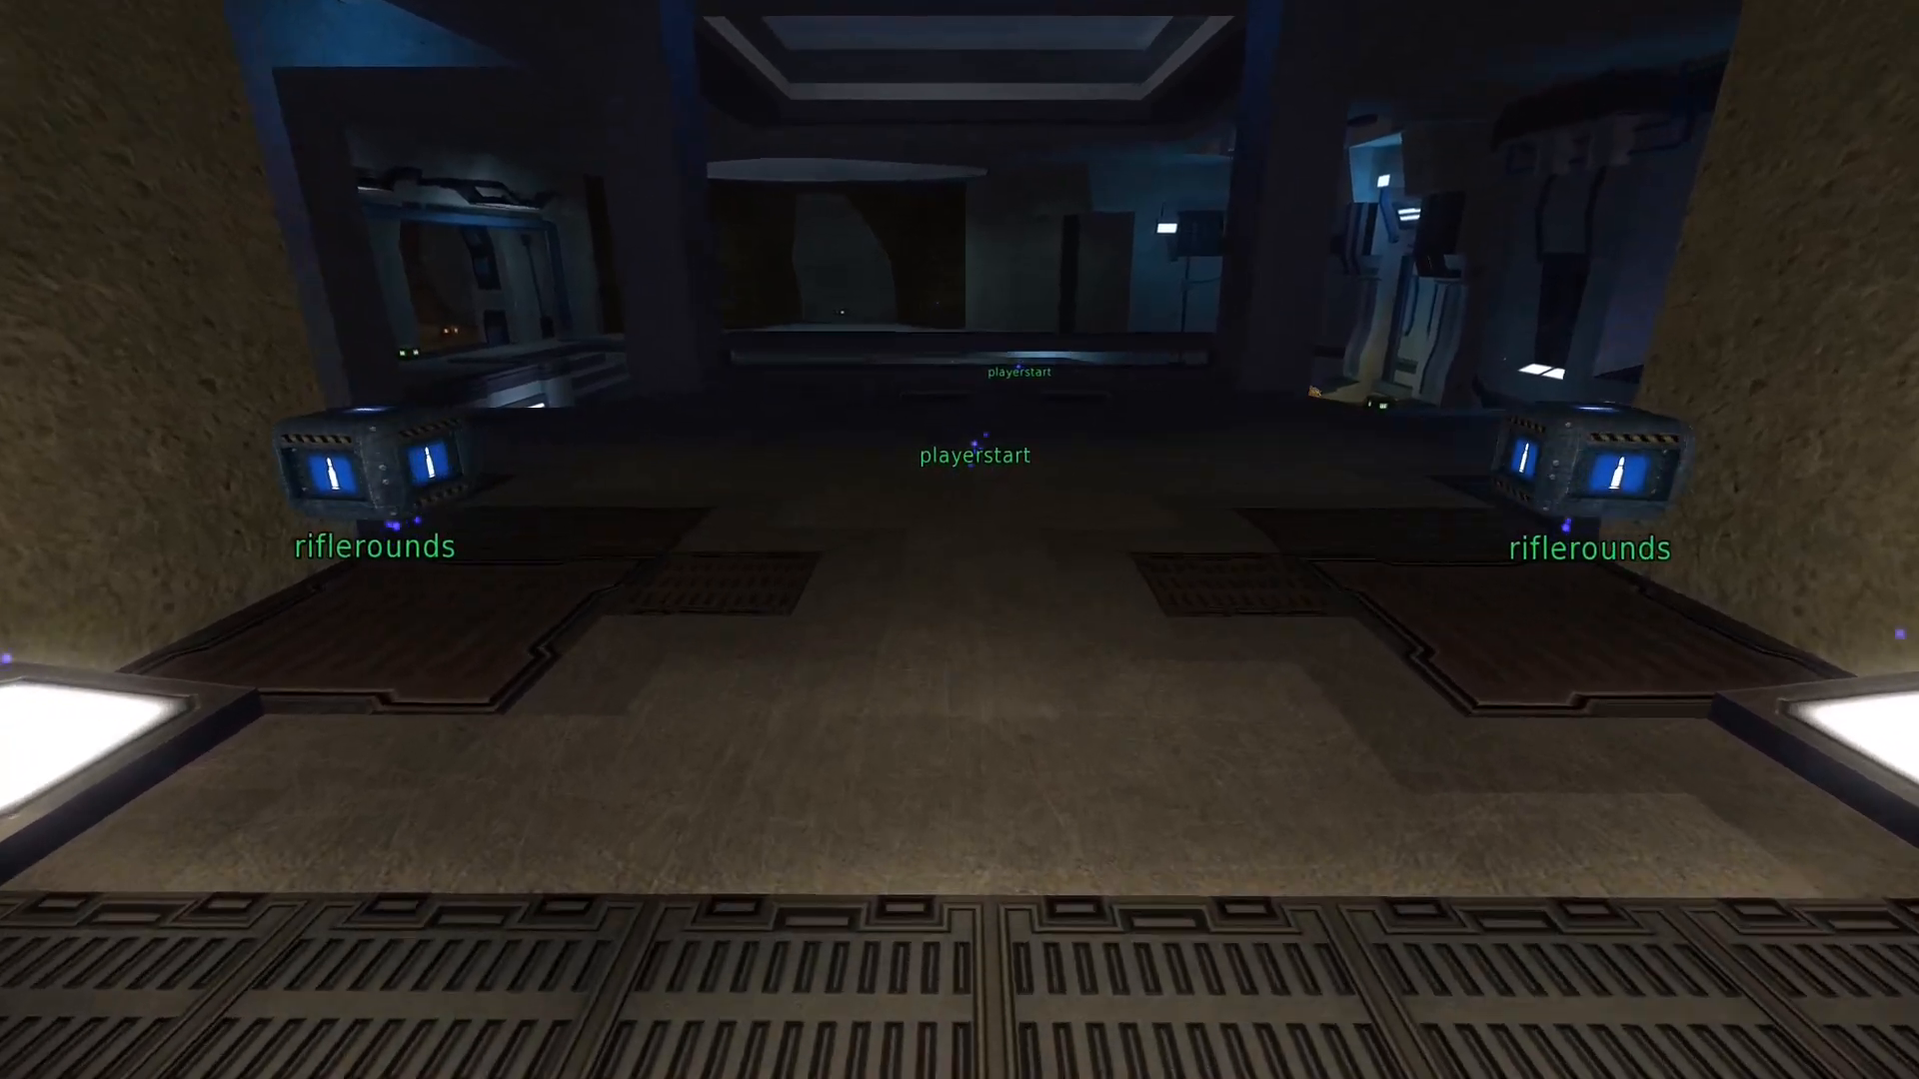